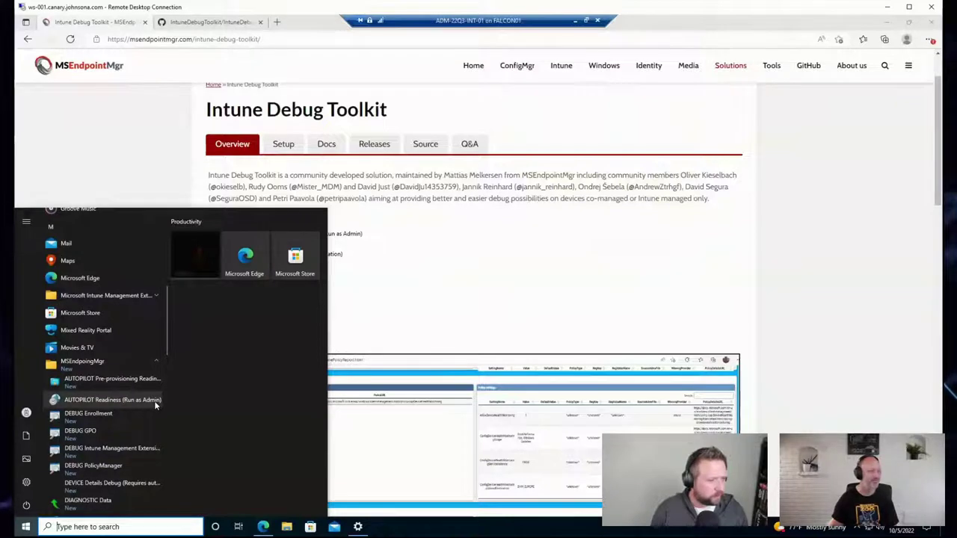
Step: Run AUTOPILOT Readiness as administrator, allow the elevation, and review the Autopilot prerequisite check output
right_click(155, 401)
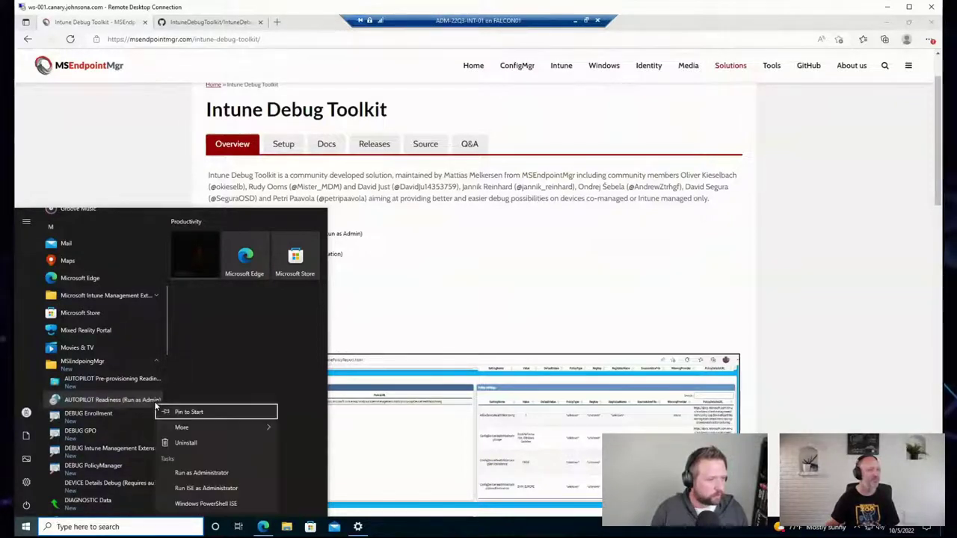
mouse_move(184, 430)
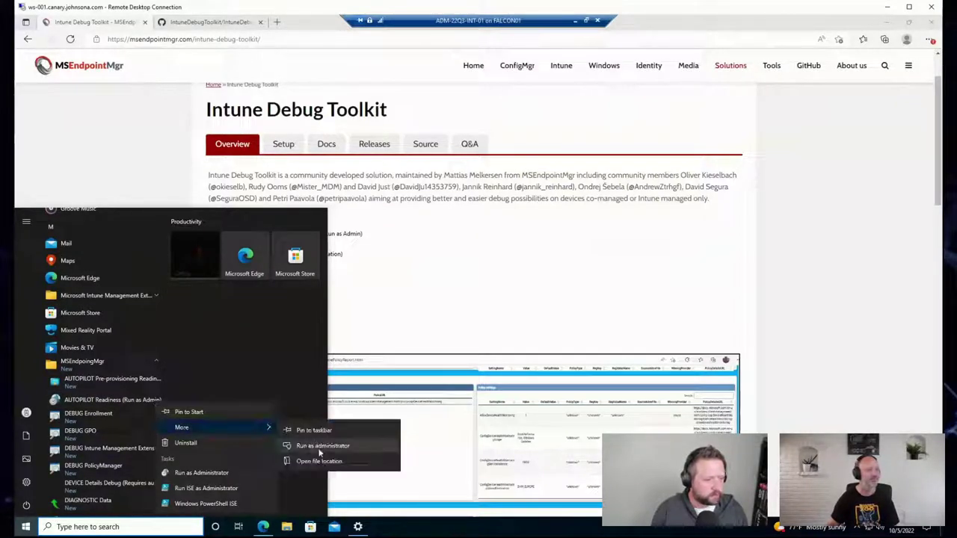
left_click(317, 449)
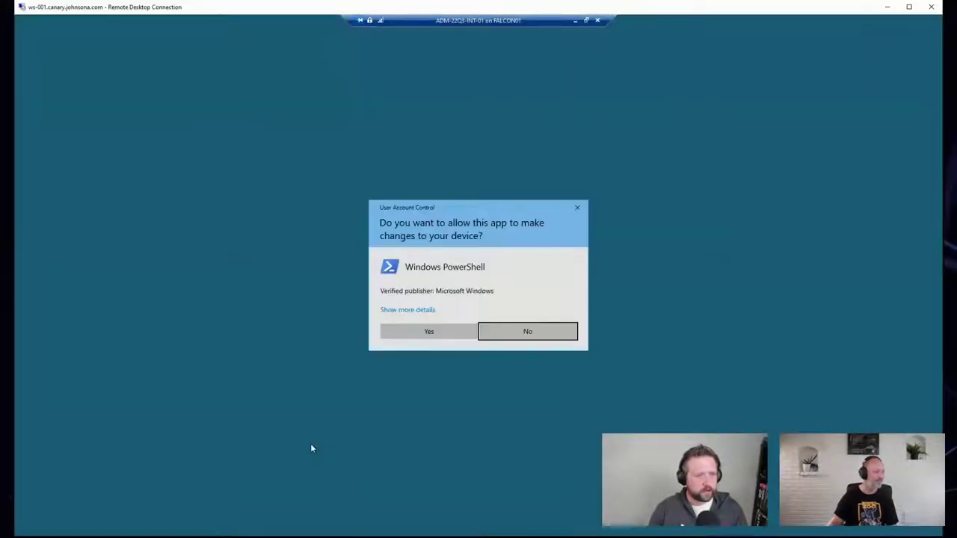
left_click(448, 334)
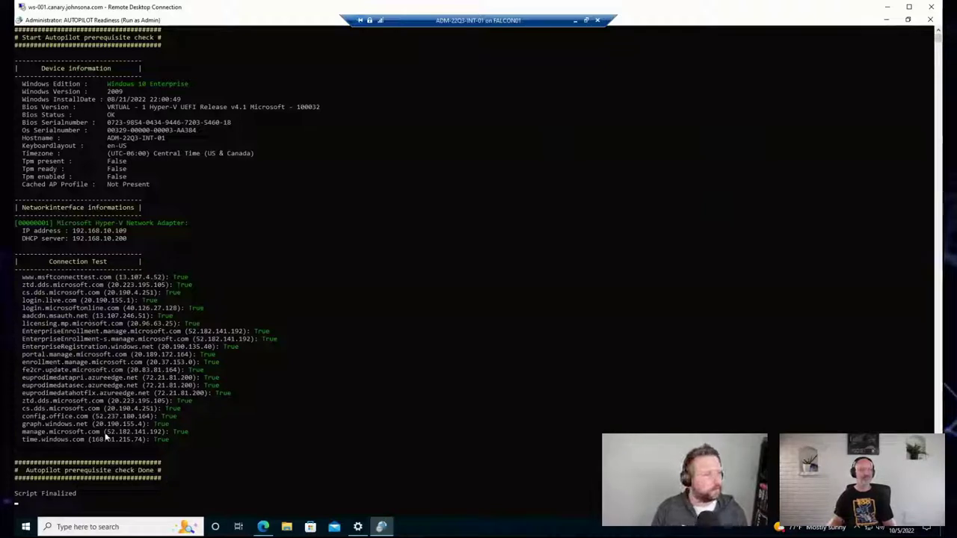
scroll(122, 415, "down", 2)
scroll(124, 410, "up", 2)
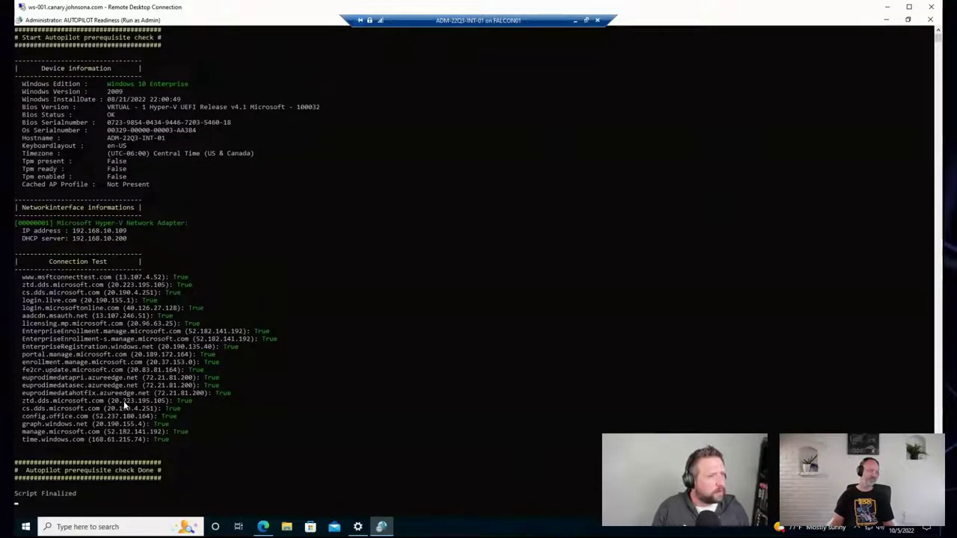
Step: Launch MONITOR Sync Data Live from the MSEndpoingMgr program folder and allow it to run elevated
left_click(26, 526)
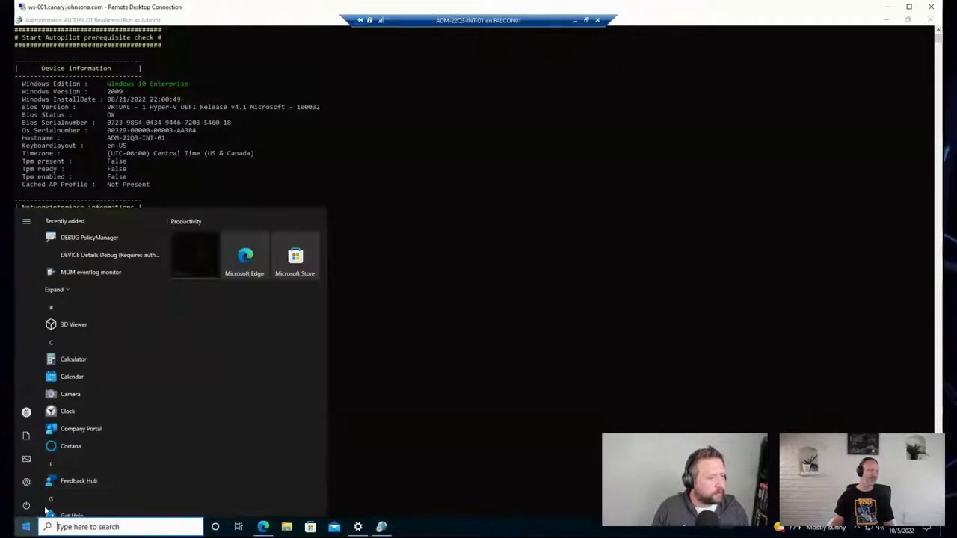
scroll(112, 404, "down", 10)
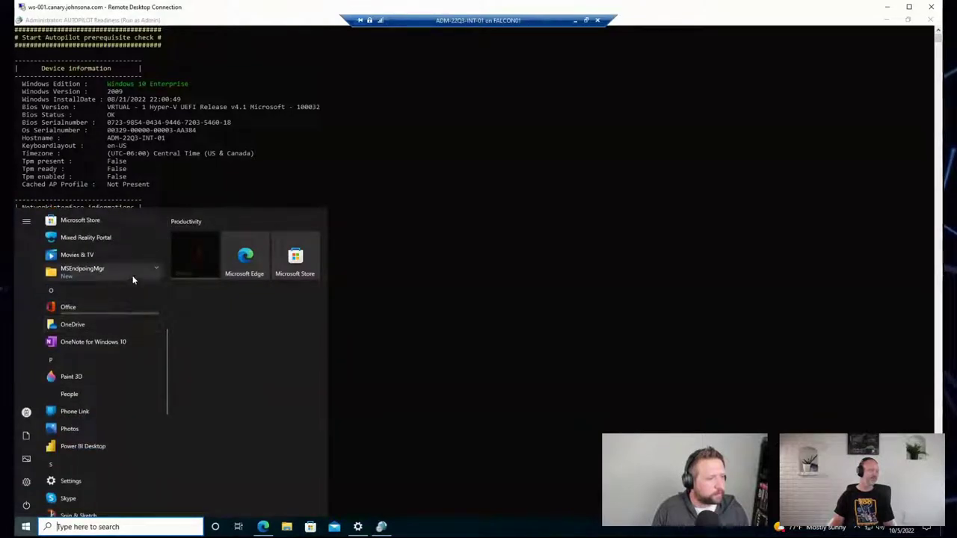
scroll(130, 281, "up", 3)
left_click(117, 296)
left_click(118, 297)
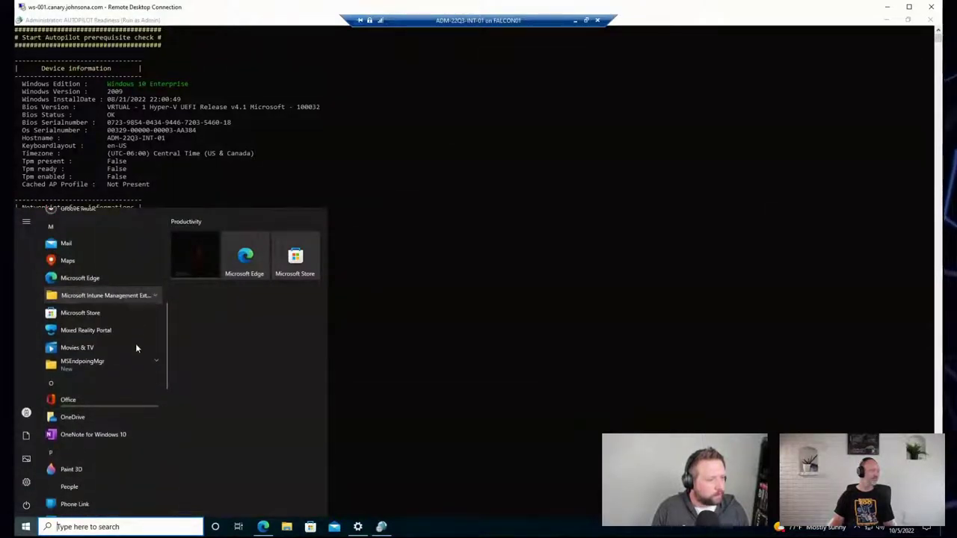
left_click(128, 357)
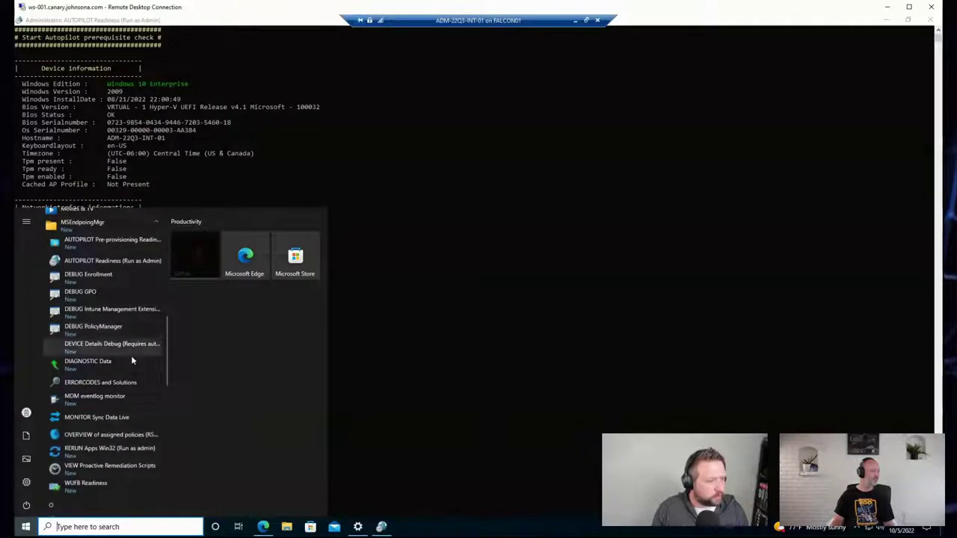
left_click(129, 419)
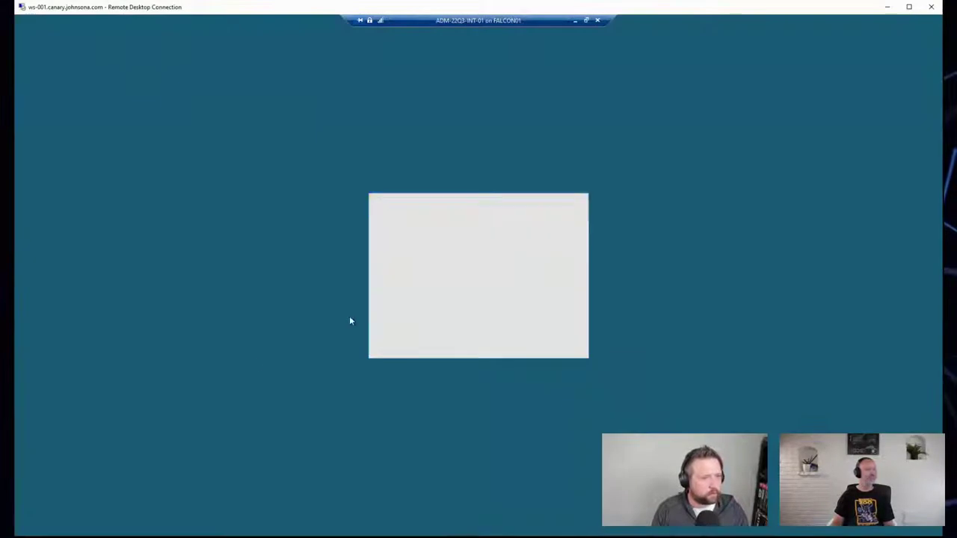
left_click(430, 338)
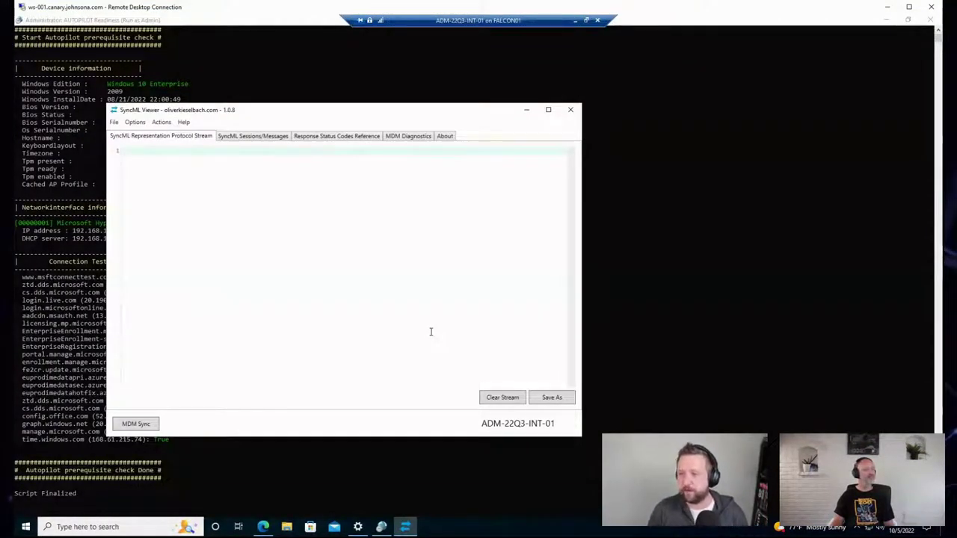
Step: Start an MDM sync and open the captured A2 session in the SyncML sessions and messages view
left_click(155, 425)
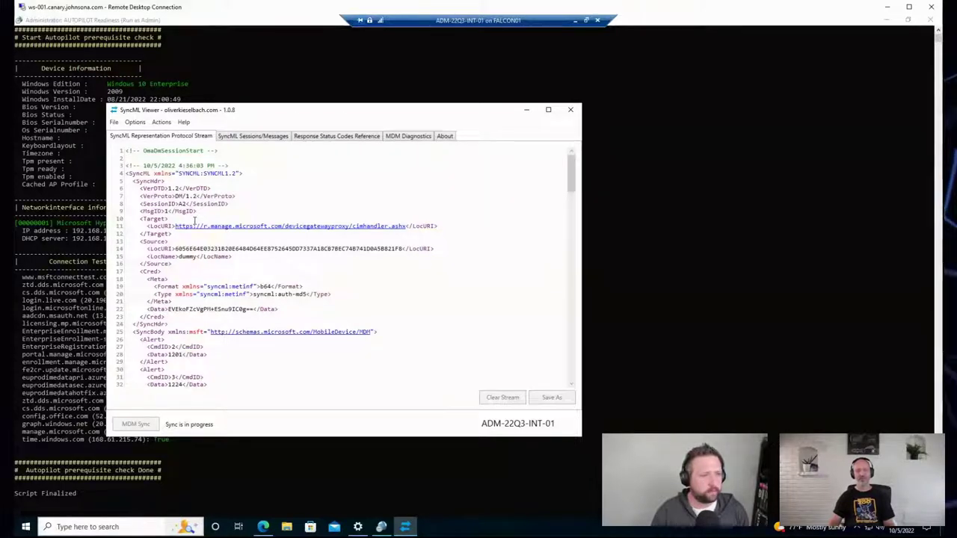
scroll(182, 280, "down", 2)
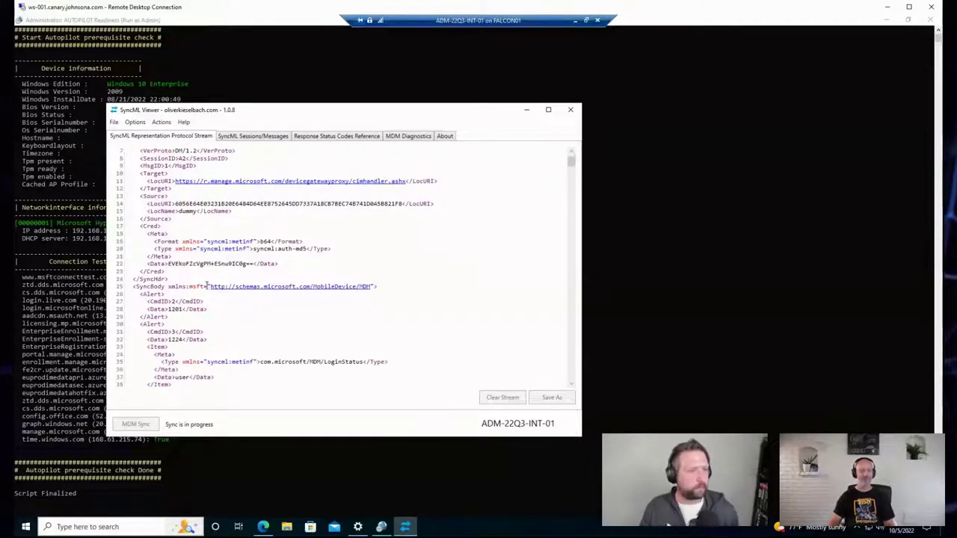
left_click(252, 137)
left_click(187, 163)
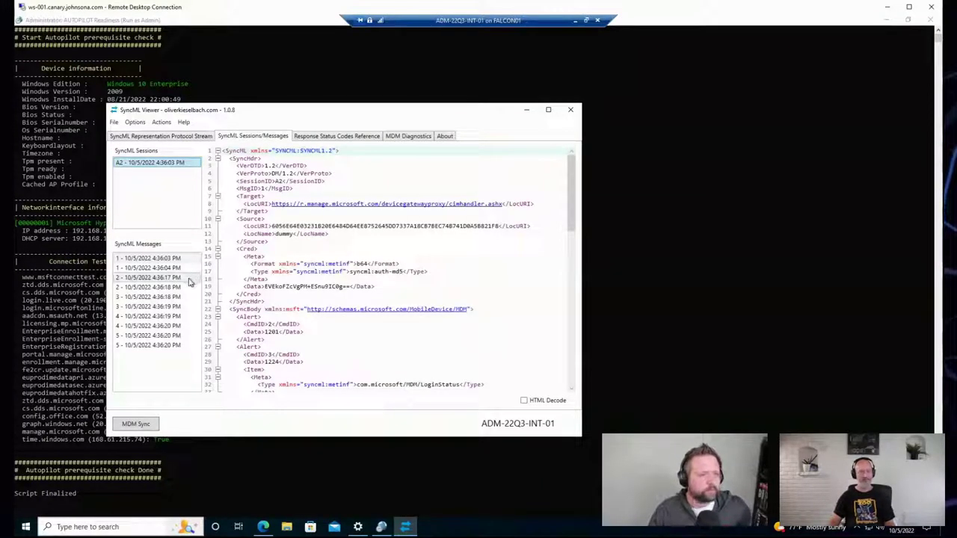
Step: Examine the contents of SyncML message 2 from 4:36:18 PM and message 4 from 4:36:19 PM
left_click(185, 287)
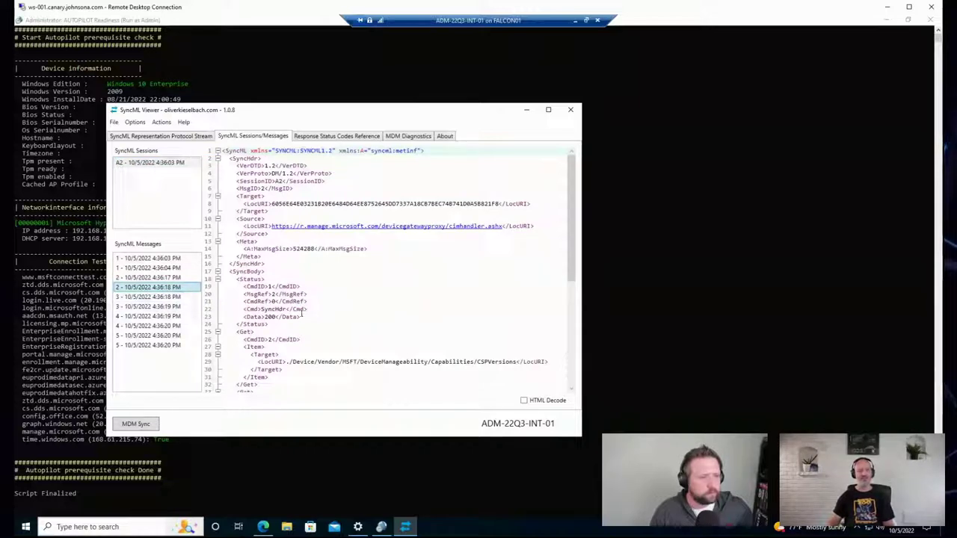
scroll(296, 320, "down", 5)
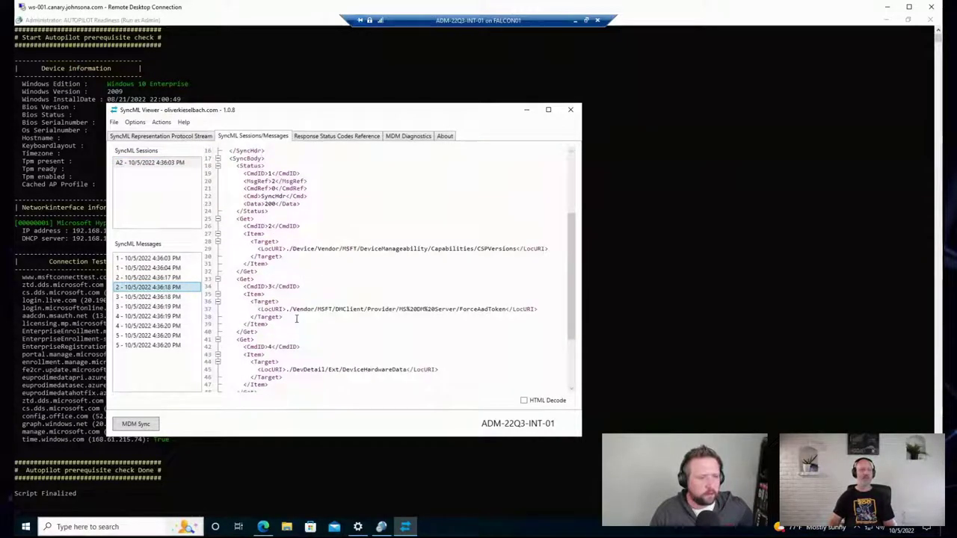
scroll(296, 319, "down", 4)
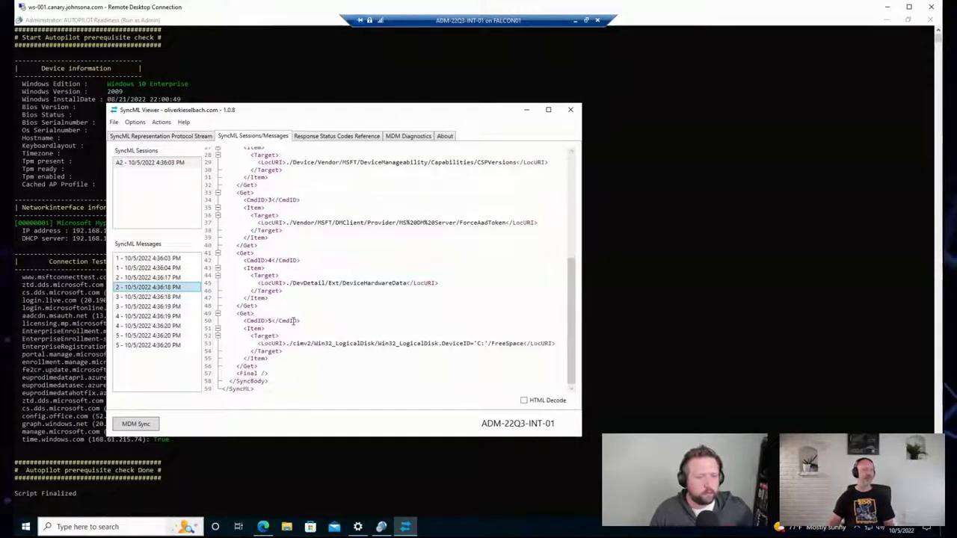
left_click(166, 316)
scroll(258, 309, "down", 4)
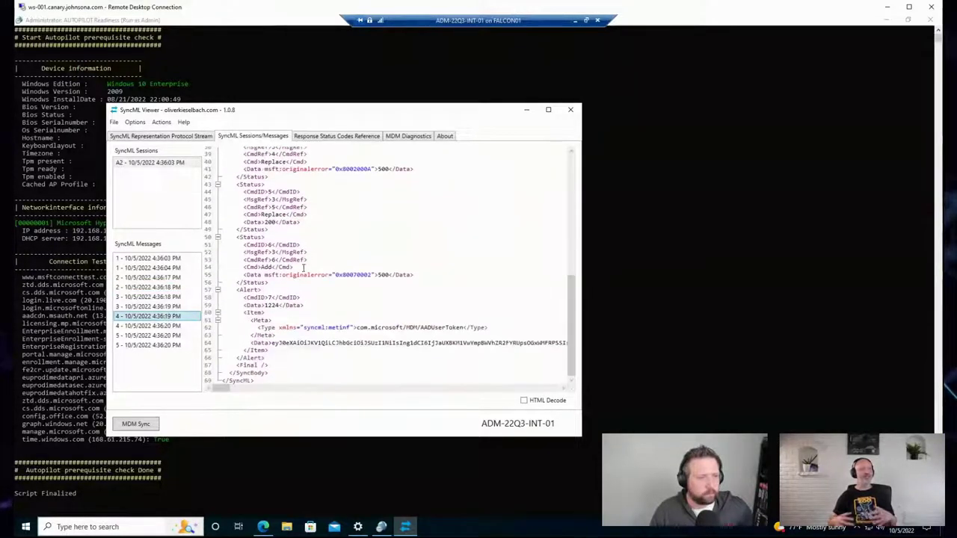
Step: Review the MDM diagnostics of the device, including its OS version and enrollment UPN
left_click(398, 139)
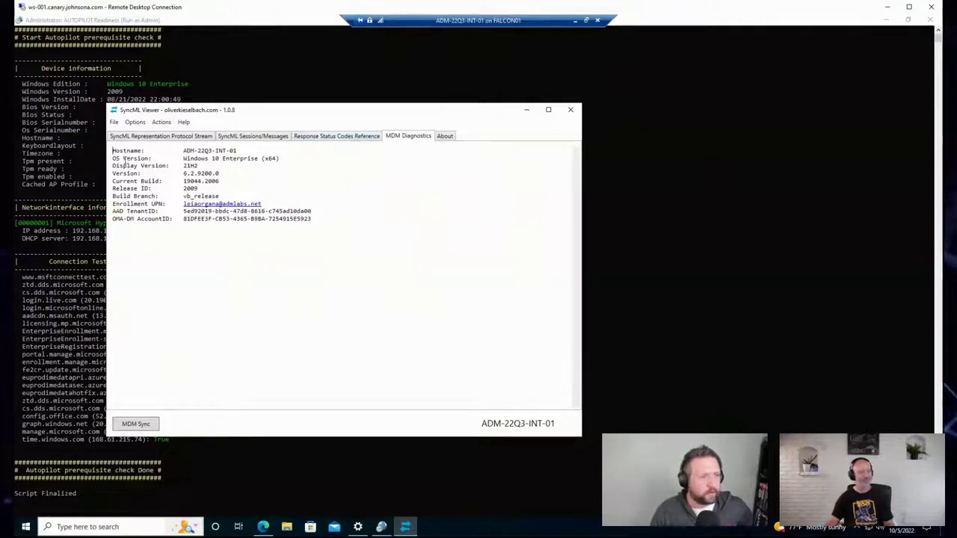
left_click_drag(124, 159, 320, 157)
left_click(340, 205)
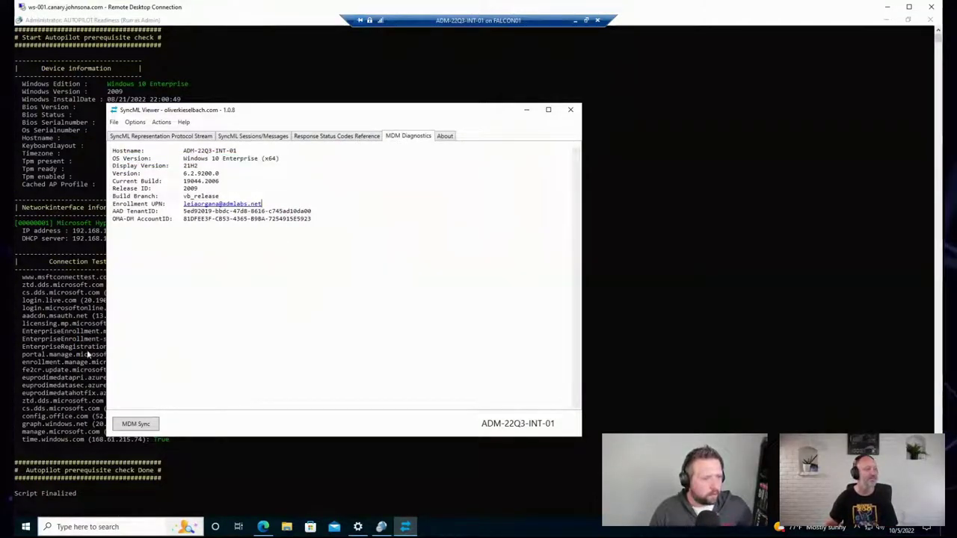
Step: Run OVERVIEW of assigned policies (RSOP) from the MSEndpoingMgr program folder as administrator and allow the elevation
left_click(26, 526)
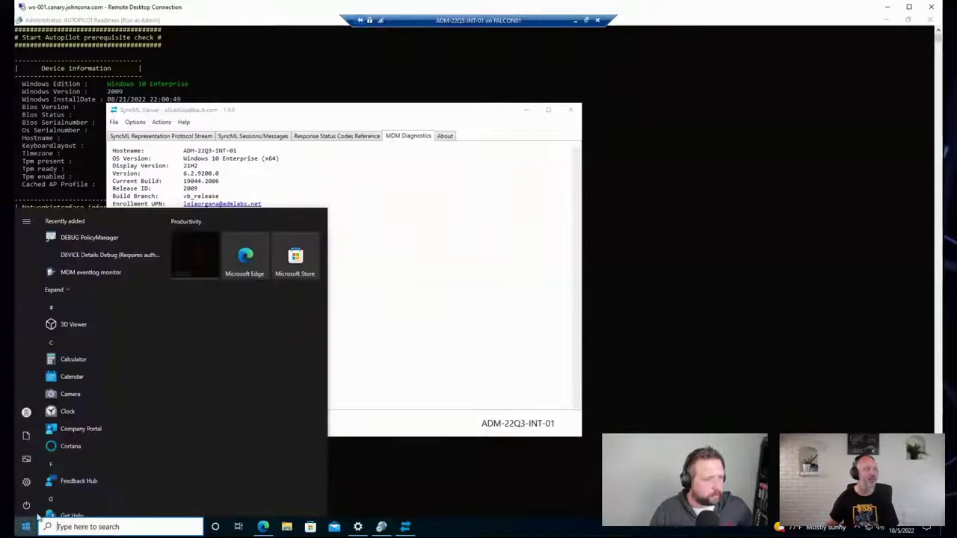
scroll(71, 455, "down", 2)
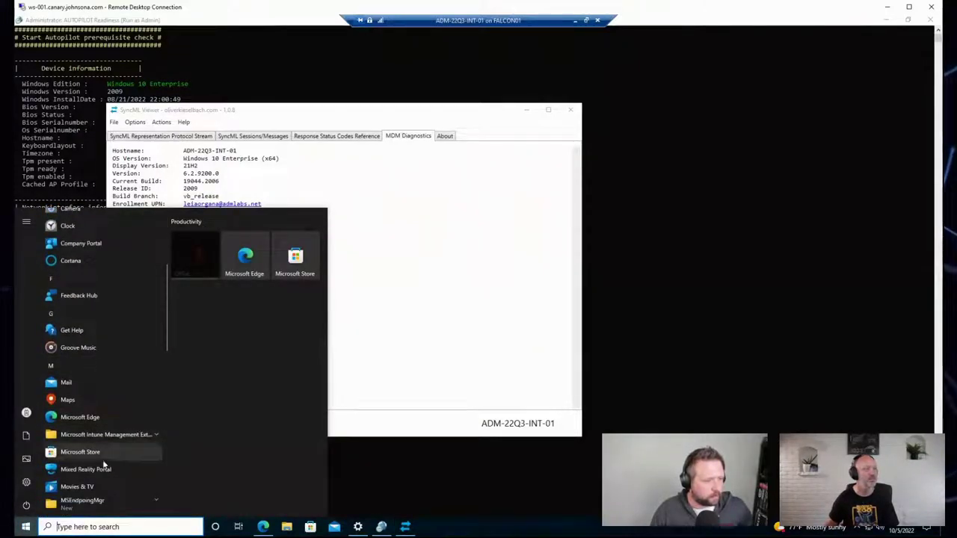
scroll(112, 435, "down", 2)
left_click(128, 405)
scroll(123, 428, "down", 3)
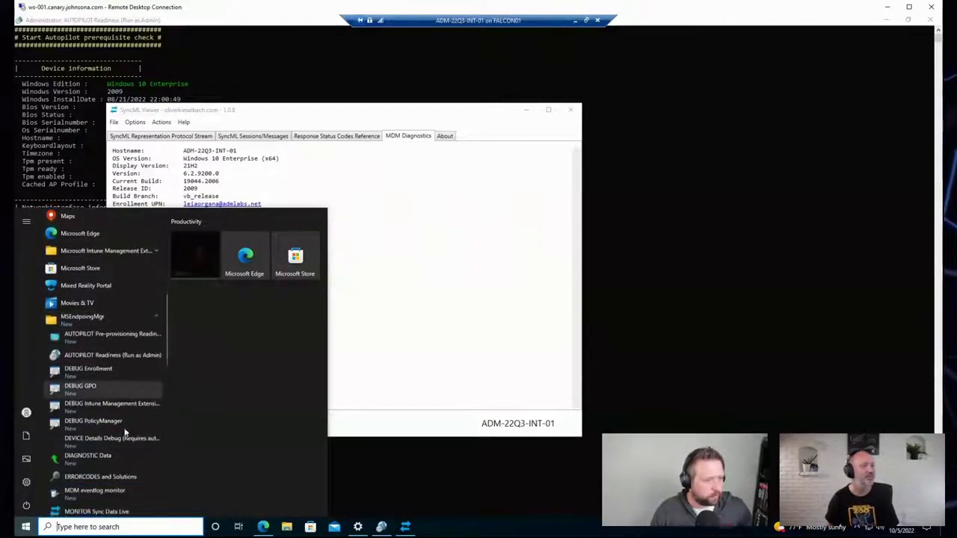
scroll(123, 430, "down", 2)
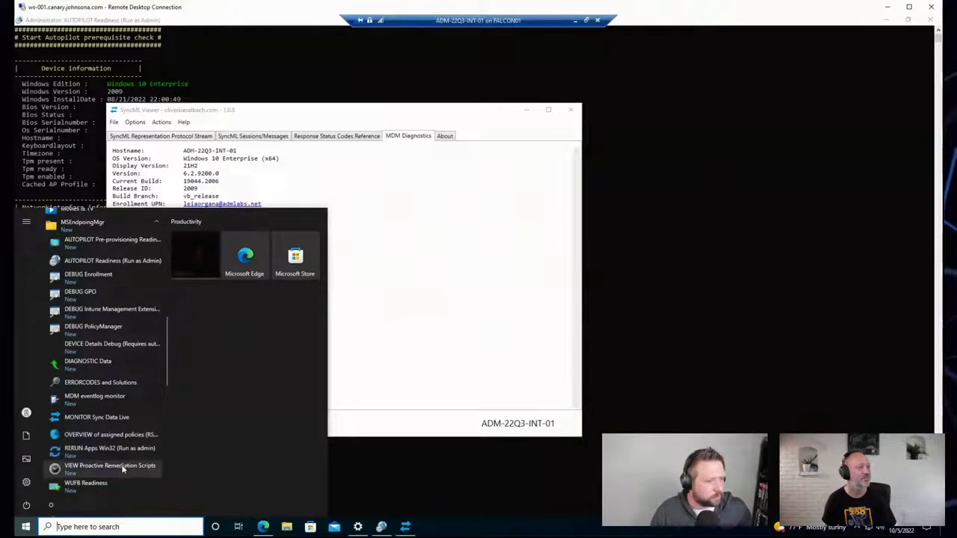
scroll(121, 465, "down", 2)
scroll(121, 463, "down", 1)
right_click(134, 389)
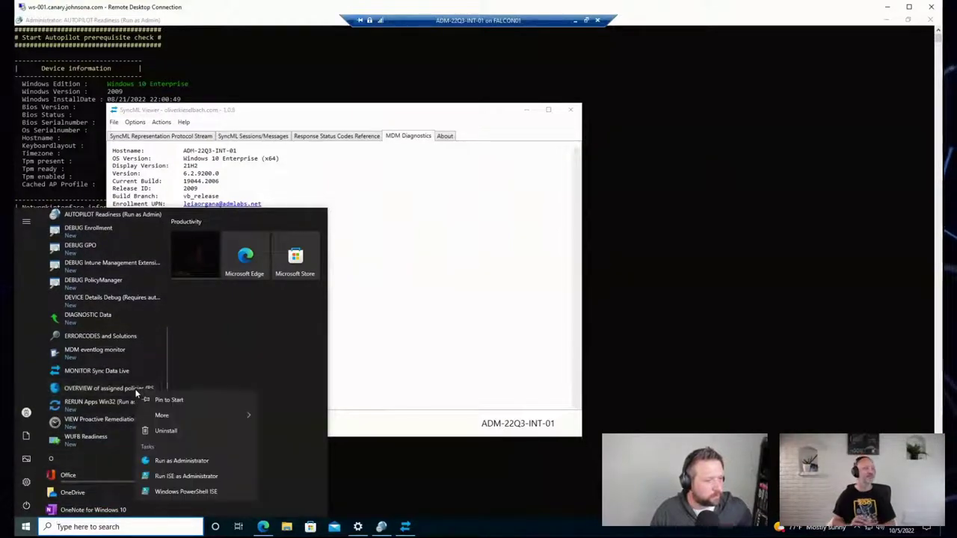
mouse_move(173, 416)
left_click(322, 435)
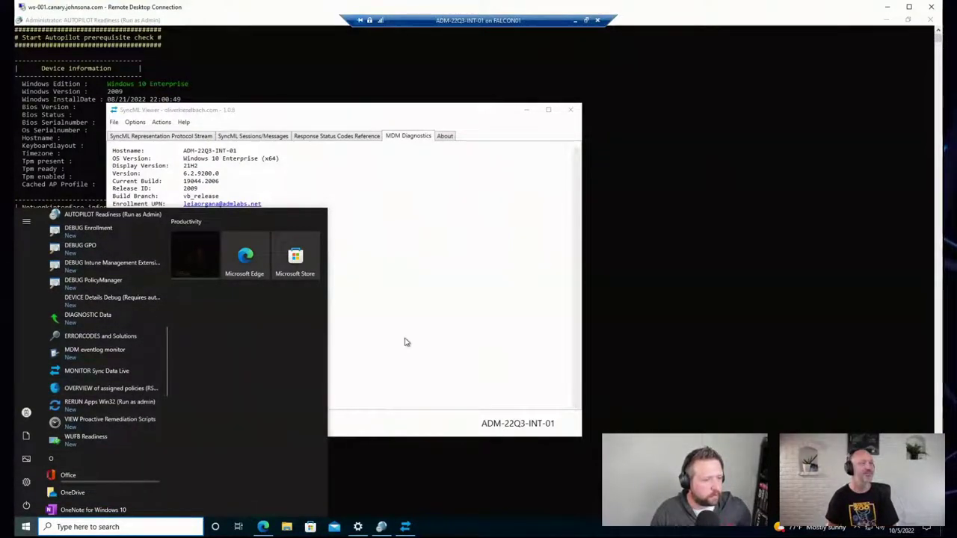
left_click(463, 334)
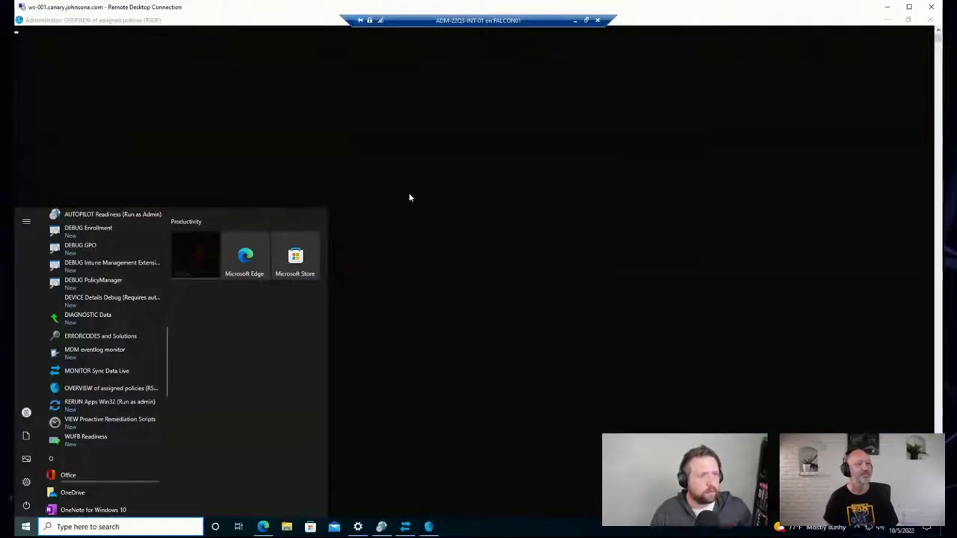
left_click(237, 30)
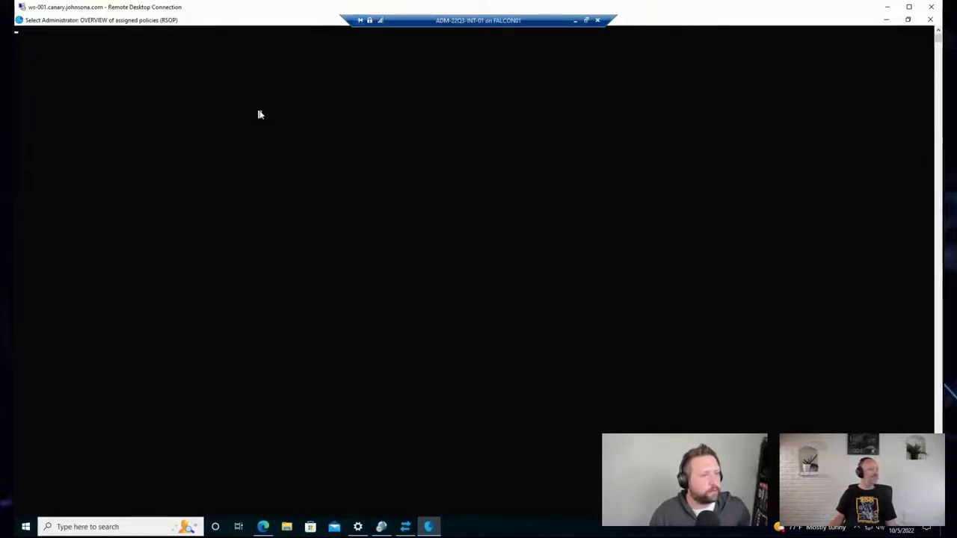
key("Escape")
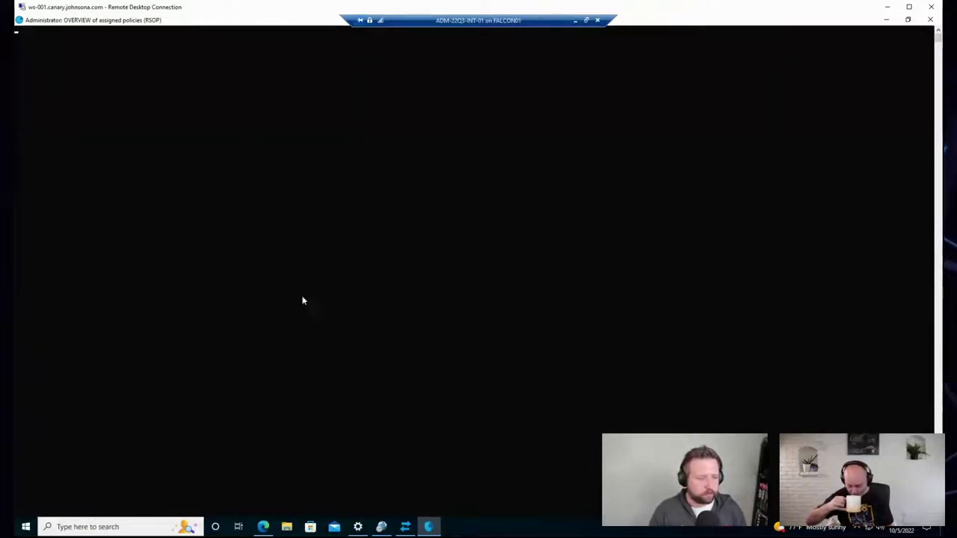
left_click(382, 526)
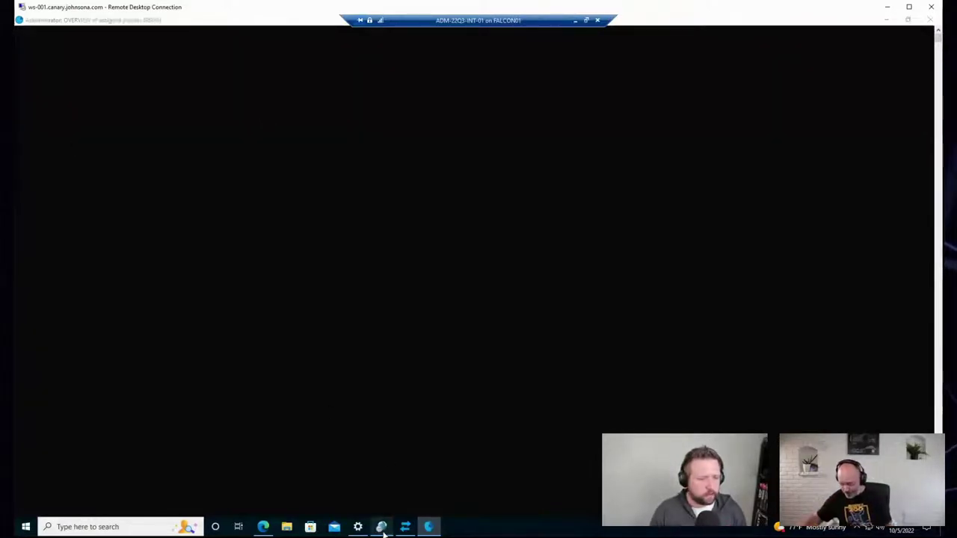
left_click(434, 528)
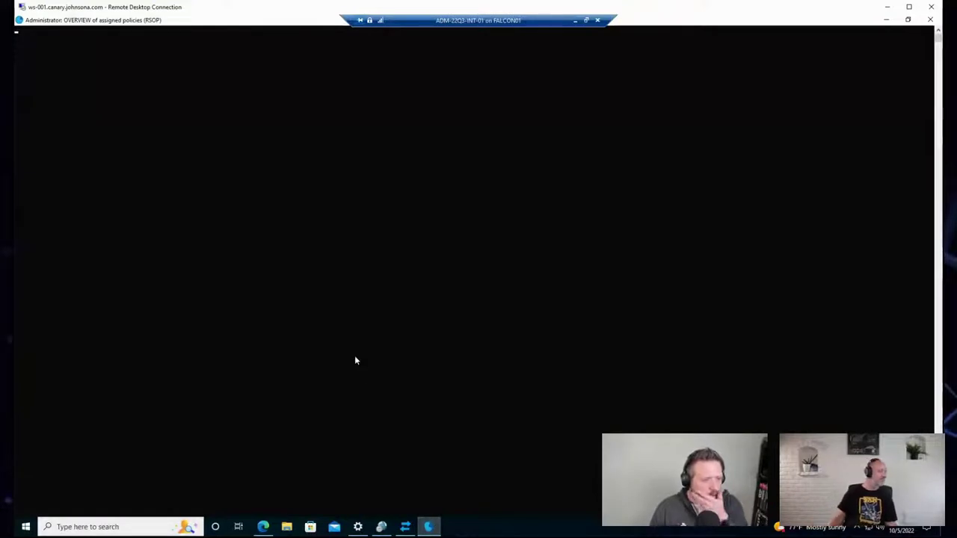
mouse_move(261, 528)
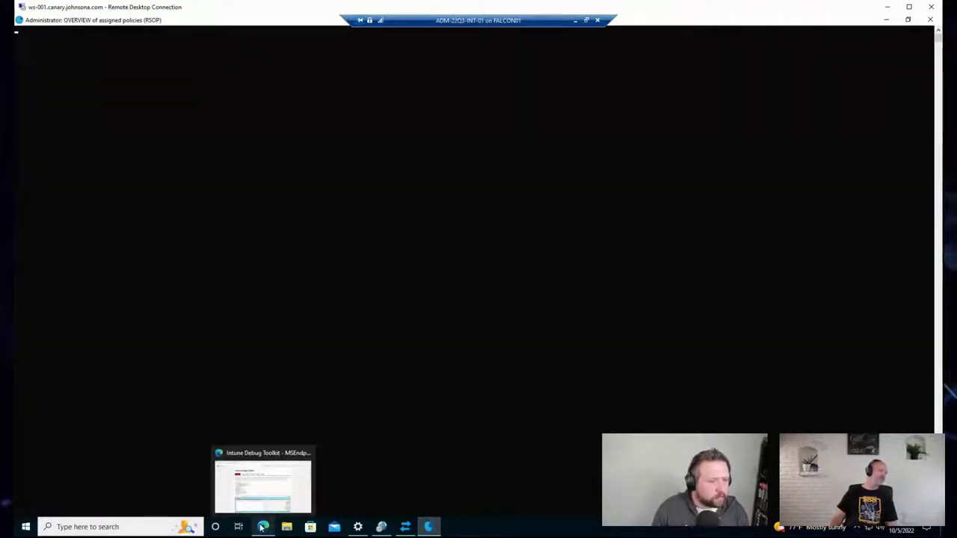
left_click(205, 231)
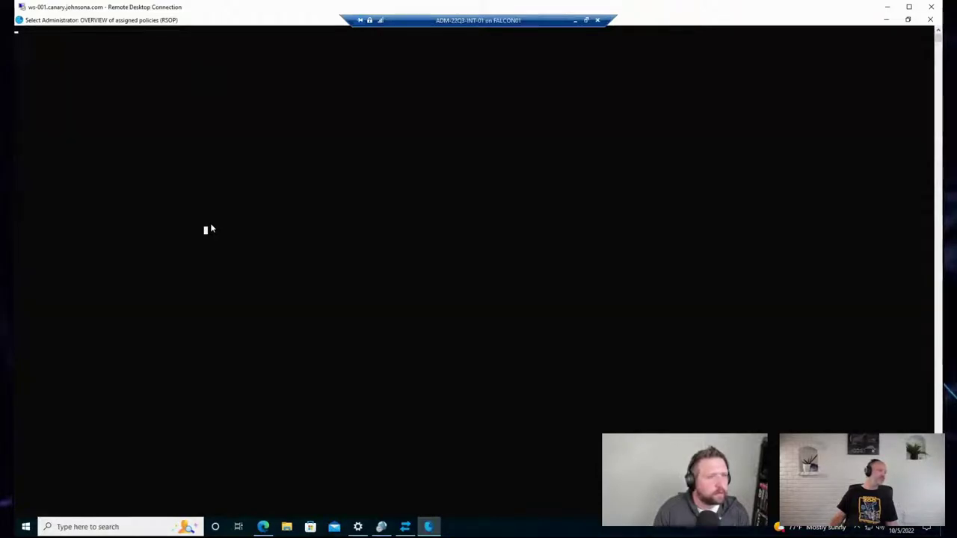
key("Escape")
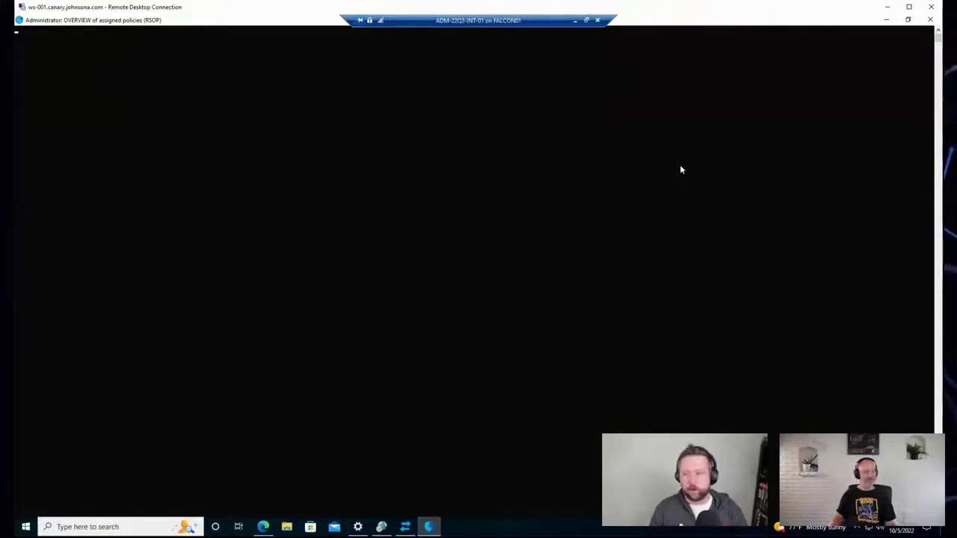
Step: Bring the AUTOPILOT Readiness console with its prerequisite check output back to the front
left_click(383, 527)
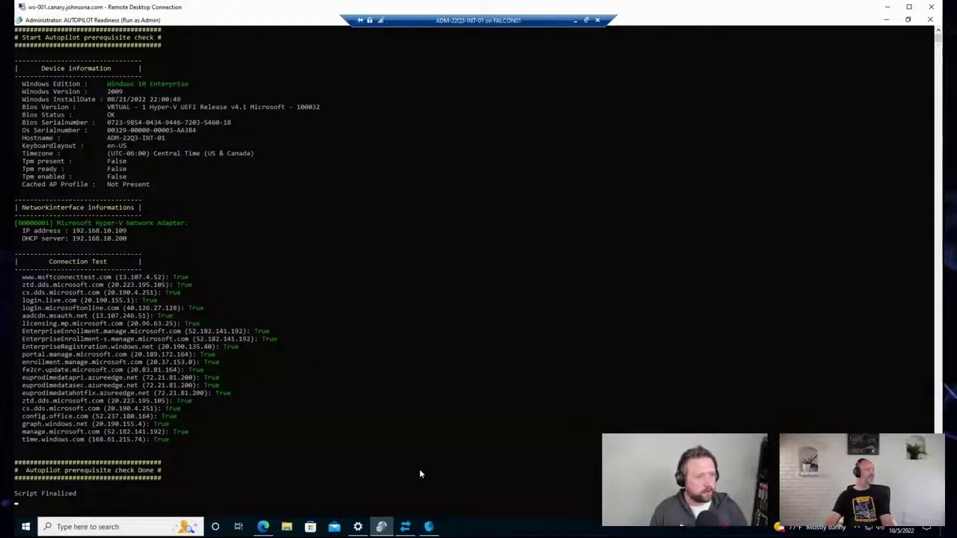
Step: Check the OVERVIEW of assigned policies (RSOP) console and run WUFB Readiness as administrator
left_click(429, 527)
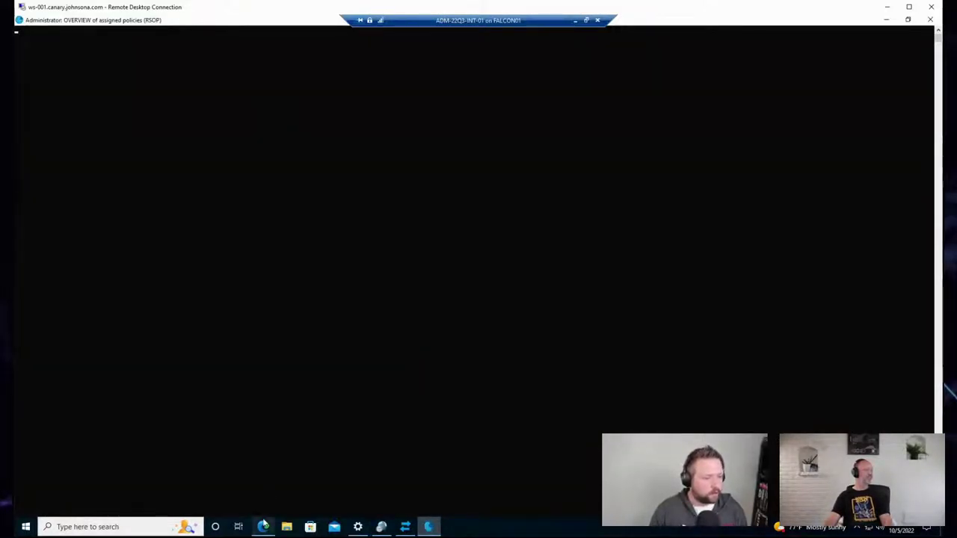
mouse_move(263, 526)
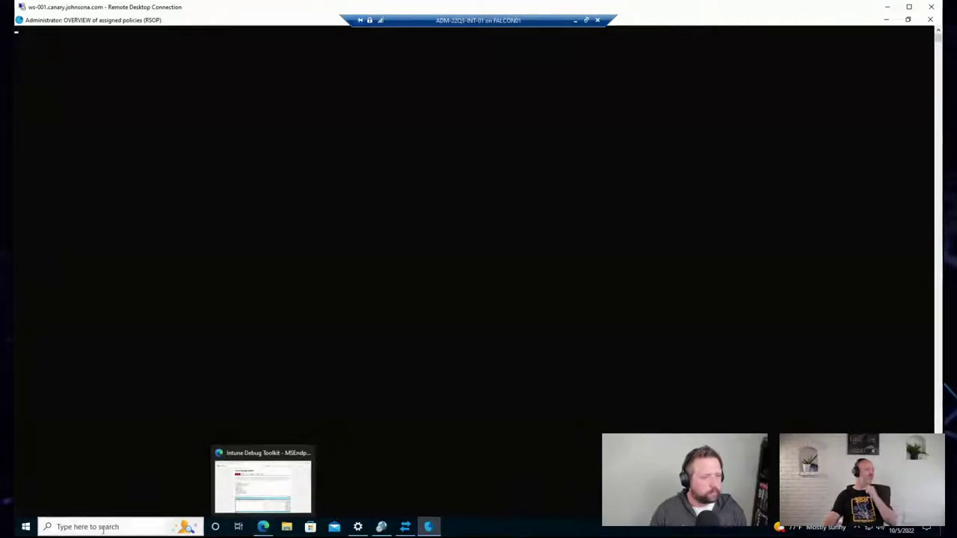
left_click(27, 528)
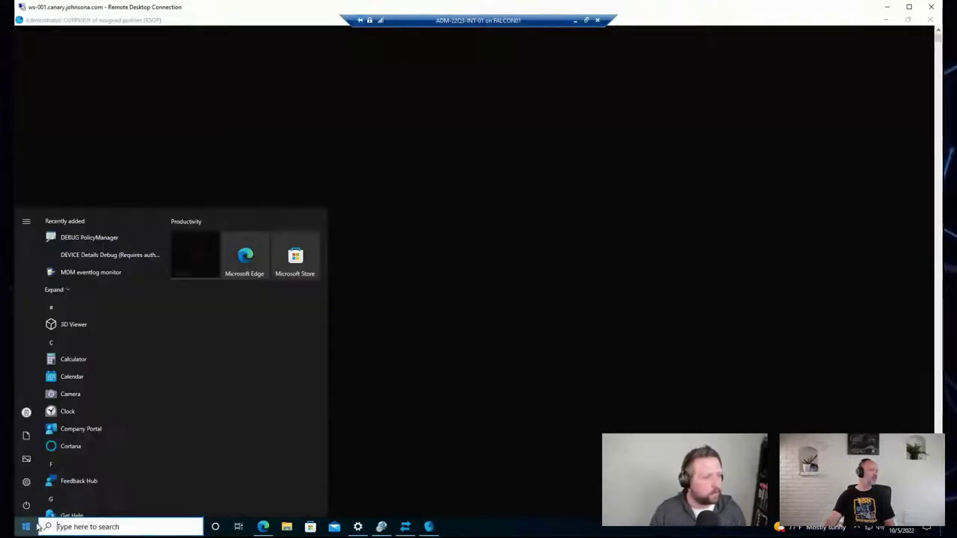
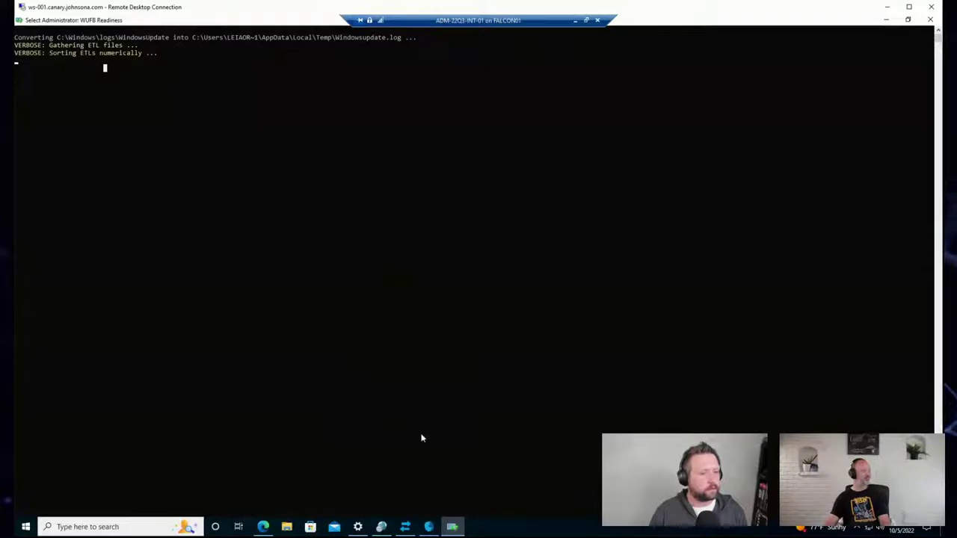
Step: Review the WUFB Readiness output, including the Windows Update general information, Office 365, endpoint connections and final update status sections
double_click(145, 23)
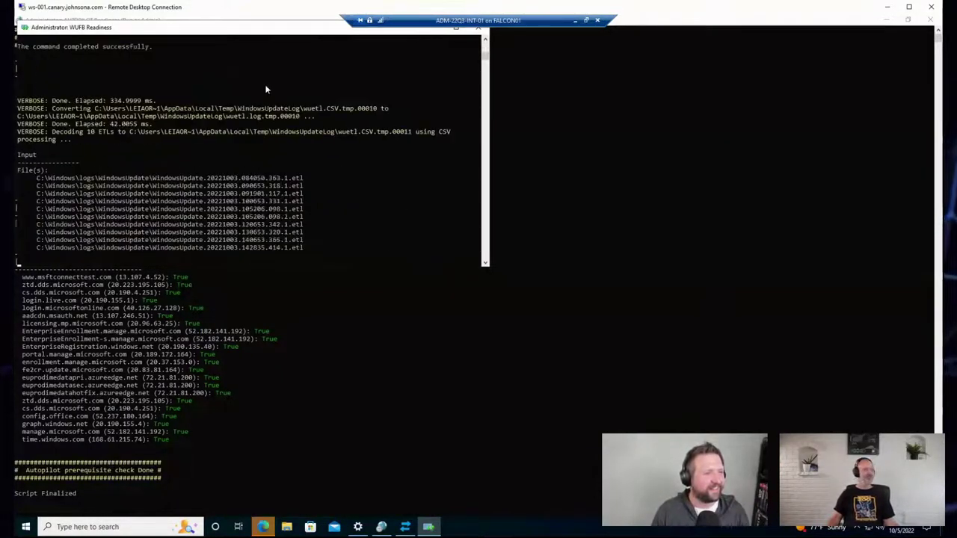
left_click(454, 28)
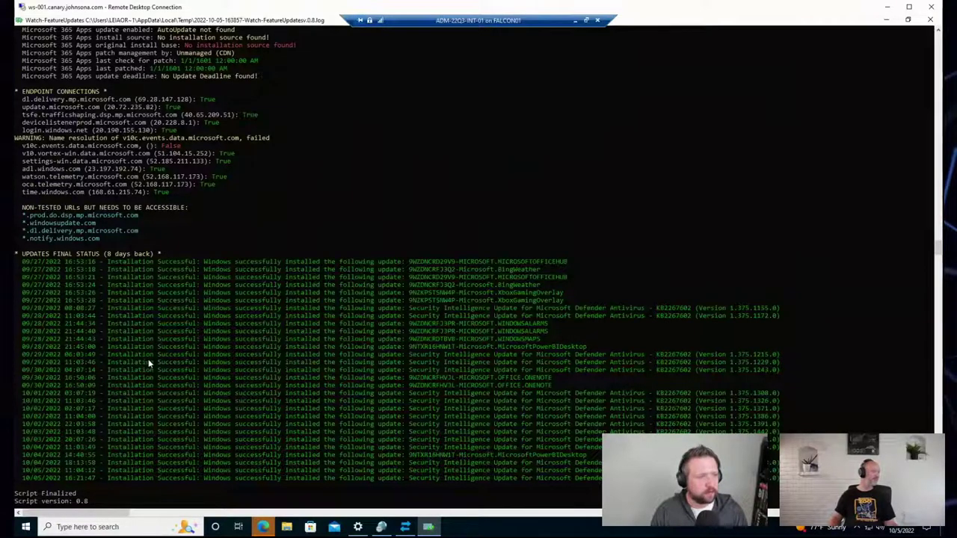
scroll(134, 362, "up", 4)
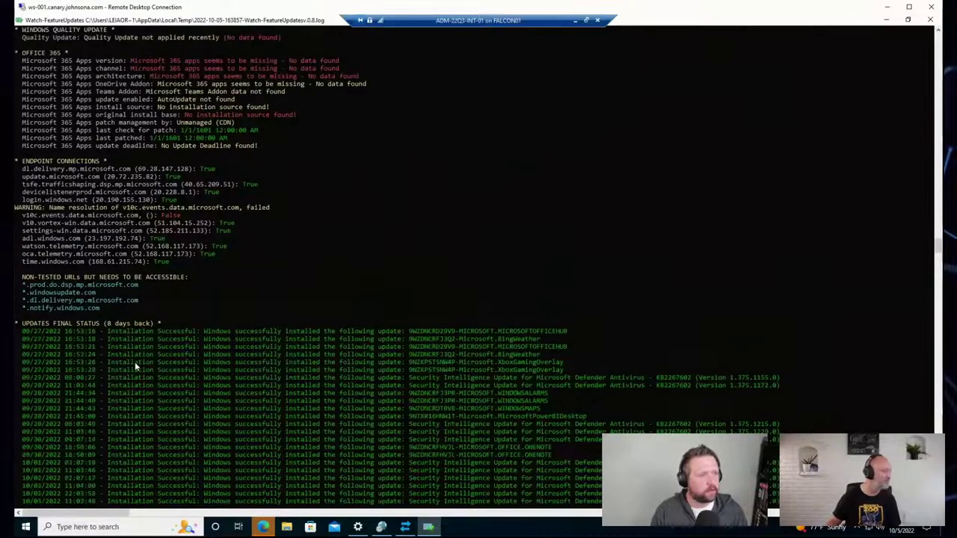
scroll(134, 362, "down", 6)
scroll(128, 365, "up", 6)
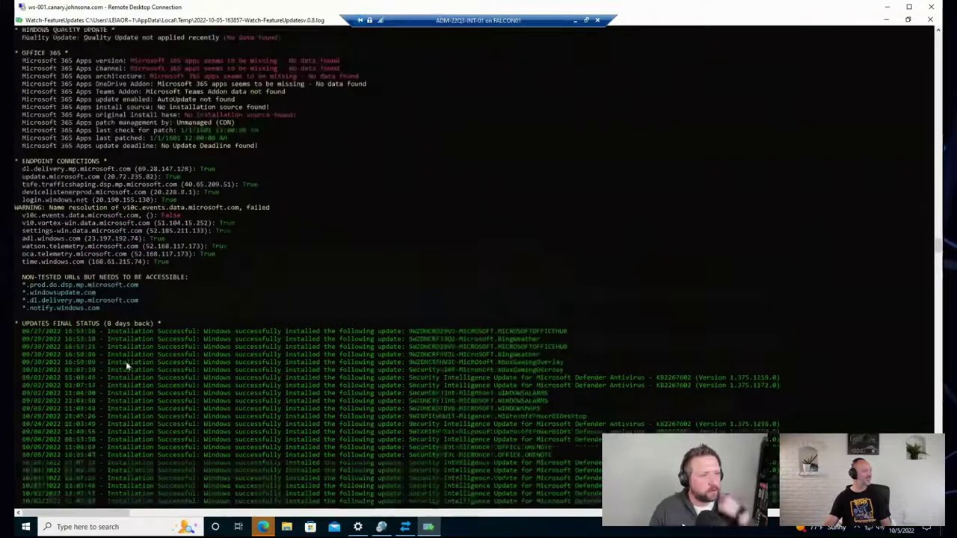
scroll(125, 354, "up", 8)
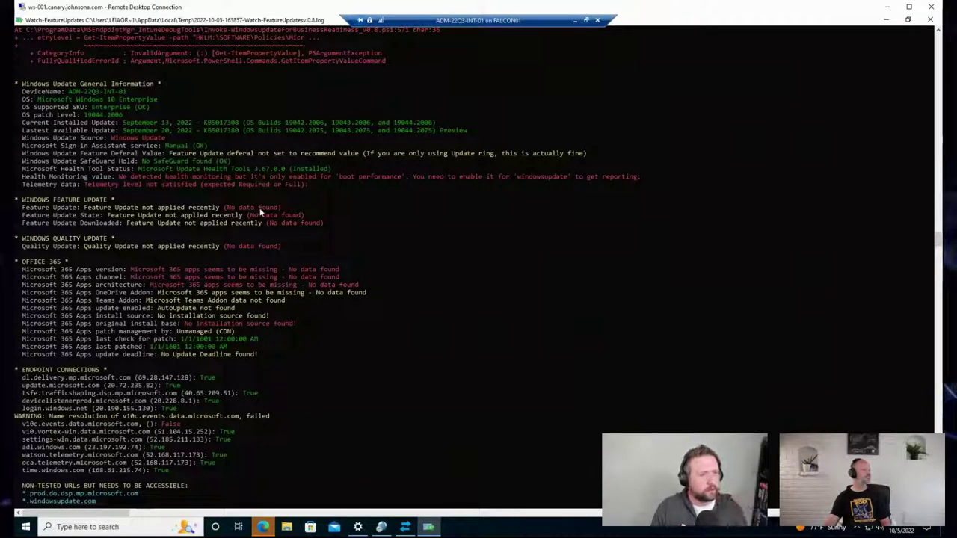
Step: Expand the MSEndpoingMgr program folder and look through its list of debug tools
left_click(24, 527)
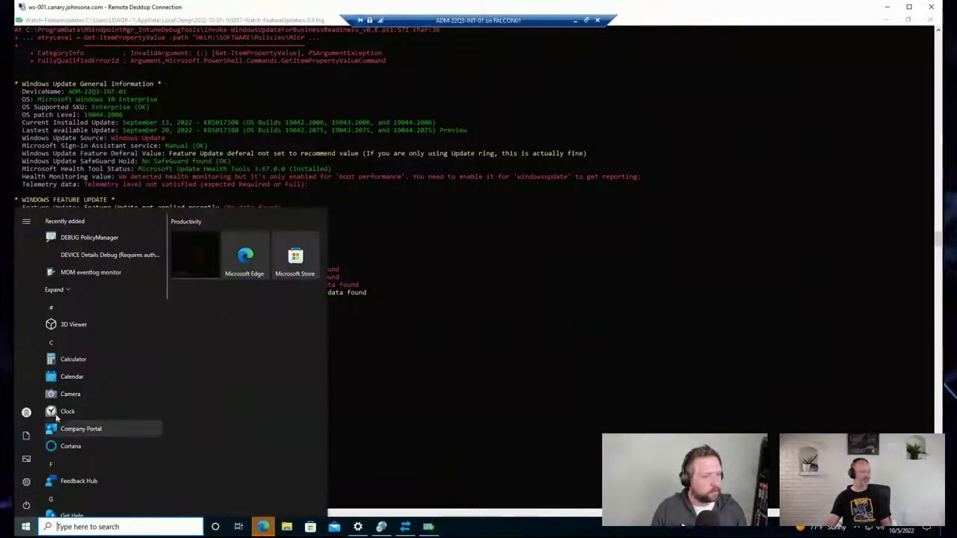
scroll(98, 360, "down", 8)
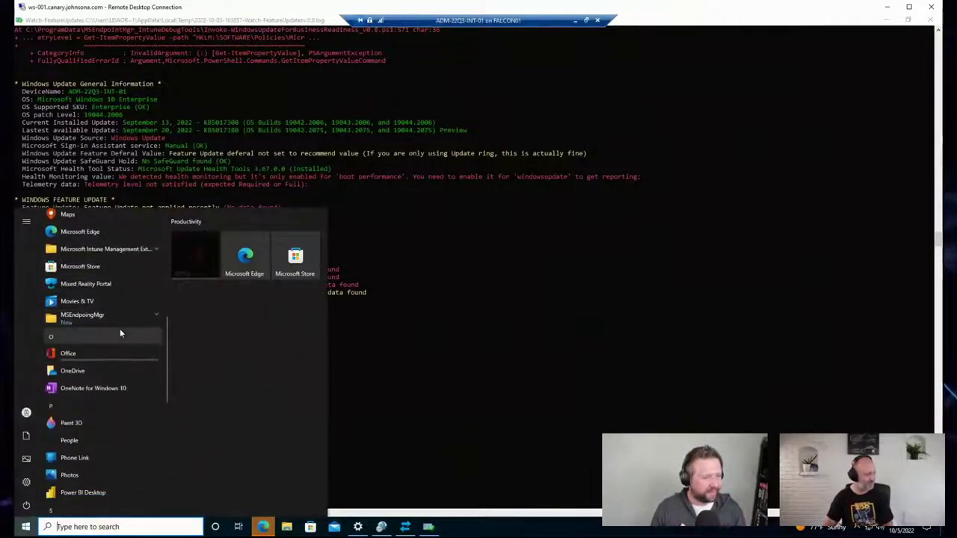
left_click(126, 323)
scroll(124, 367, "down", 3)
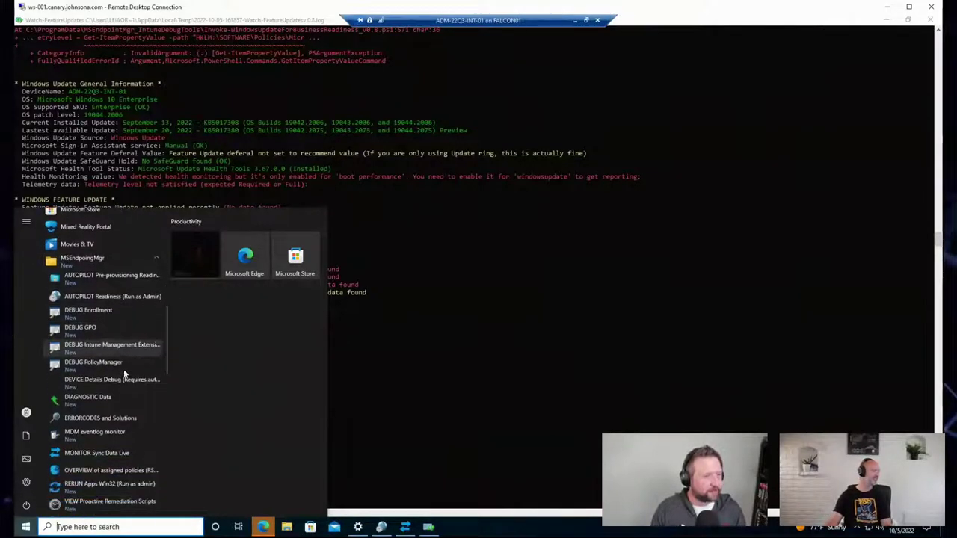
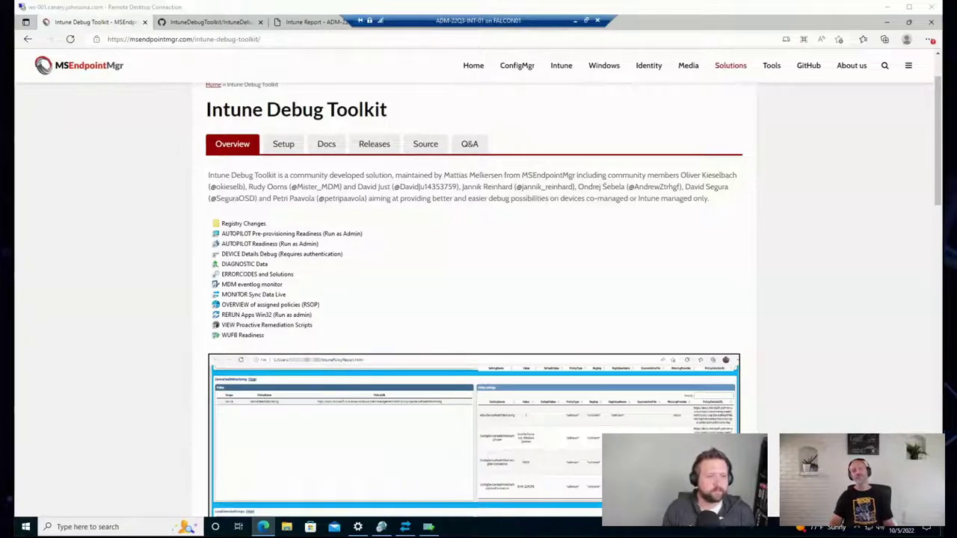
Step: Open the Intune Report for ADM-22Q3-INT-01 and examine the Company Portal and Power BI Desktop entries among the policies without settings details
left_click(305, 22)
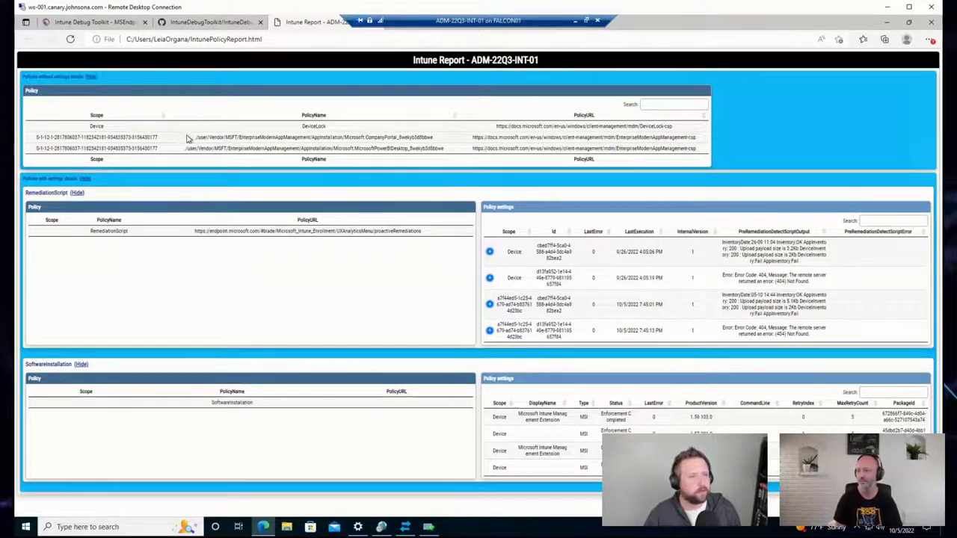
left_click_drag(189, 139, 444, 155)
left_click(451, 155)
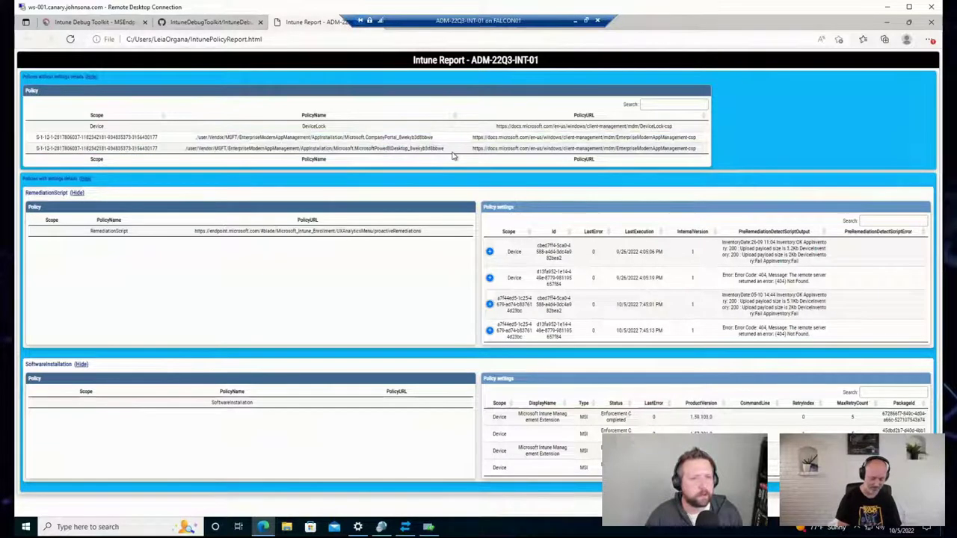
left_click(437, 150)
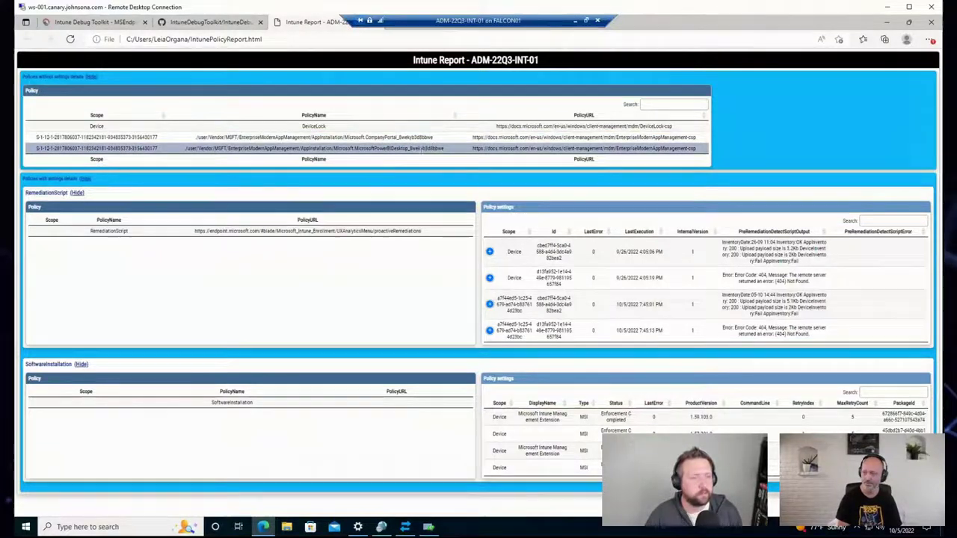
left_click(251, 137)
left_click(480, 150)
left_click(394, 142)
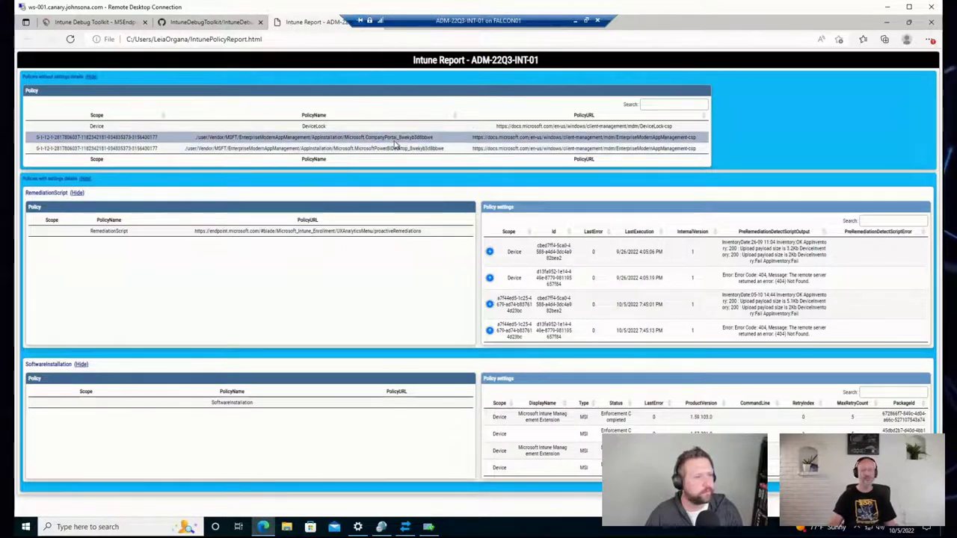
left_click(377, 150)
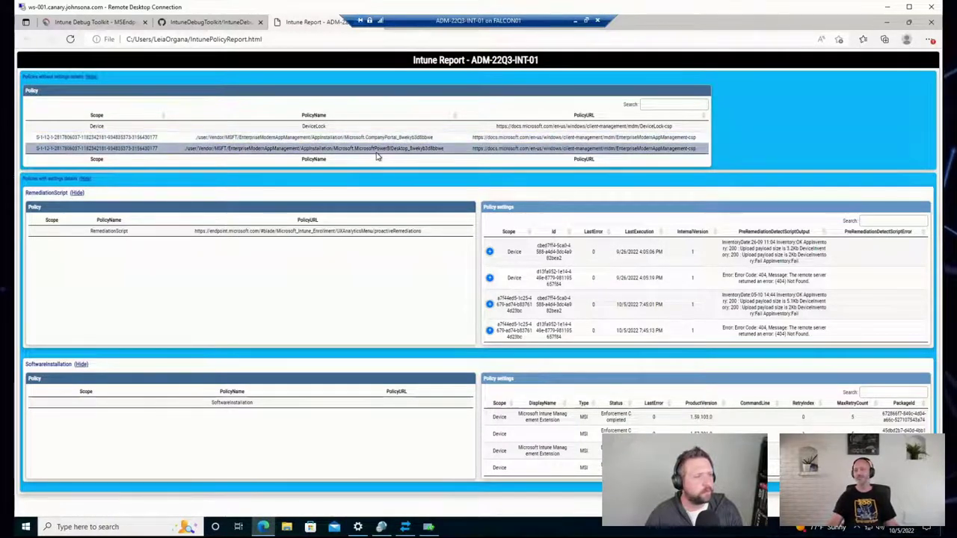
Step: Expand the two device-scoped RemediationScript entries from 9/26/2022 and examine their exit codes and error details
left_click(491, 252)
scroll(492, 284, "down", 1)
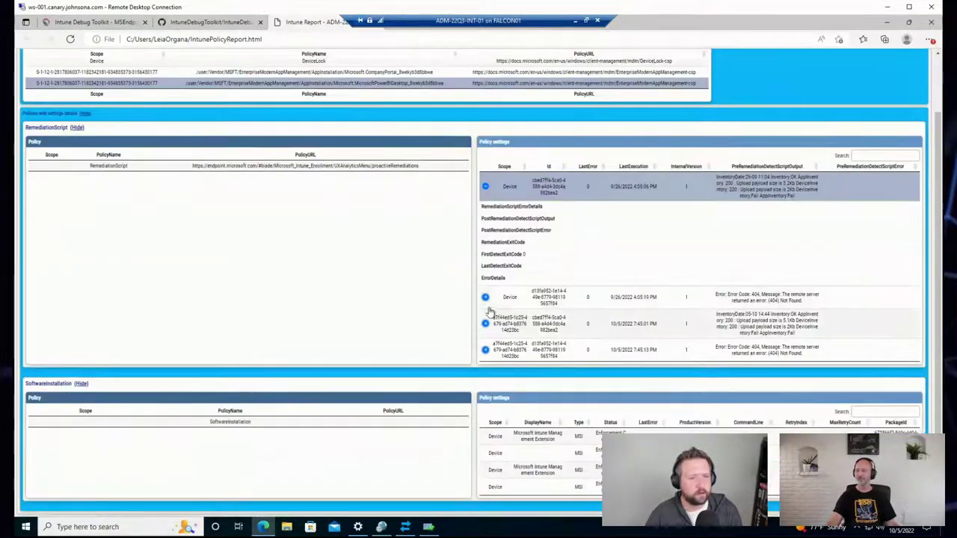
left_click(485, 297)
scroll(495, 321, "down", 1)
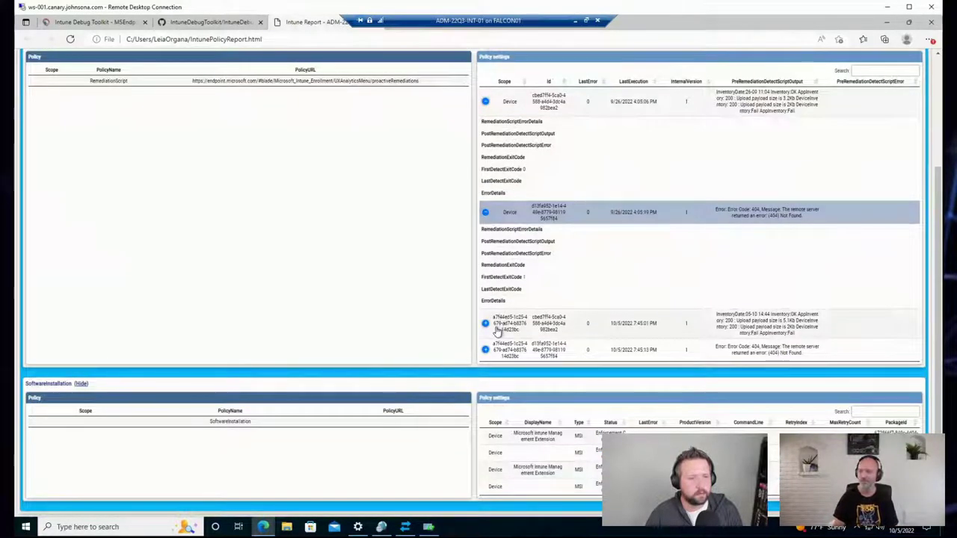
scroll(490, 222, "up", 1)
left_click(487, 188)
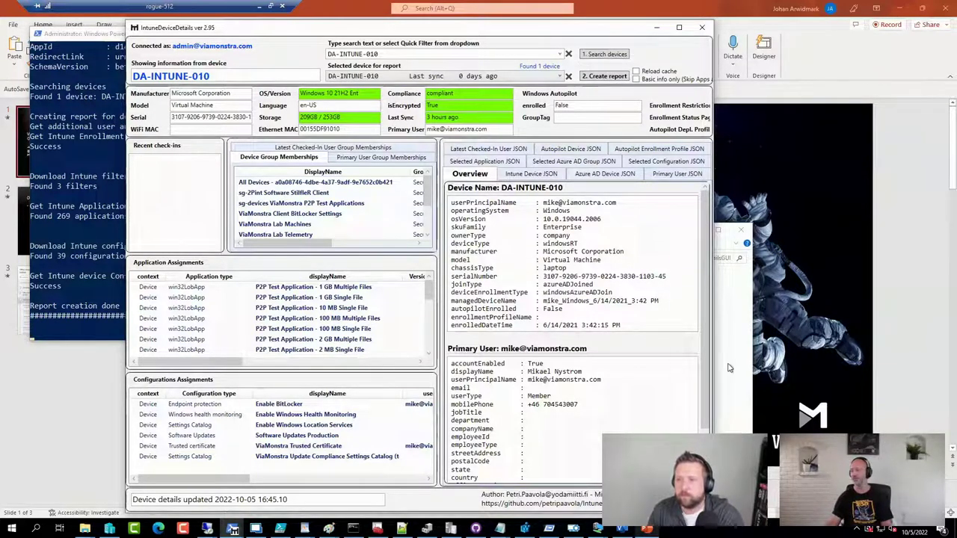
Step: Mark Create report, the JSON views and the Compliance and isEncrypted values of DA-INTUNE-010 in red on screen, and clear the annotations
left_click(729, 532)
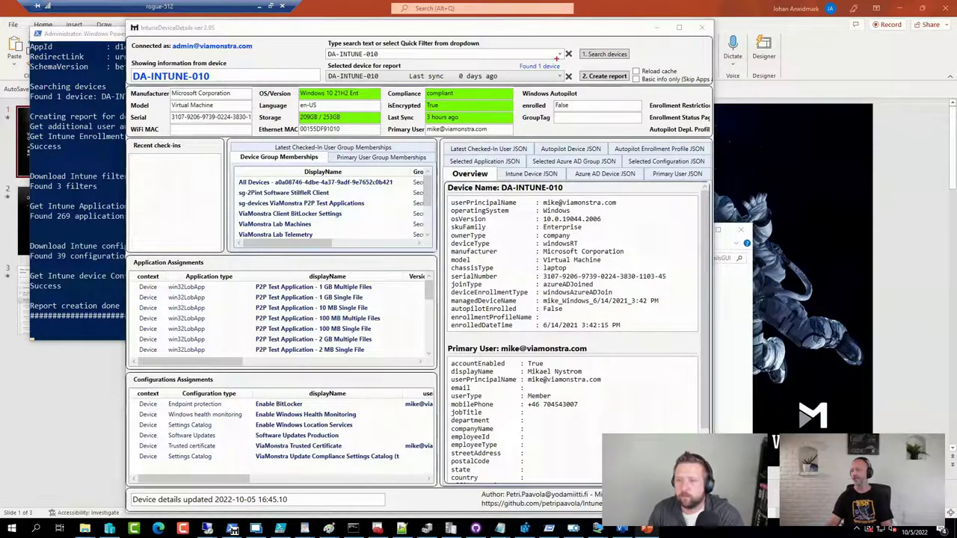
mouse_move(582, 62)
left_mouse_down()
mouse_move(620, 85)
mouse_move(657, 87)
left_mouse_up()
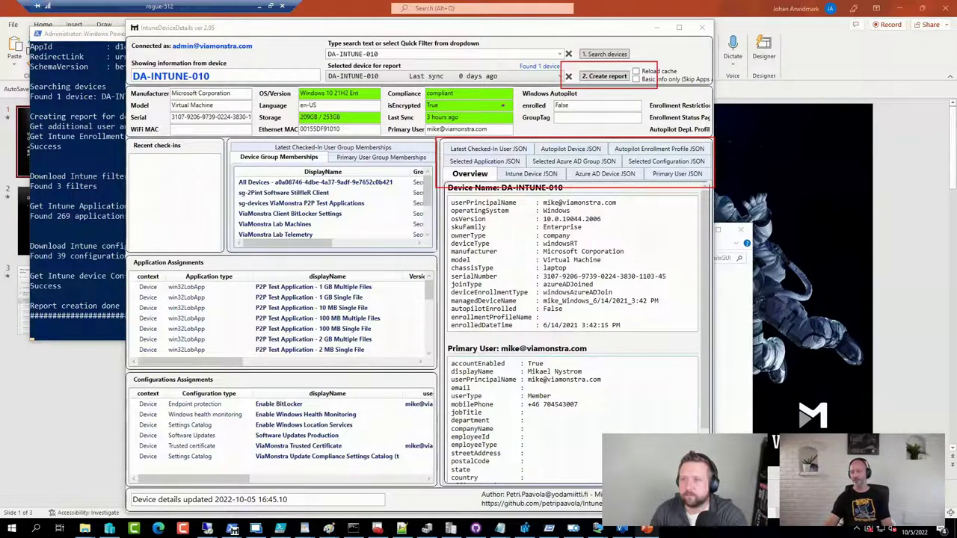
left_click_drag(502, 105, 533, 106)
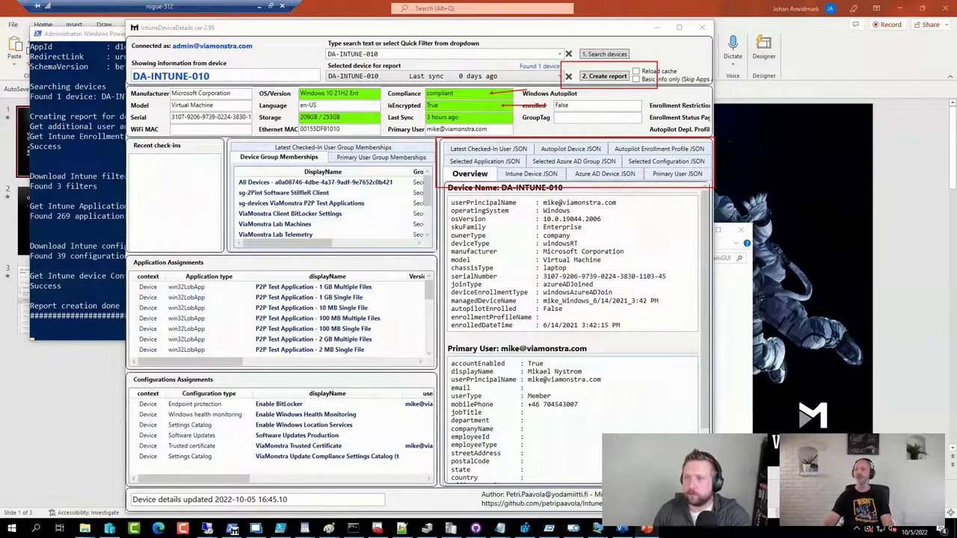
key("Escape")
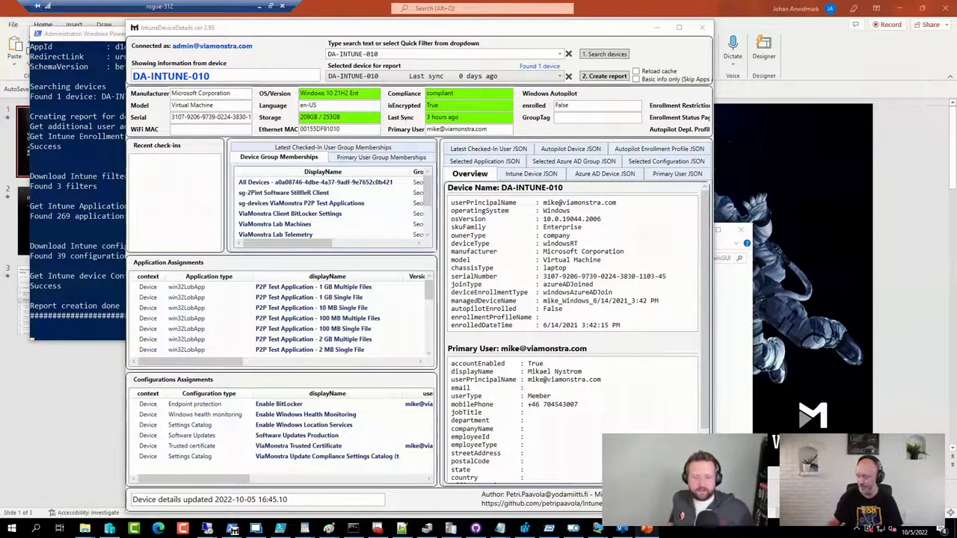
Step: Copy the URL of the tool's GitHub page from the IntuneDeviceDetails window
left_click(482, 506)
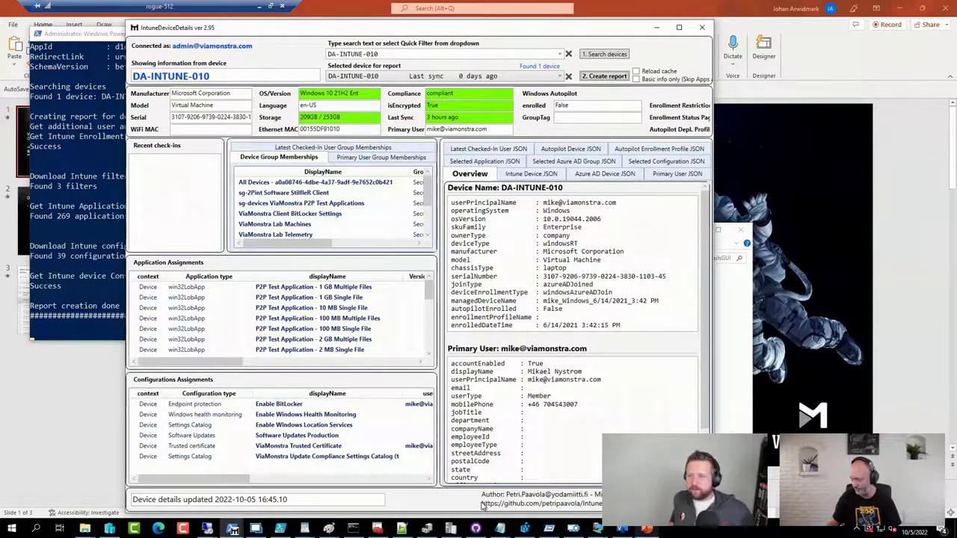
right_click(557, 505)
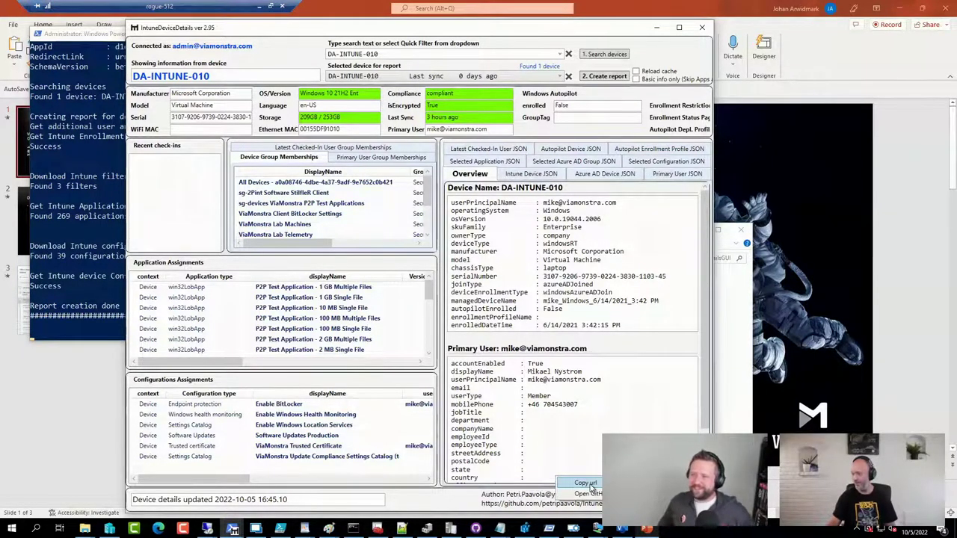
left_click(587, 484)
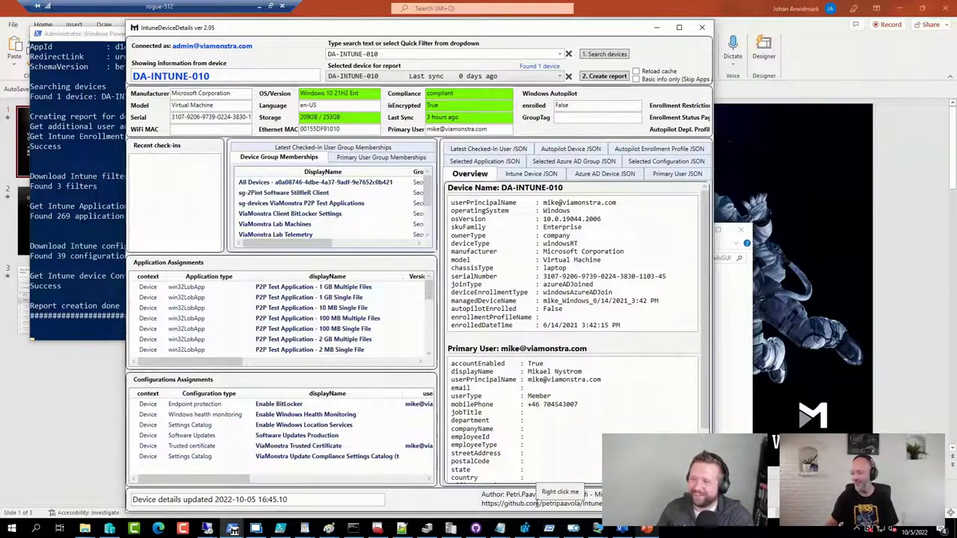
right_click(537, 504)
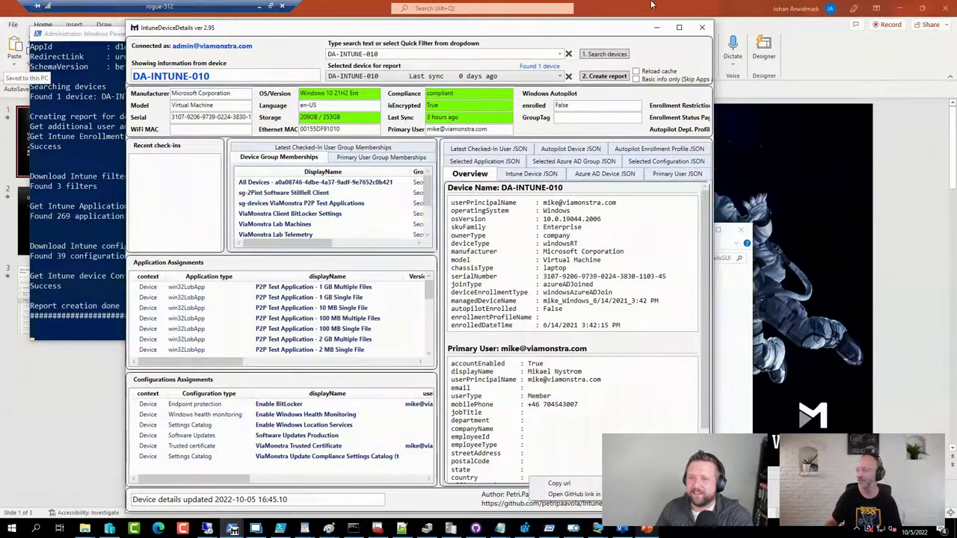
Step: Switch to Microsoft Edge and open the copied address of the IntuneDeviceDetailsGUI repository on GitHub
left_click(160, 529)
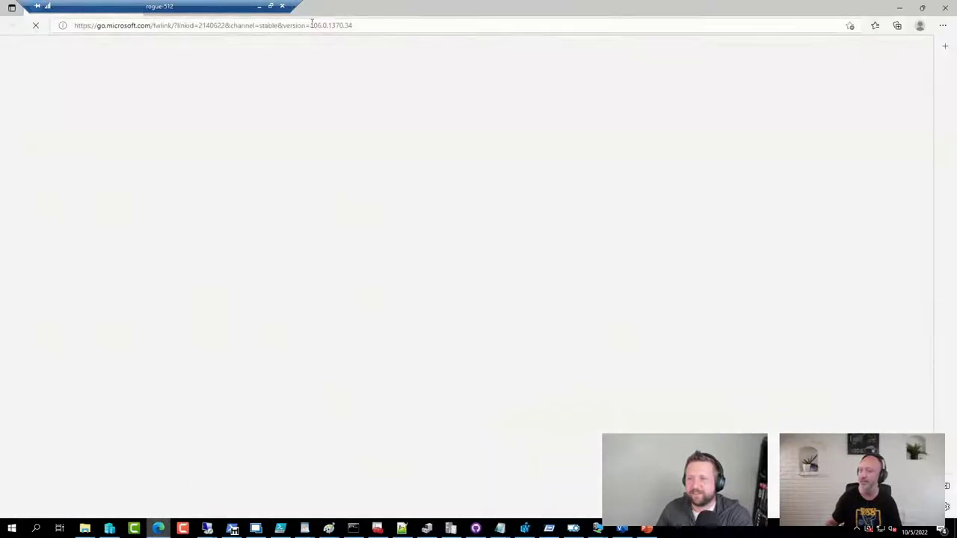
left_click(372, 29)
key("ctrl+v")
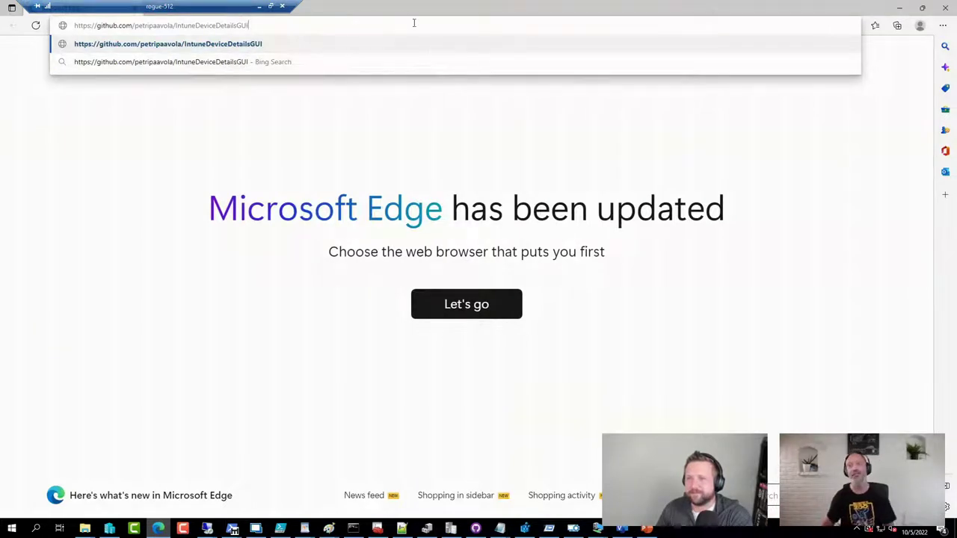
key("Return")
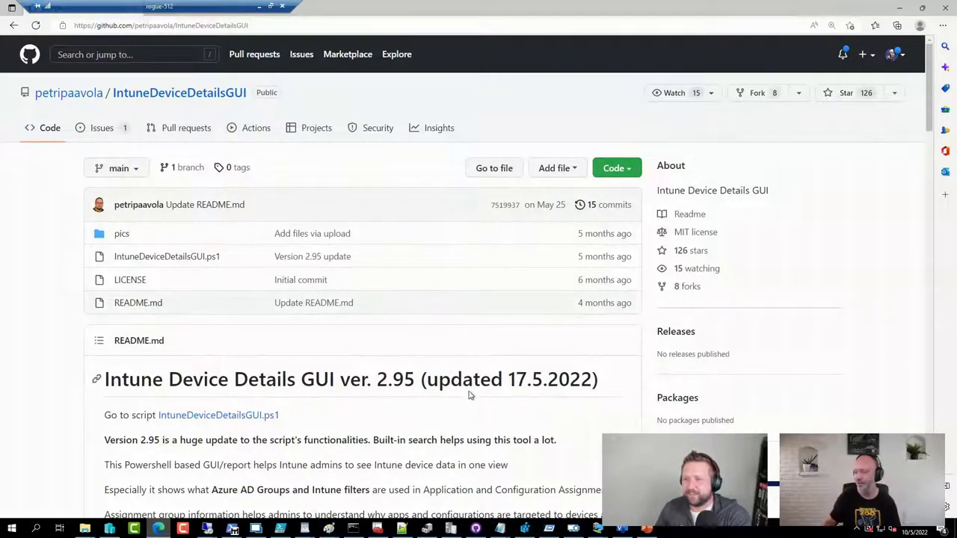
Step: Highlight the words "Intune Device Details GUI" in the README heading of the repository page
left_click(278, 27)
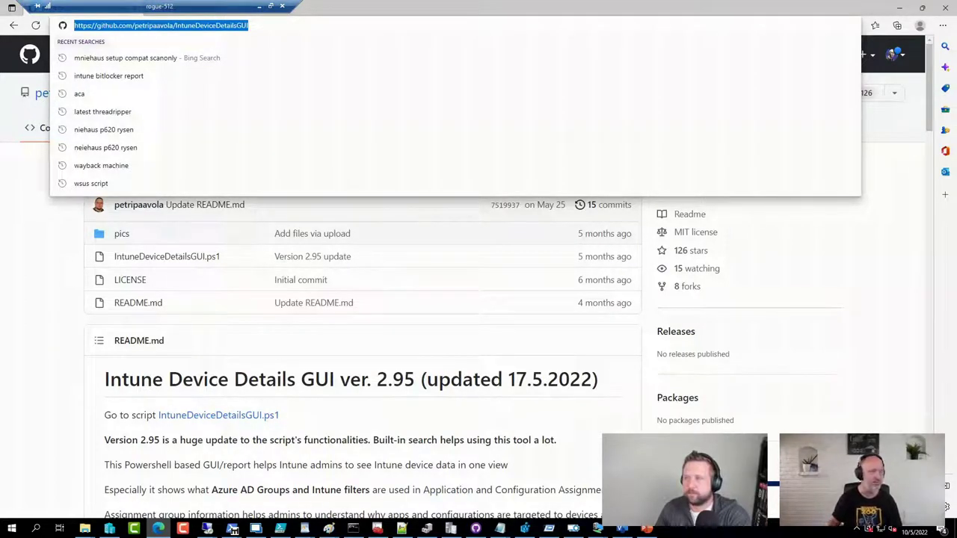
left_click(281, 383)
left_click_drag(334, 380, 105, 382)
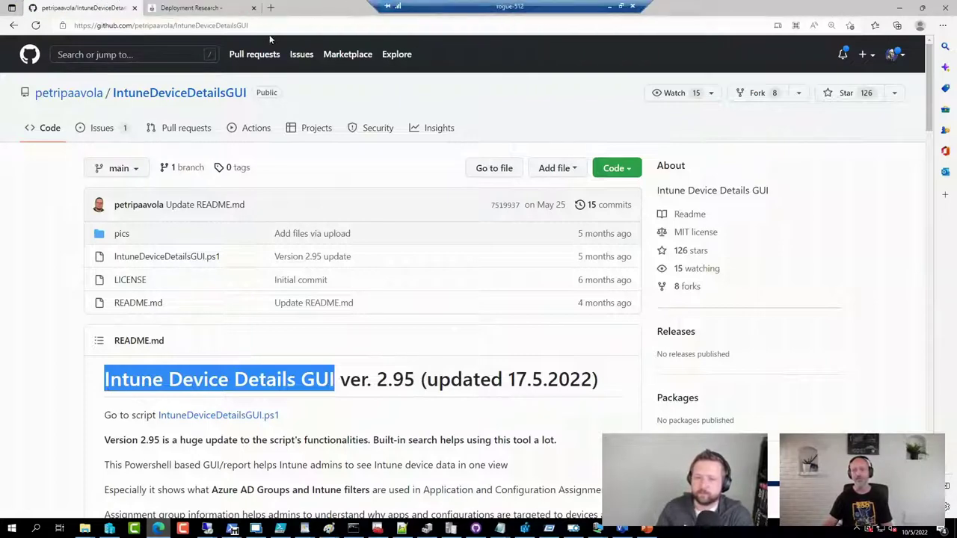
Step: Open the ViaMonstra Online Academy YouTube channel in a new browser tab, view its page and close the tab
left_click(271, 8)
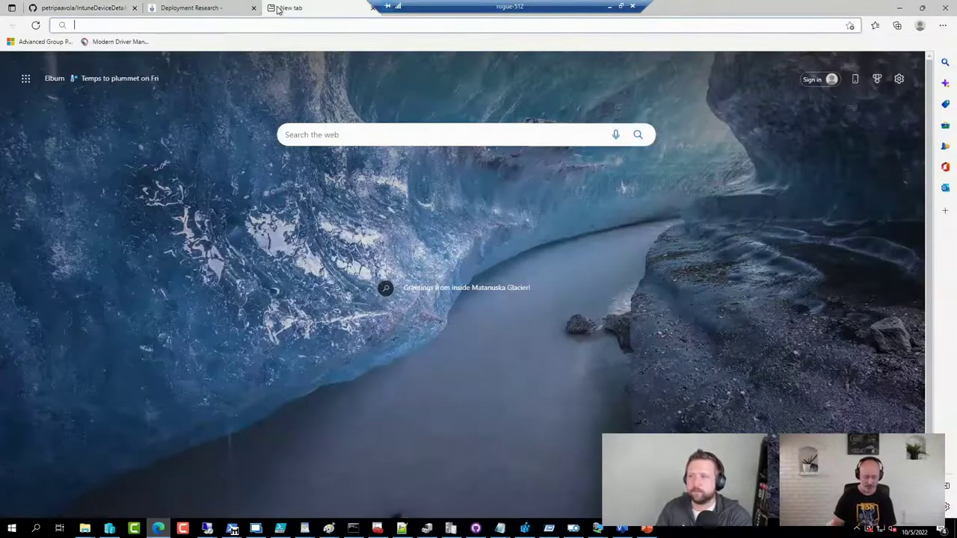
type("you")
key("Return")
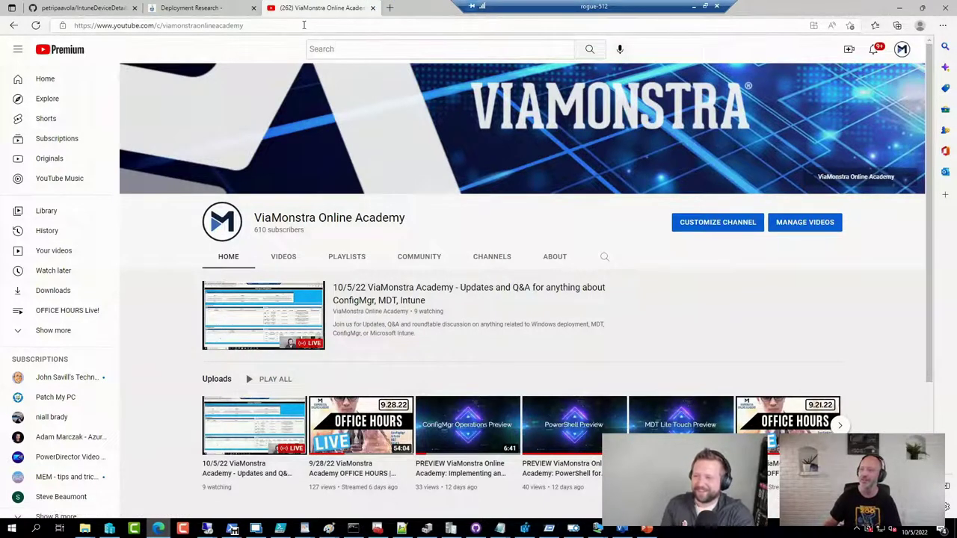
left_click(374, 8)
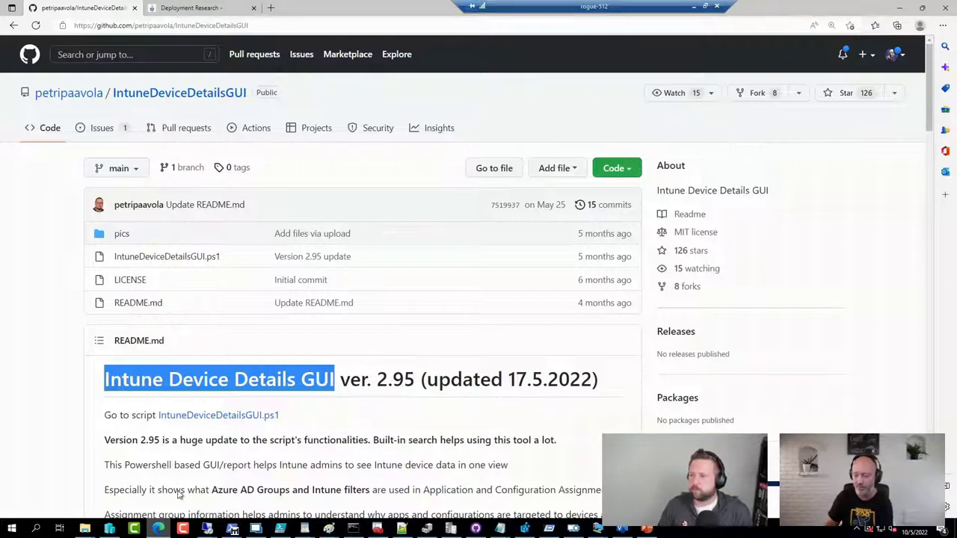
Step: Switch to the remote desktop manager and bring up the session of the CM01 server above DC01
left_click(256, 530)
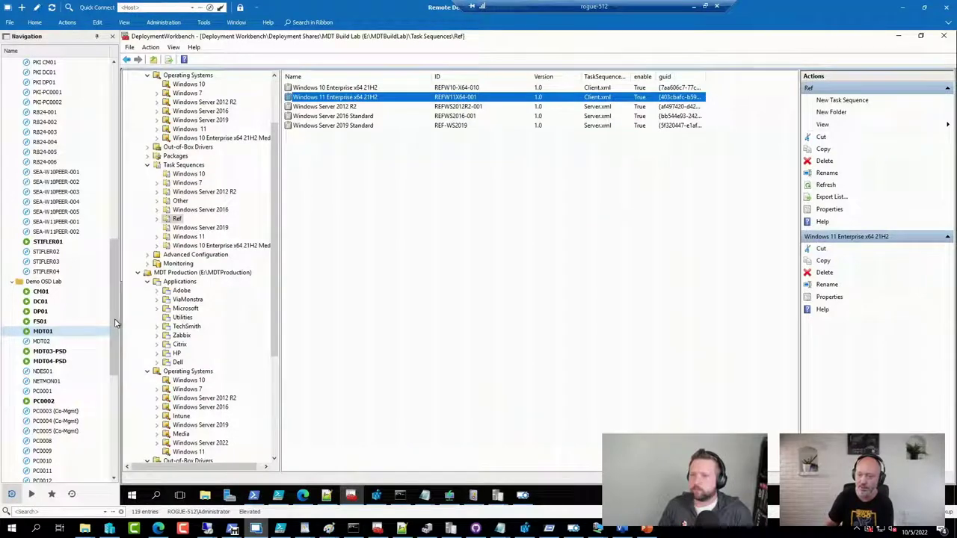
left_click_drag(113, 318, 114, 207)
left_click(51, 205)
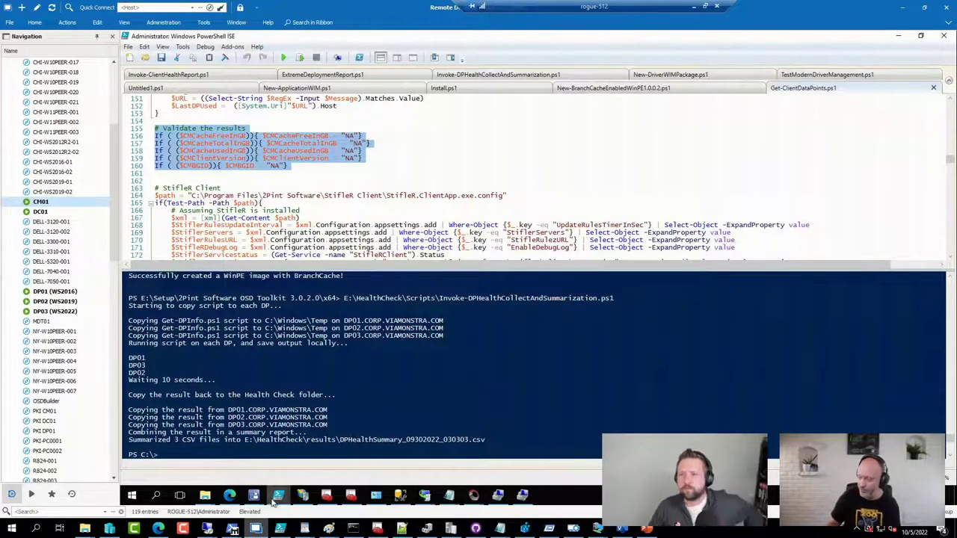
Step: Bring up the Configuration Manager console on CM01 and view the boot images in the Software Library
mouse_move(254, 495)
left_click(252, 428)
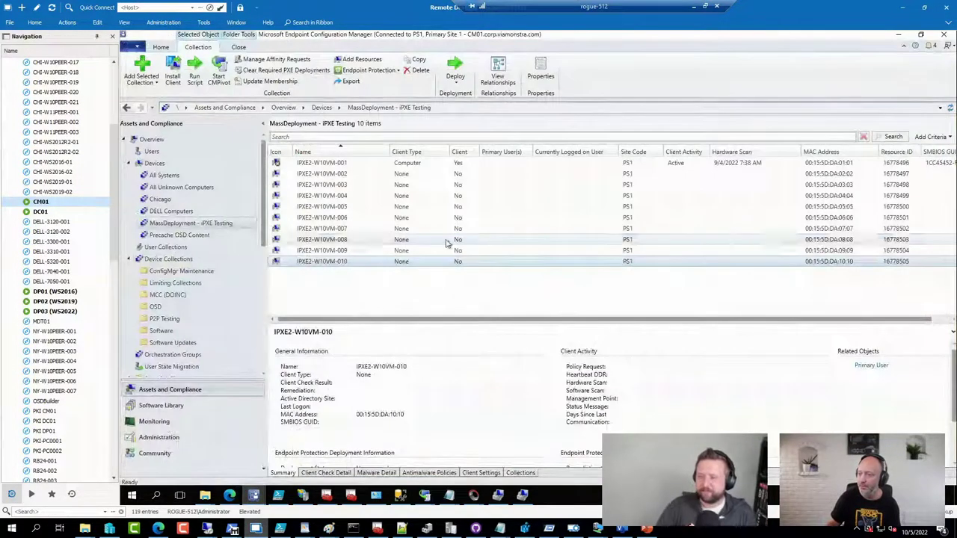
left_click(163, 405)
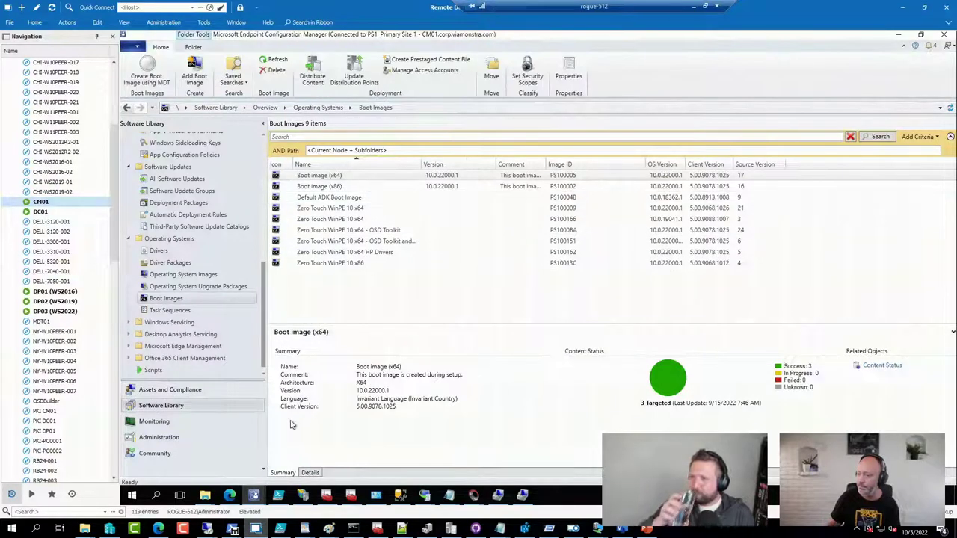
Step: Switch to PowerShell ISE on CM01 and open MDM-OfflineMediaSupport.ps1 from E:\Demo\Modern Driver Management
left_click(277, 495)
left_click(388, 192)
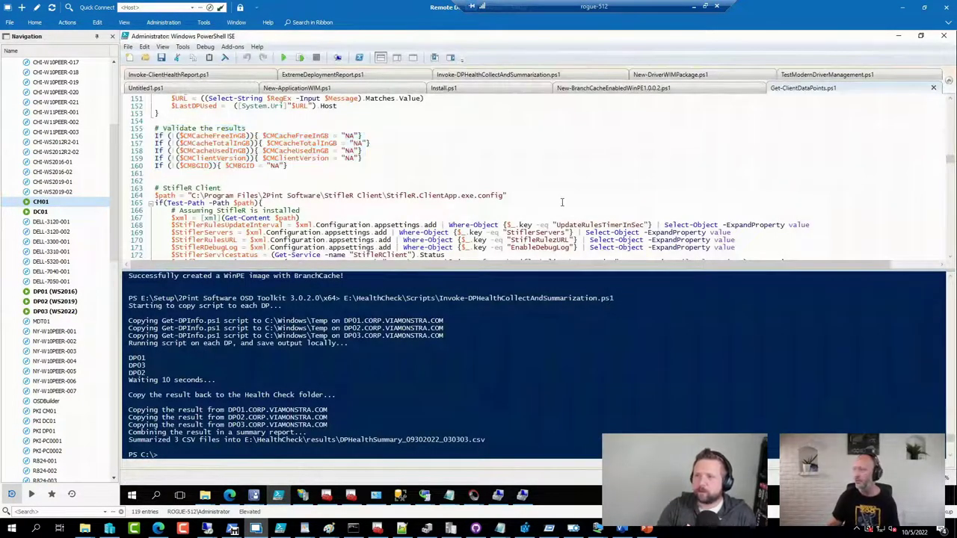
key("ctrl+o")
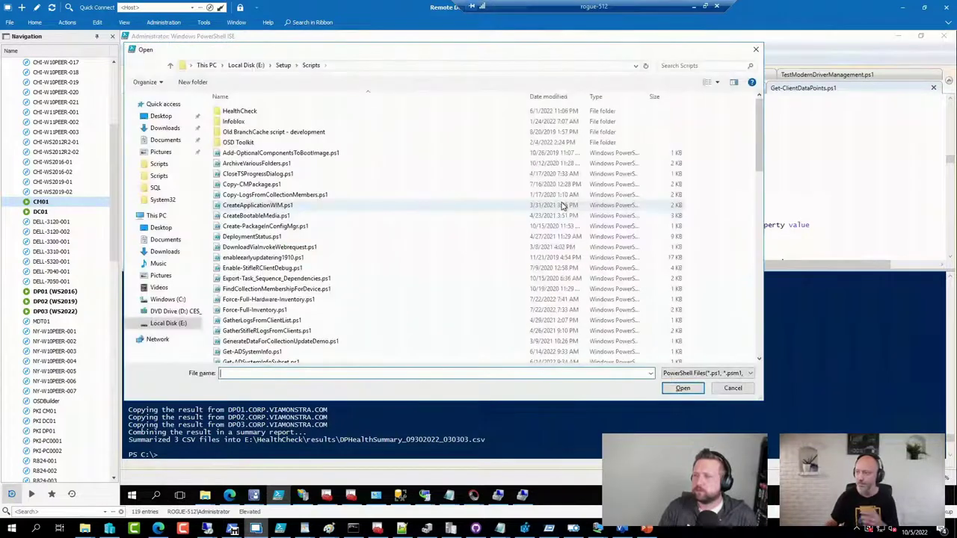
left_click(244, 65)
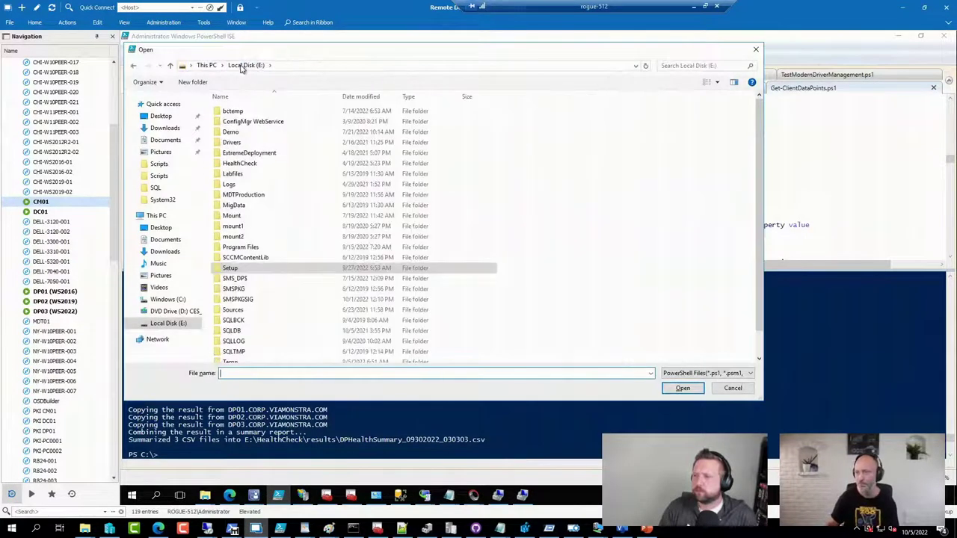
double_click(240, 132)
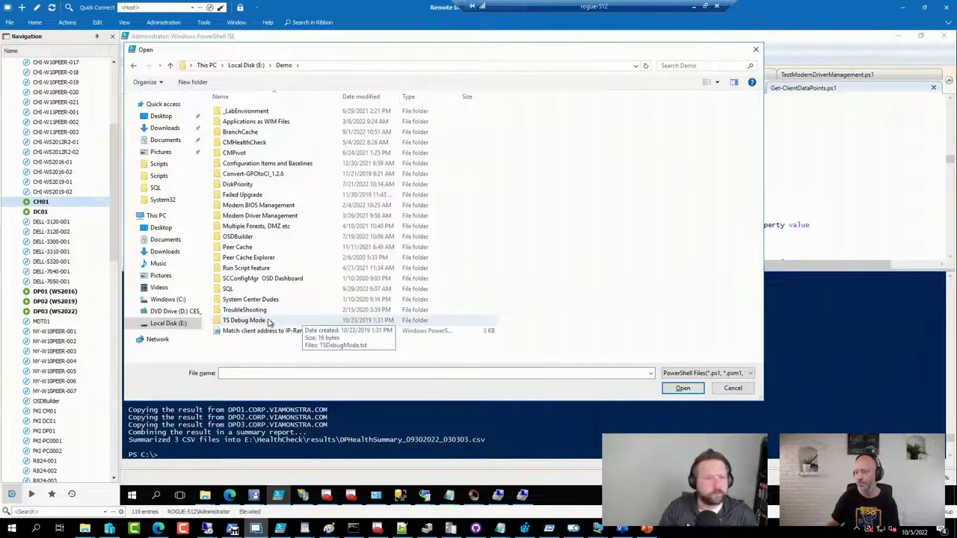
double_click(282, 215)
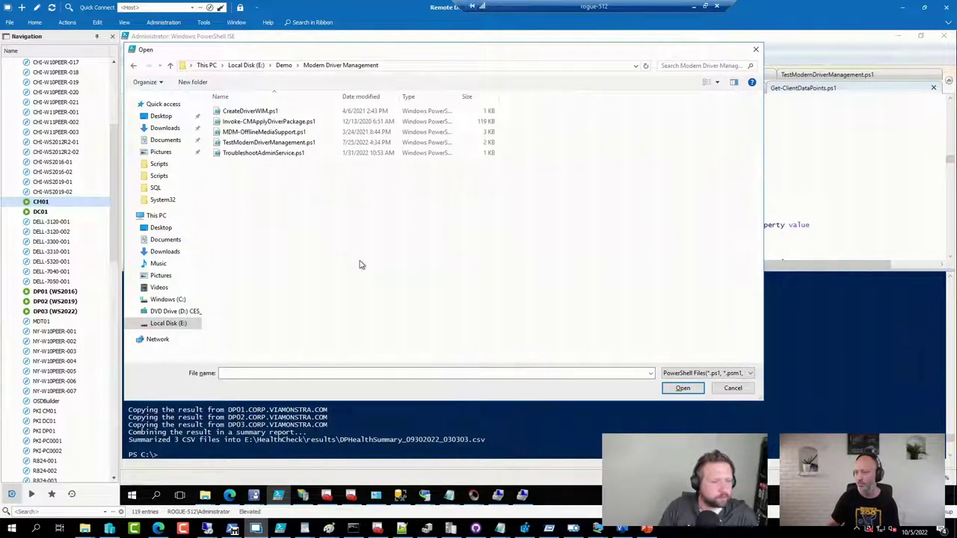
left_click(303, 134)
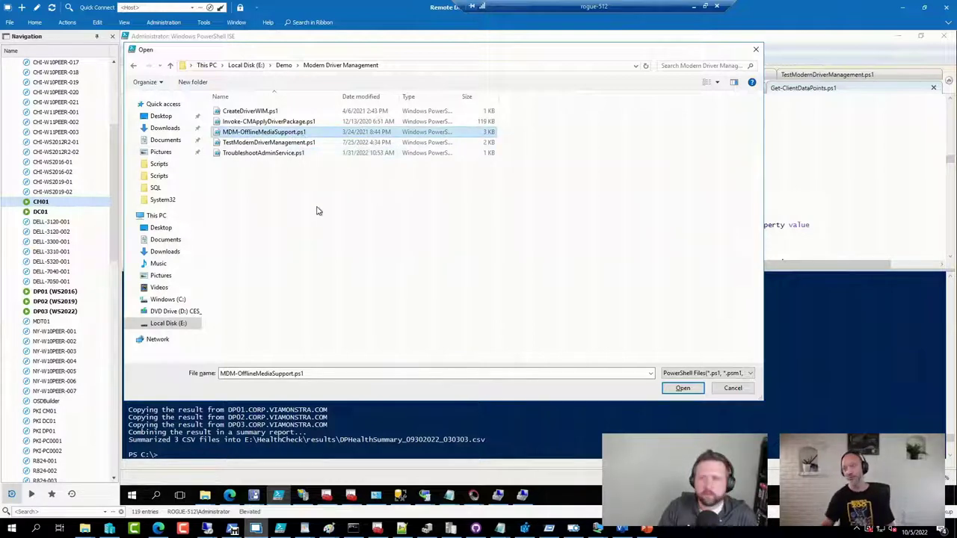
double_click(272, 133)
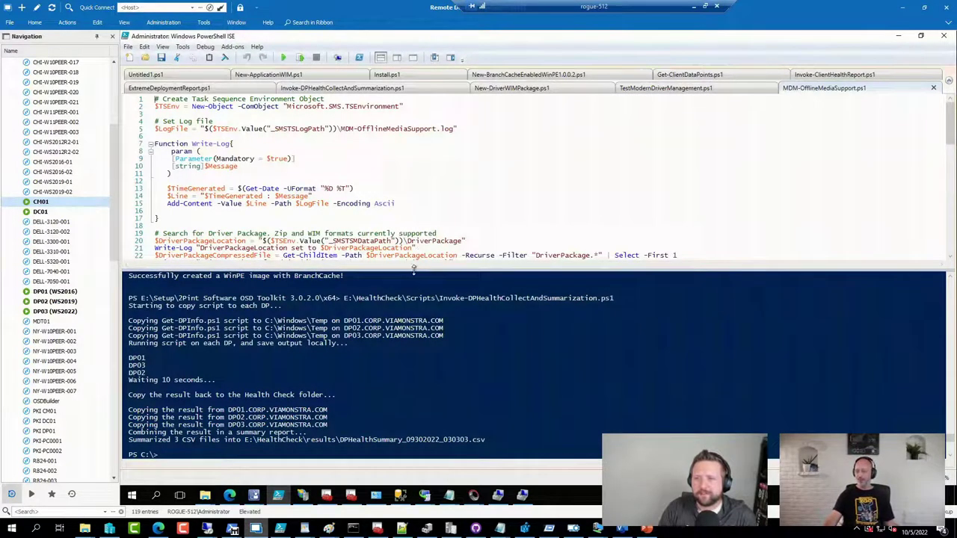
Step: Enlarge the script pane and review MDM-OfflineMediaSupport.ps1 from the driver package search through the DISM staging to the WIM unmount section
left_click_drag(414, 267, 411, 367)
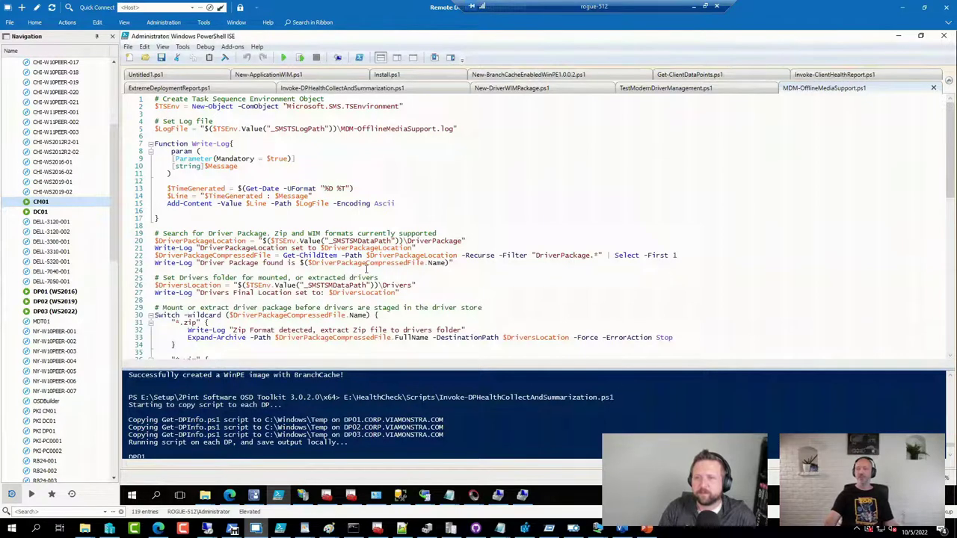
scroll(366, 270, "down", 5)
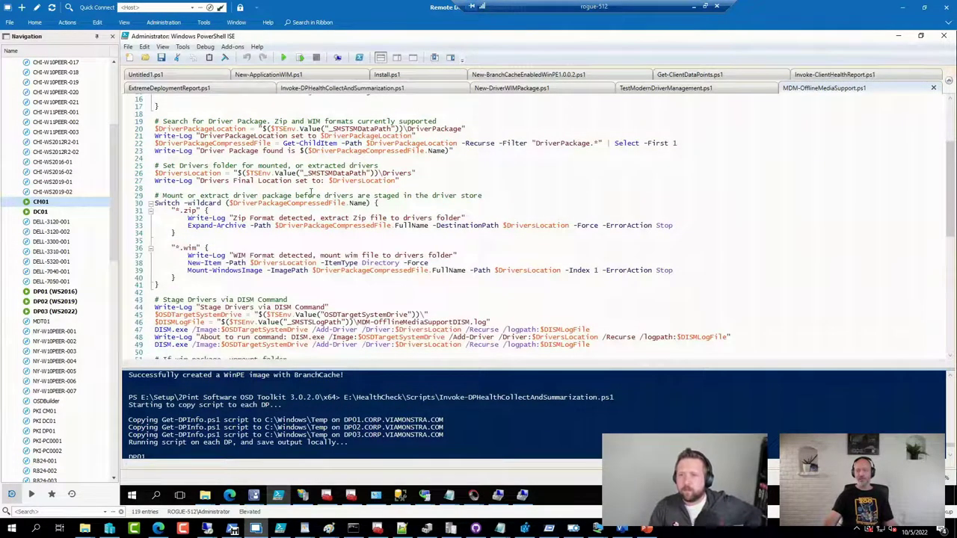
scroll(391, 230, "down", 2)
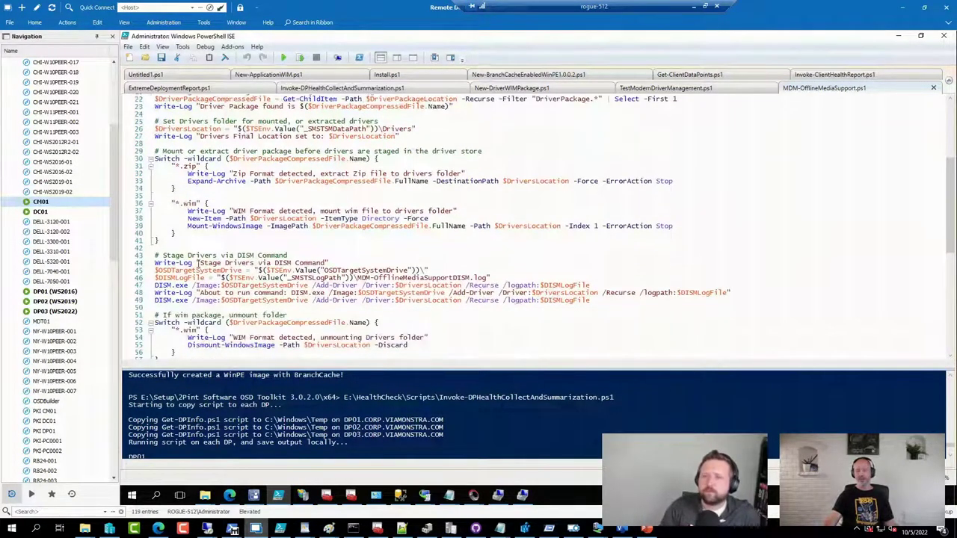
scroll(389, 234, "down", 3)
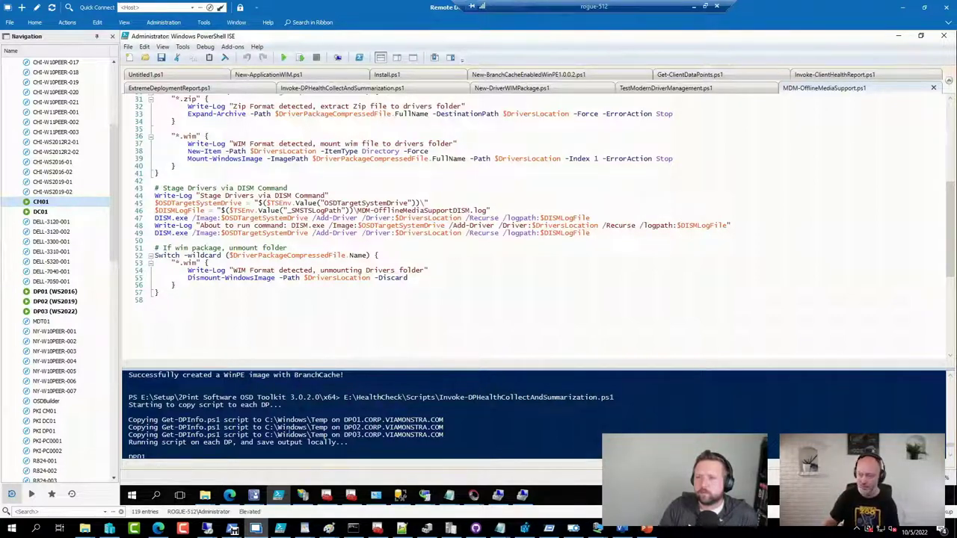
Step: Open E:\Demo\Modern Driver Management in File Explorer on CM01 and copy the MDM-OfflineMediaSupport.ps1 file
key("super+r")
type("e:\\demo")
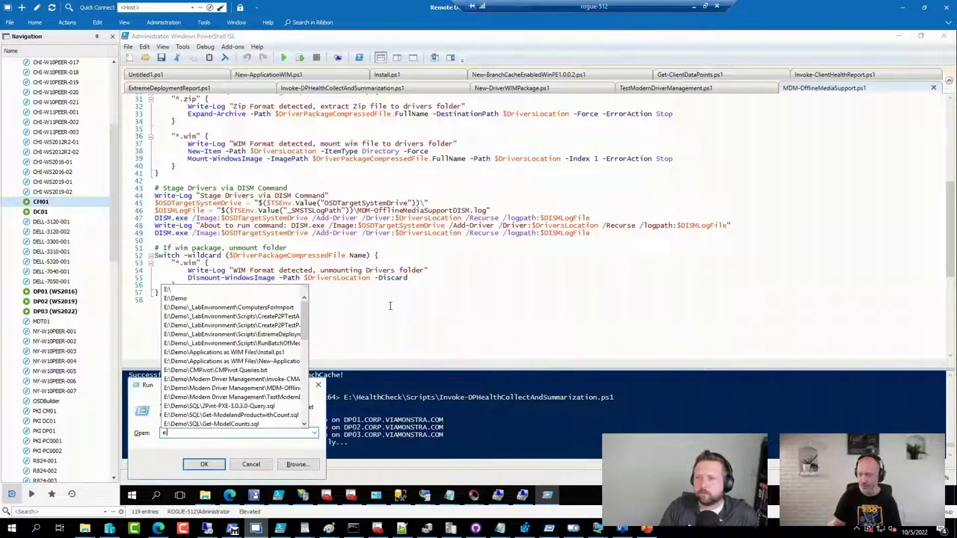
key("Return")
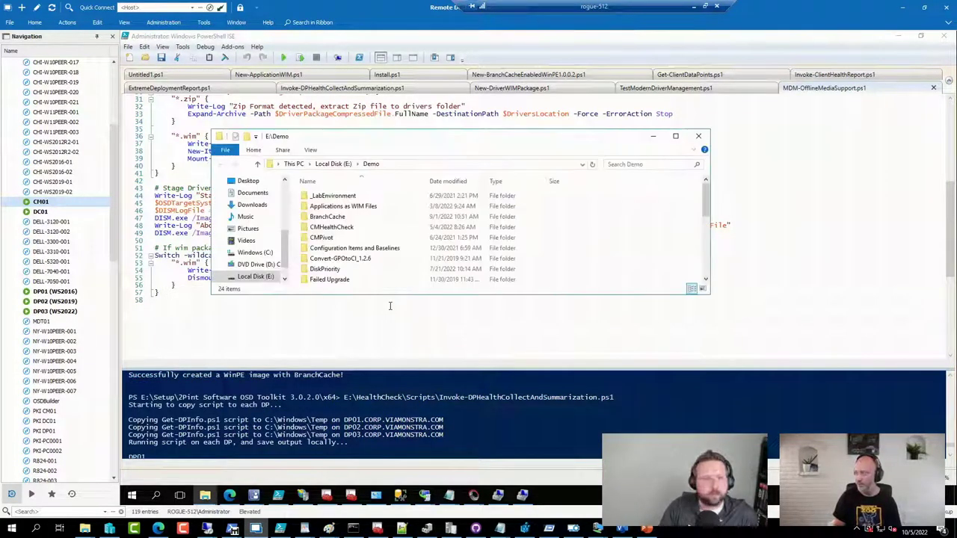
key("Down")
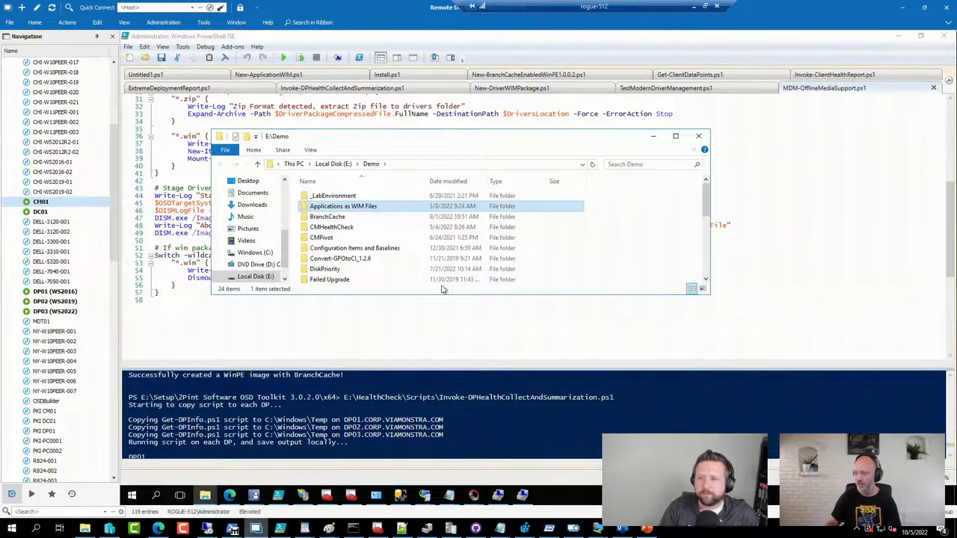
scroll(374, 231, "down", 3)
double_click(356, 216)
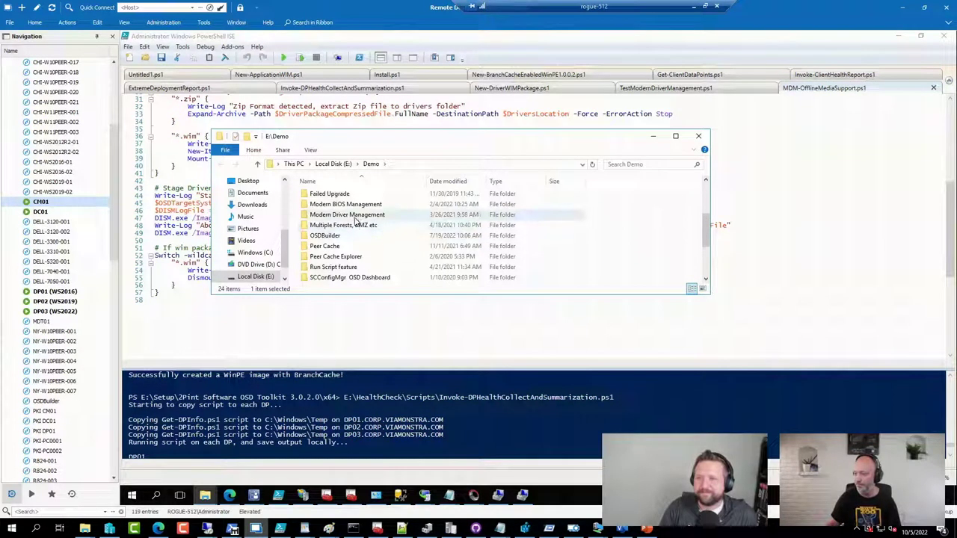
left_click(356, 216)
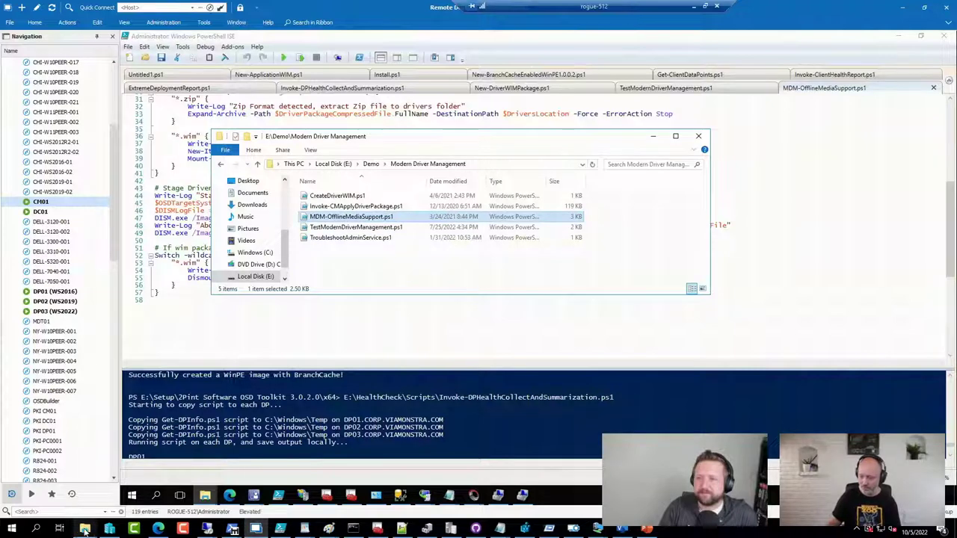
Step: Switch to File Explorer on the host machine and open the F:\GitHub\DRFiles\Scripts folder
mouse_move(85, 529)
left_click(31, 492)
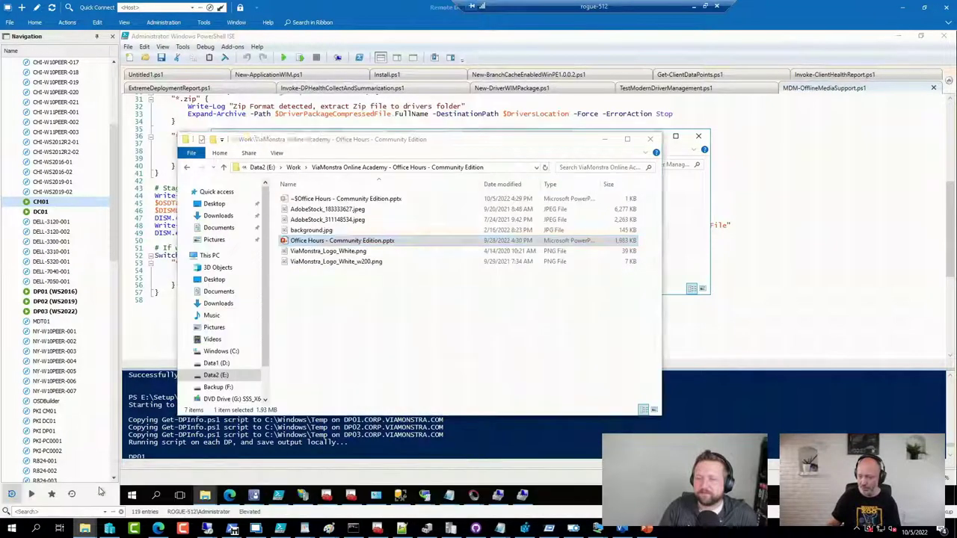
left_click(220, 387)
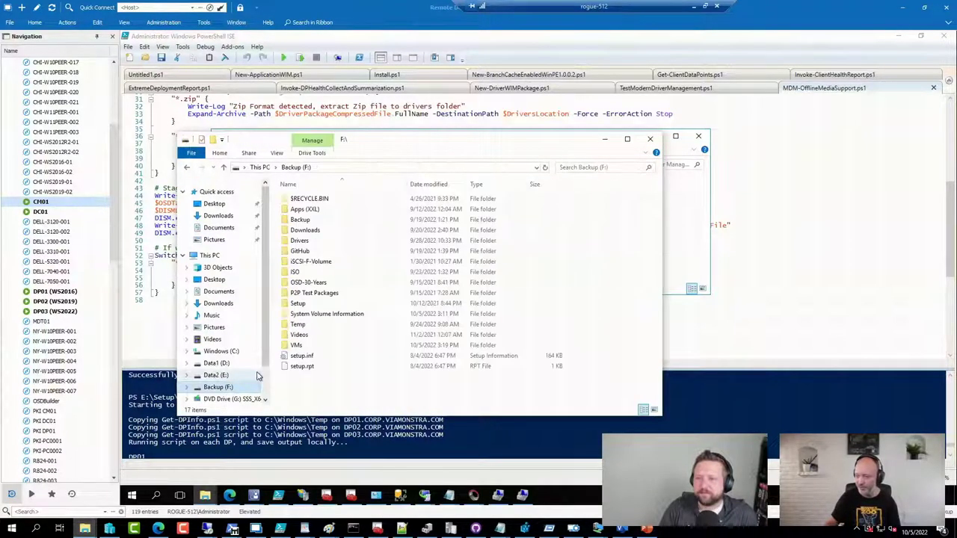
double_click(301, 251)
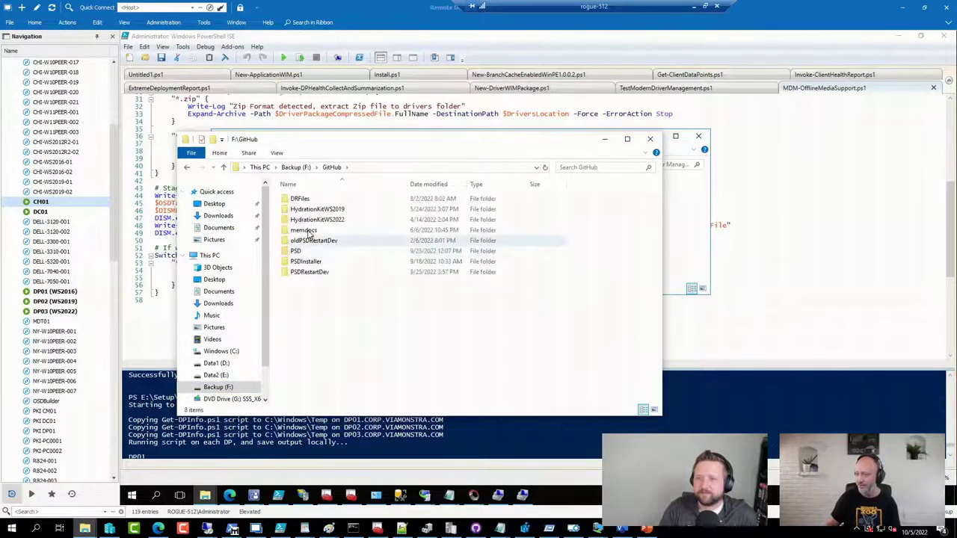
double_click(301, 198)
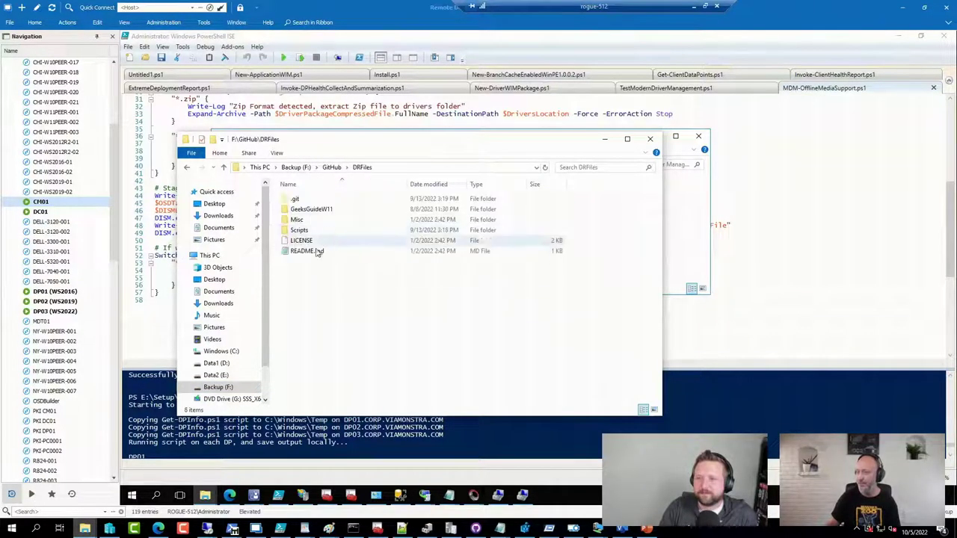
double_click(299, 230)
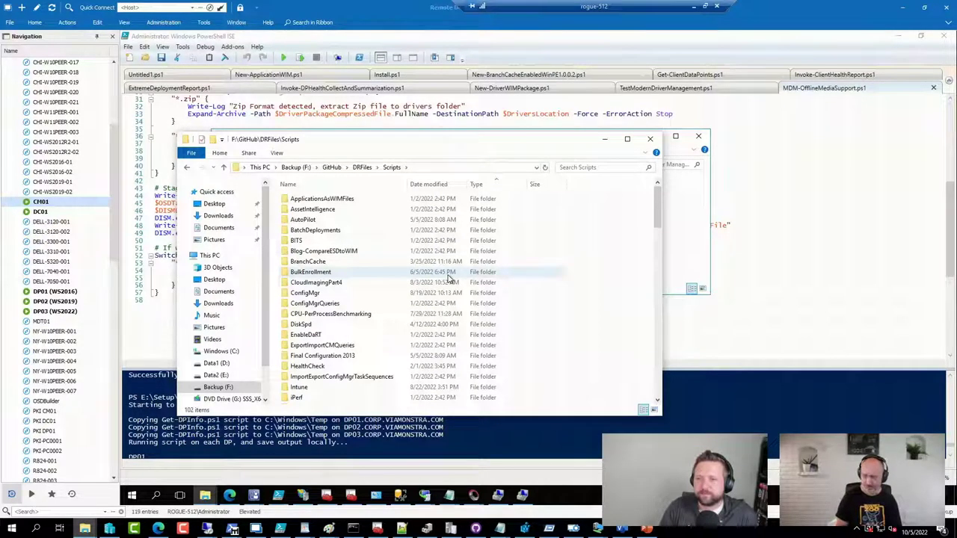
Step: Create a folder named MDM Offline Media in Scripts and paste the copied MDM-OfflineMediaSupport.ps1 into it
key("ctrl+shift+n")
type("MDM")
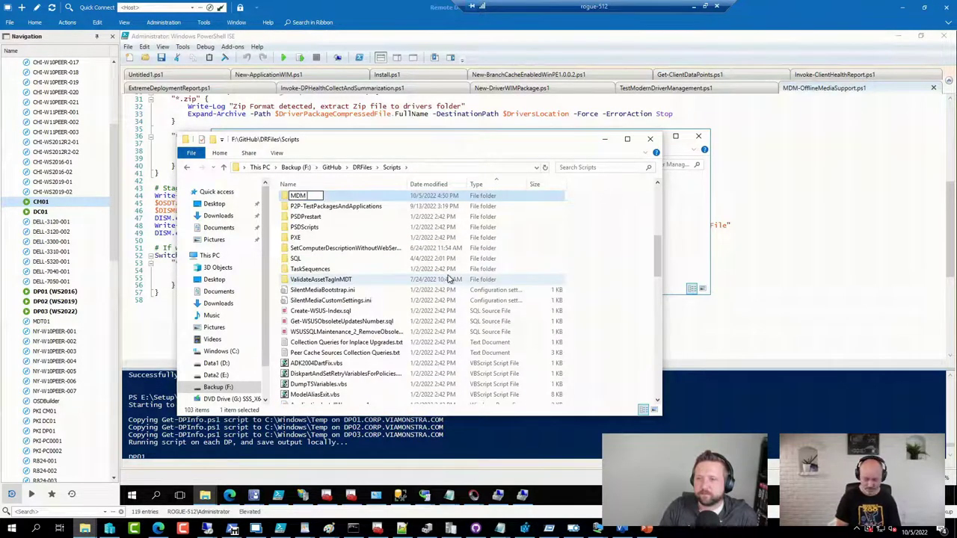
type(" Offline MEd")
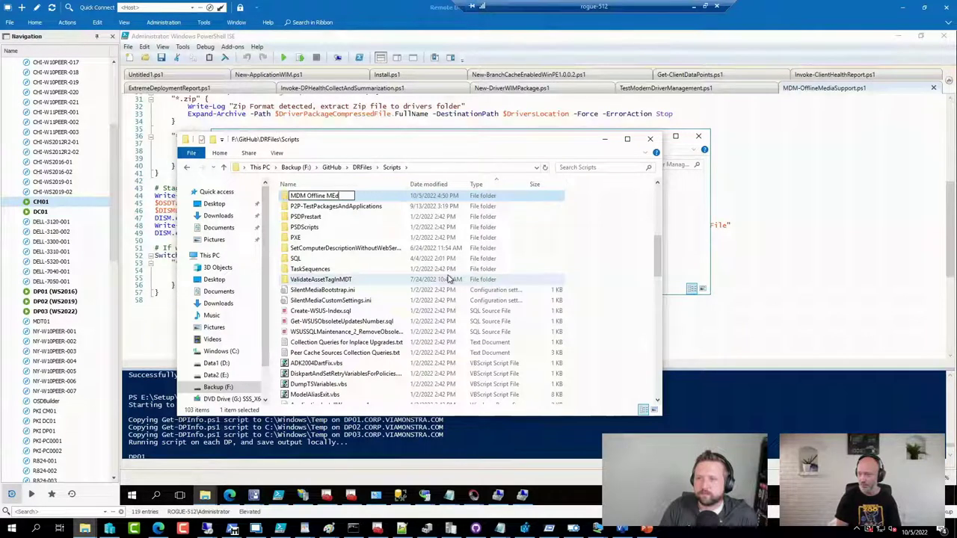
key("BackSpace")
key("BackSpace")
type("edia")
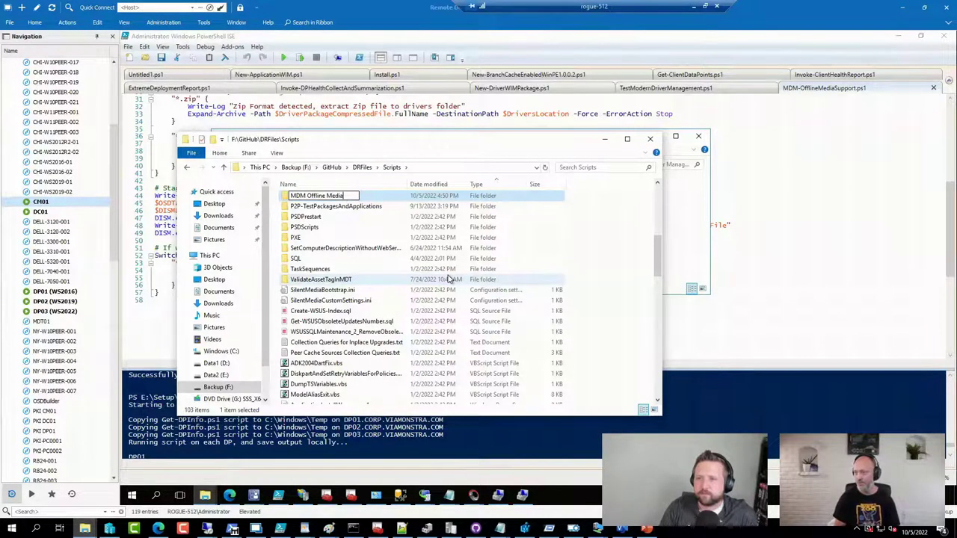
key("Return")
key("Return")
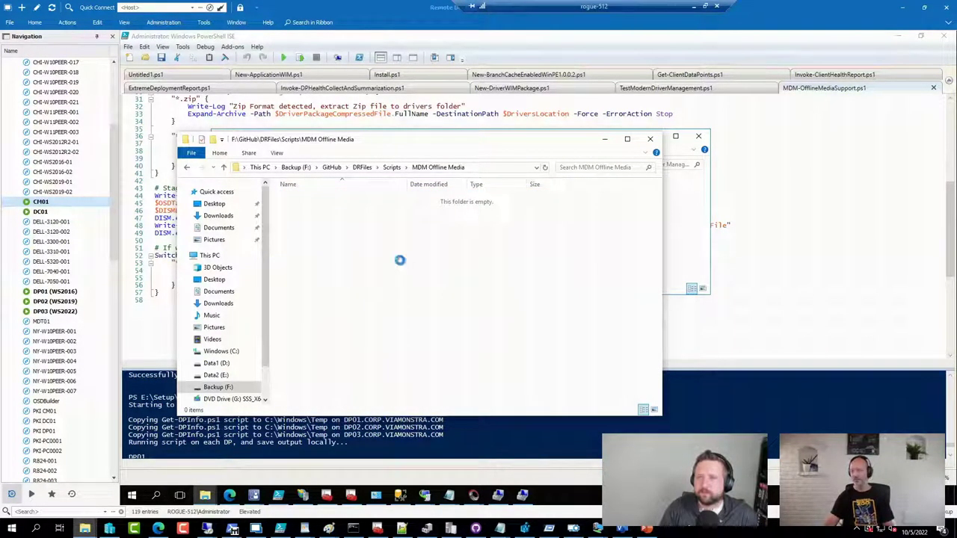
key("ctrl+v")
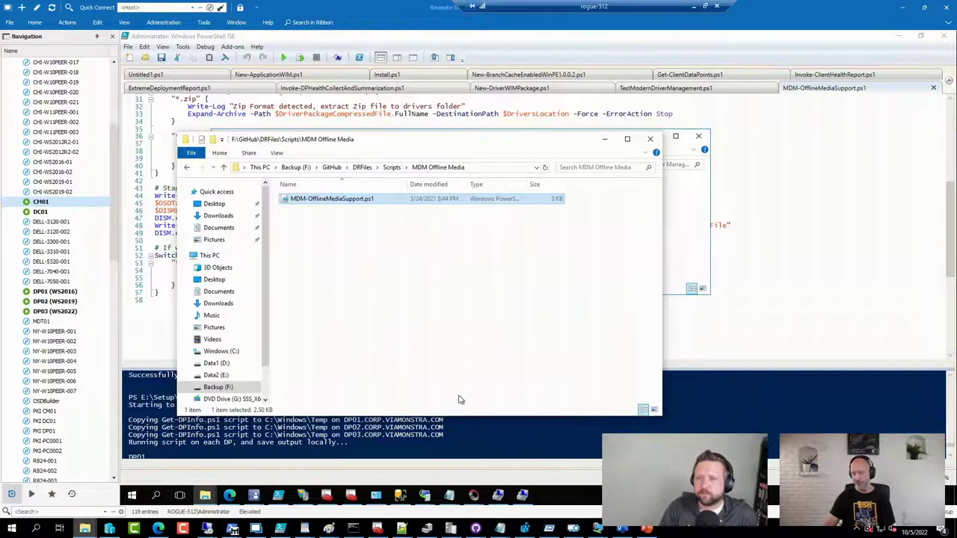
Step: Switch to GitHub Desktop and make DRFiles the current repository
left_click(477, 528)
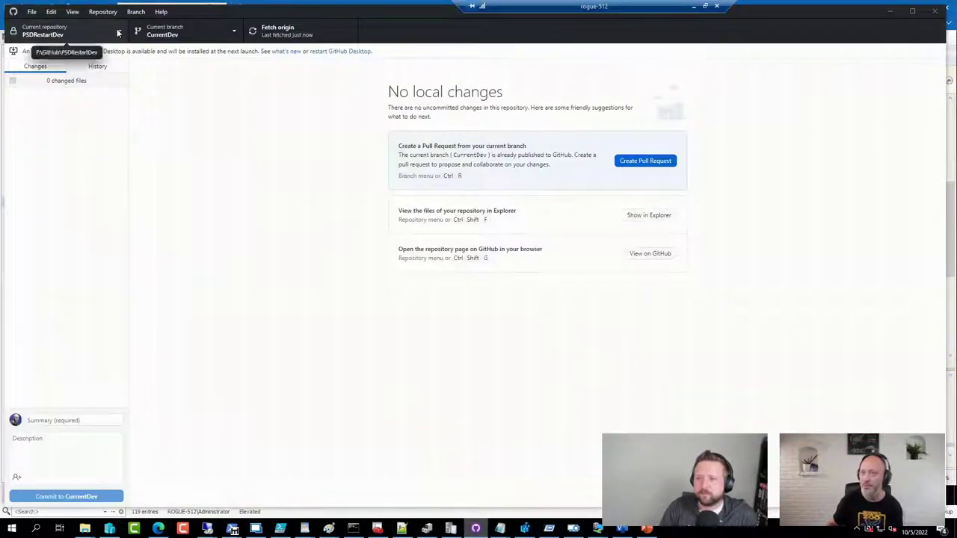
left_click(118, 31)
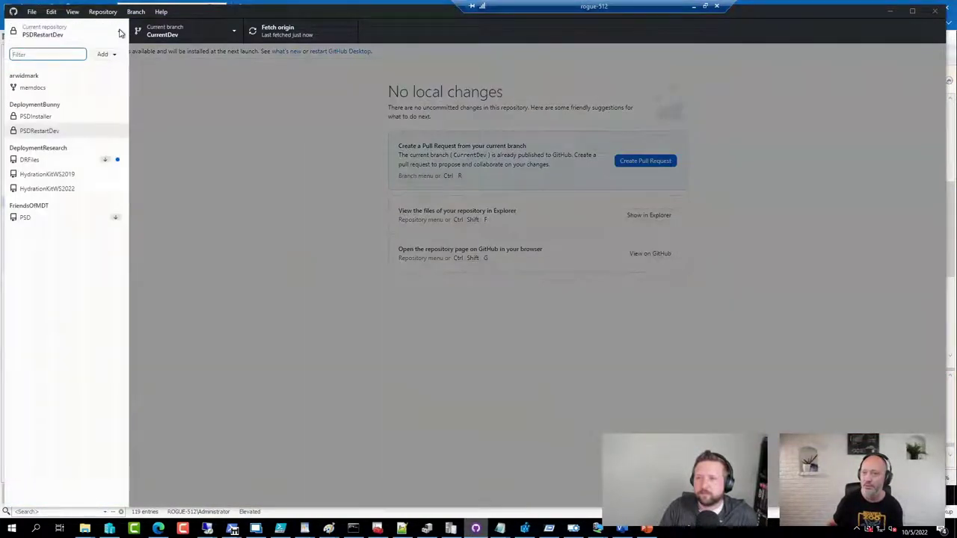
left_click(32, 162)
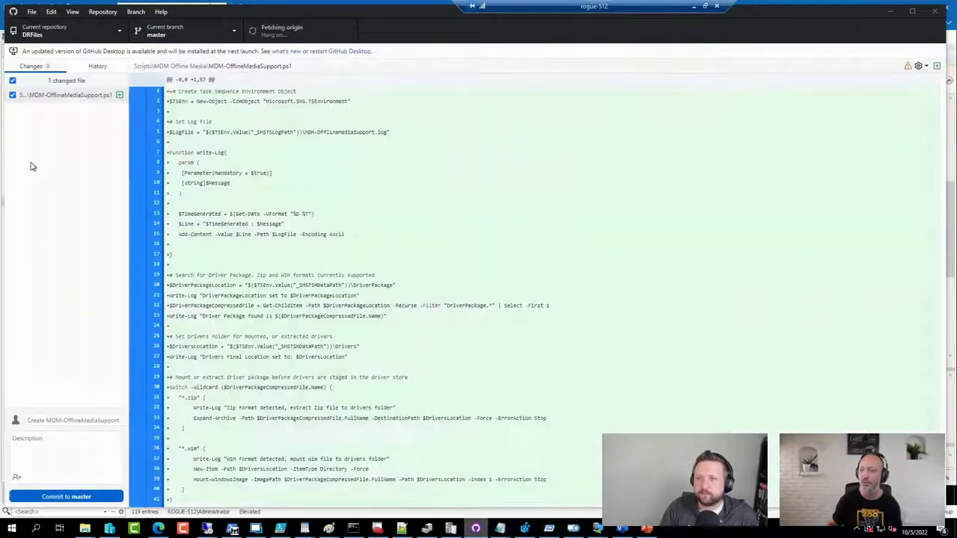
Step: Commit MDM-OfflineMediaSupport.ps1 to master and synchronize the branch with origin by pulling the remote commits and pushing the local ones
left_click(66, 497)
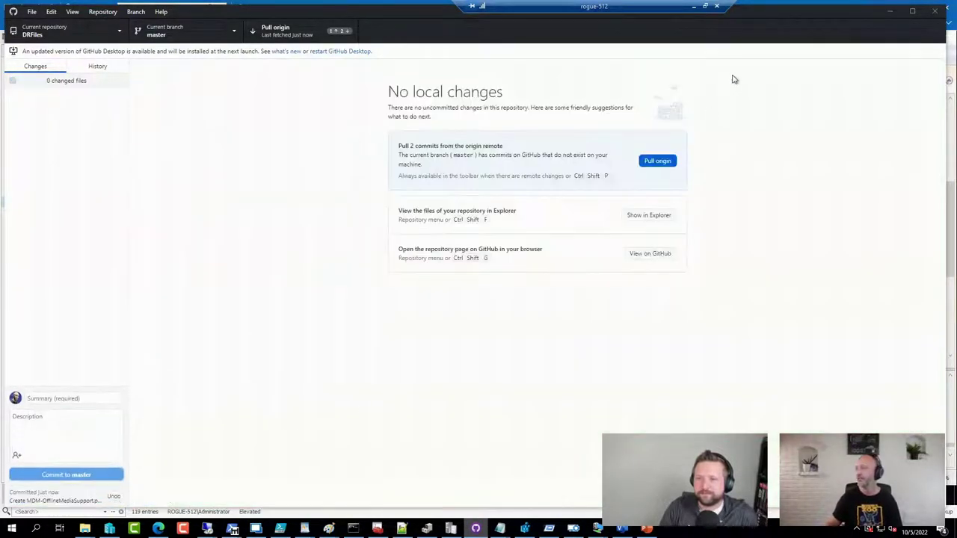
left_click(643, 162)
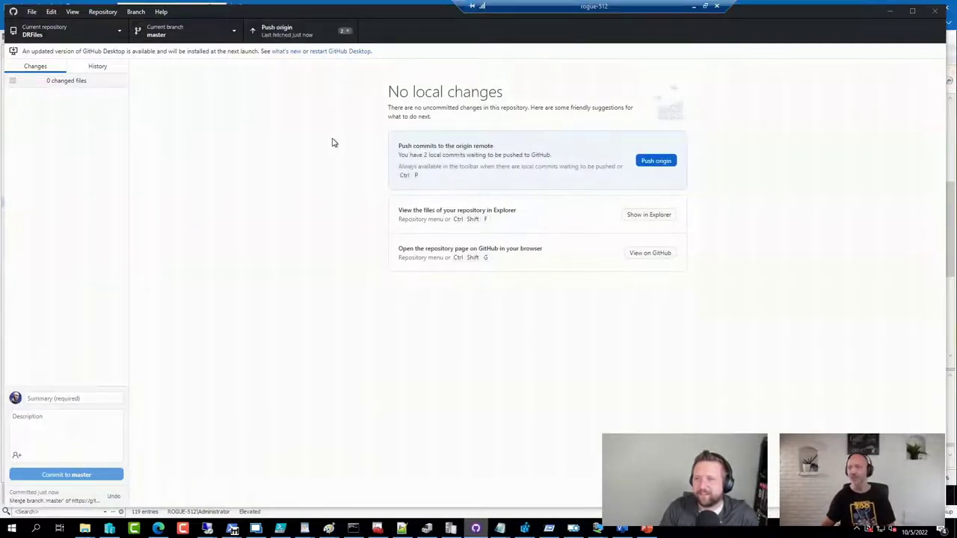
left_click(343, 30)
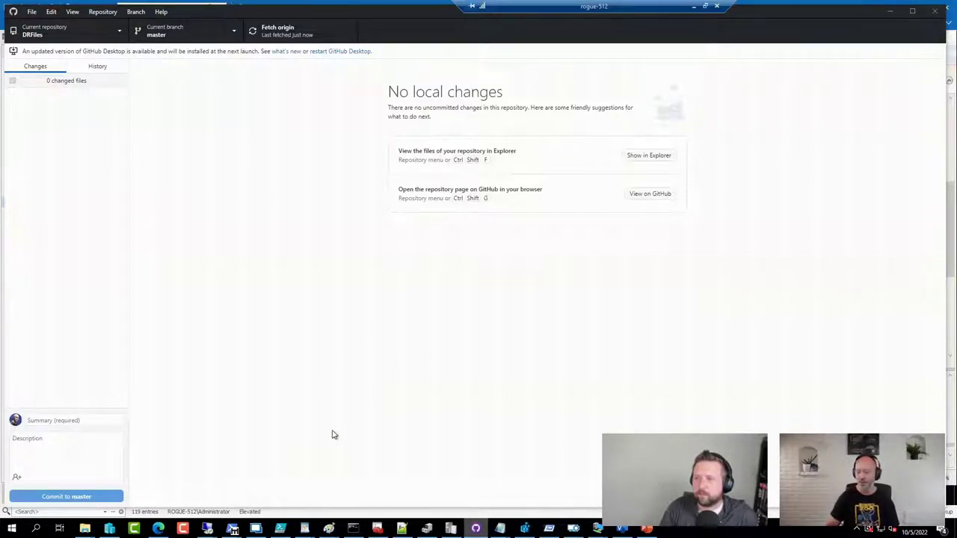
Step: Switch to the Configuration Manager console on CM01 and show the Dell folder of Driver Packages under Packages in the Software Library
left_click(255, 528)
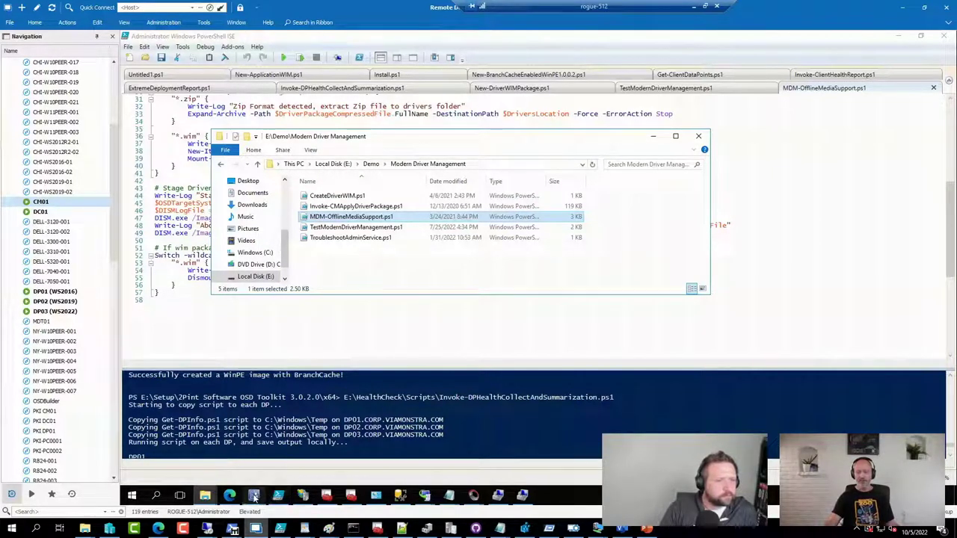
mouse_move(254, 497)
left_click(220, 464)
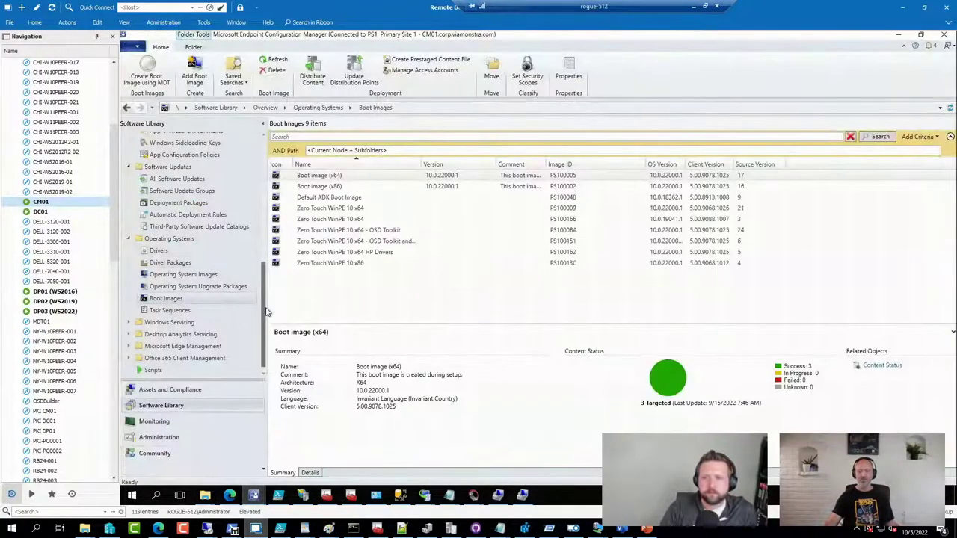
left_click(170, 263)
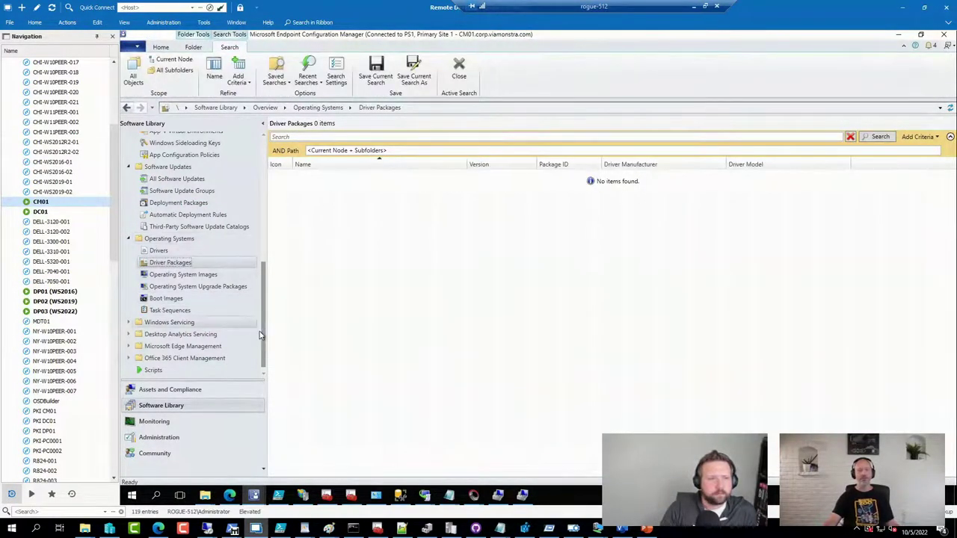
left_click_drag(265, 341, 262, 235)
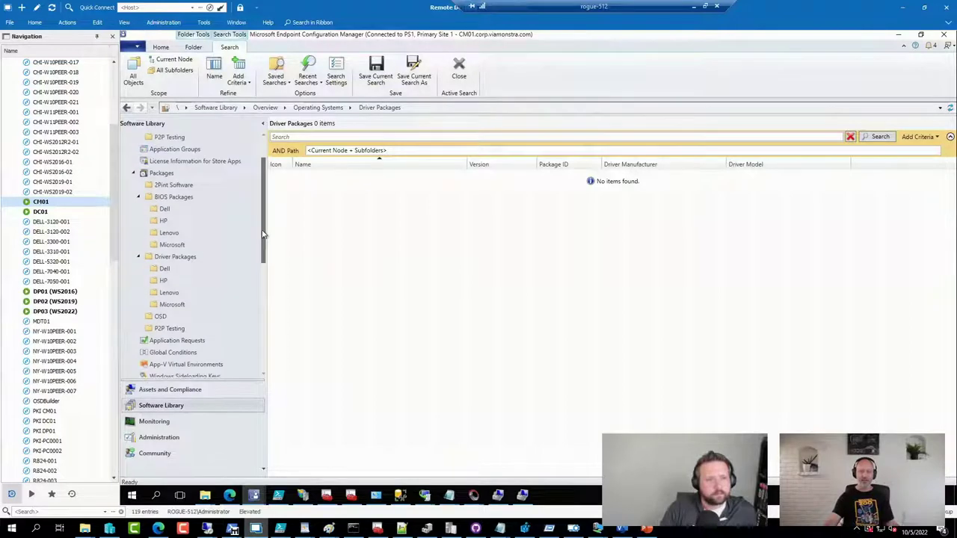
left_click(165, 270)
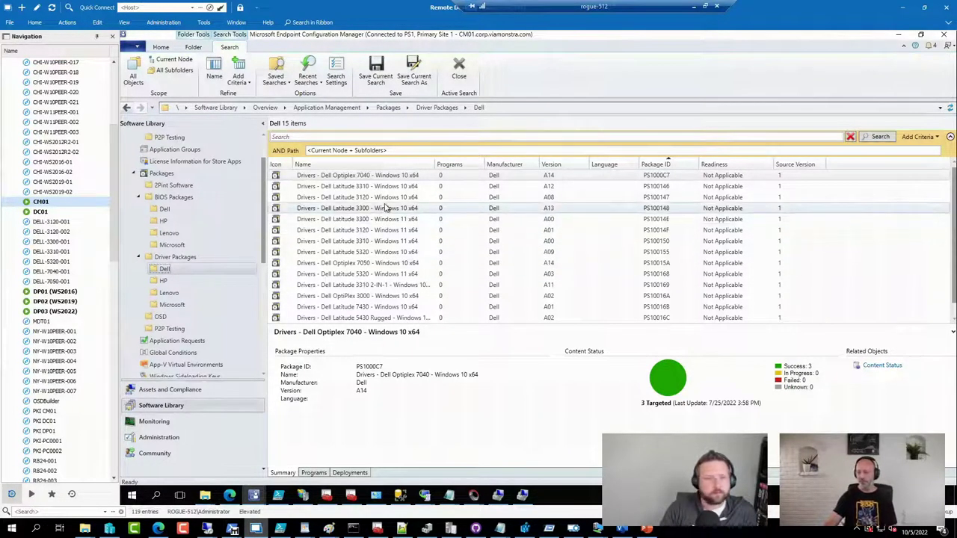
Step: View the data source of the Drivers - Dell Latitude 5320 - Windows 10 x64 package and open its StandardPkg source folder in File Explorer
right_click(381, 256)
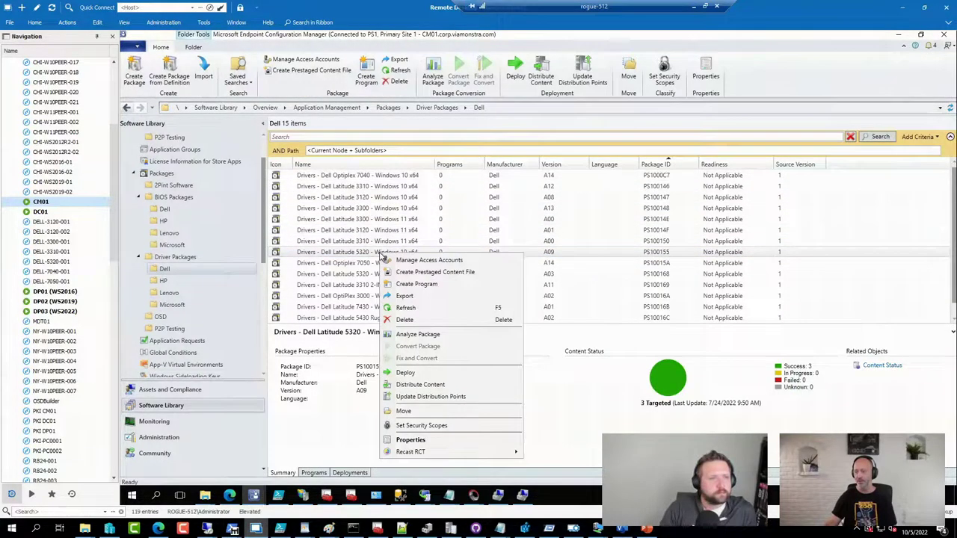
left_click(417, 442)
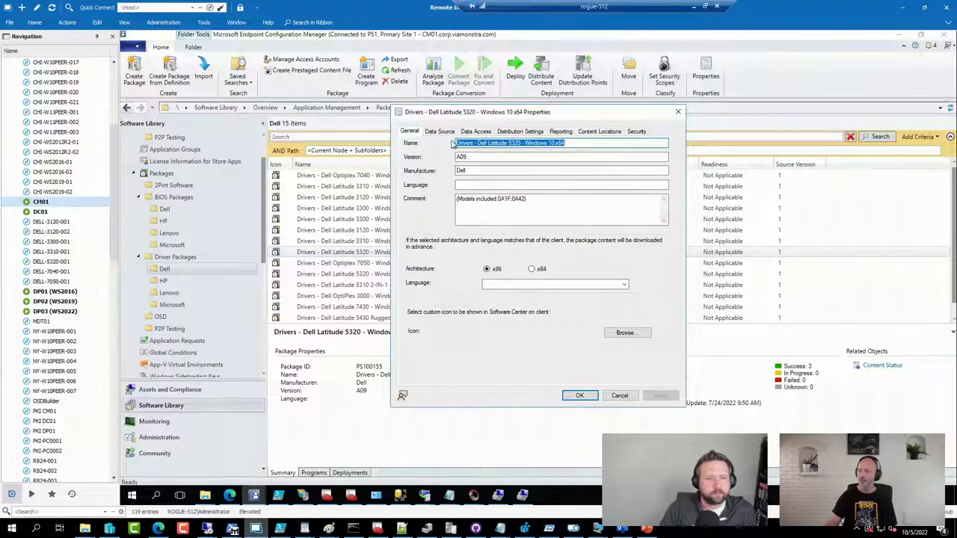
left_click(440, 132)
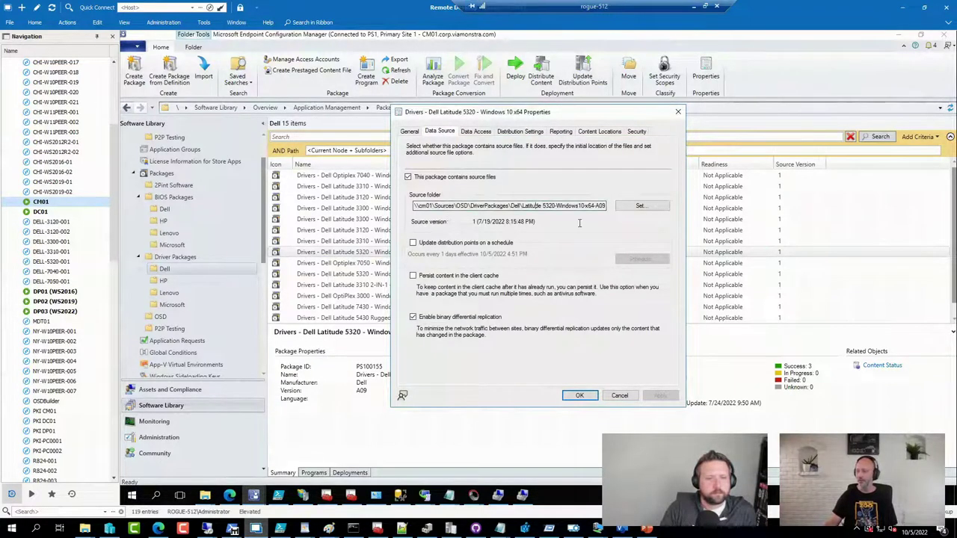
key("ctrl+a")
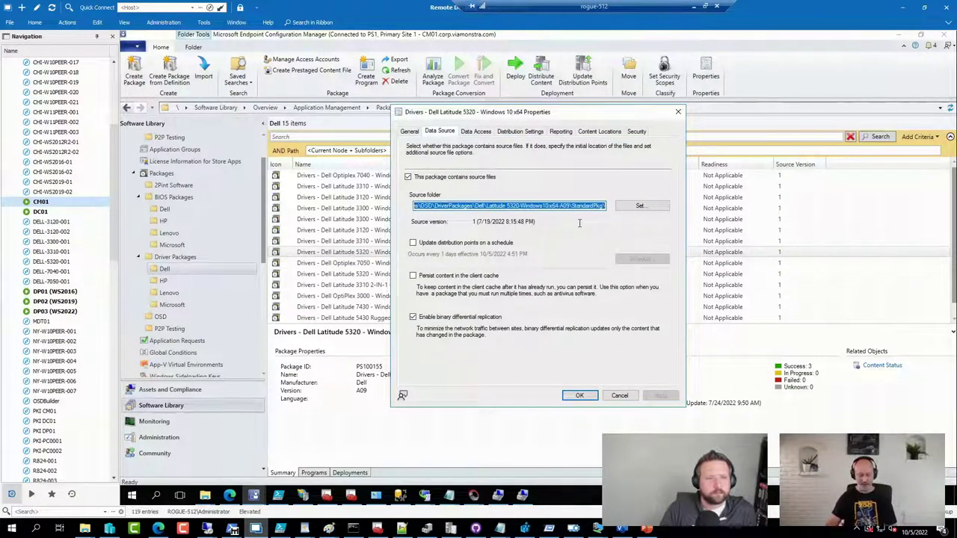
key("super+r")
type("\\\\CM01\\Sources\\OSD\\DriverPackages\\Dell\\Latitude 5320-Windows10-x64-A09\\StandardPkg")
key("Return")
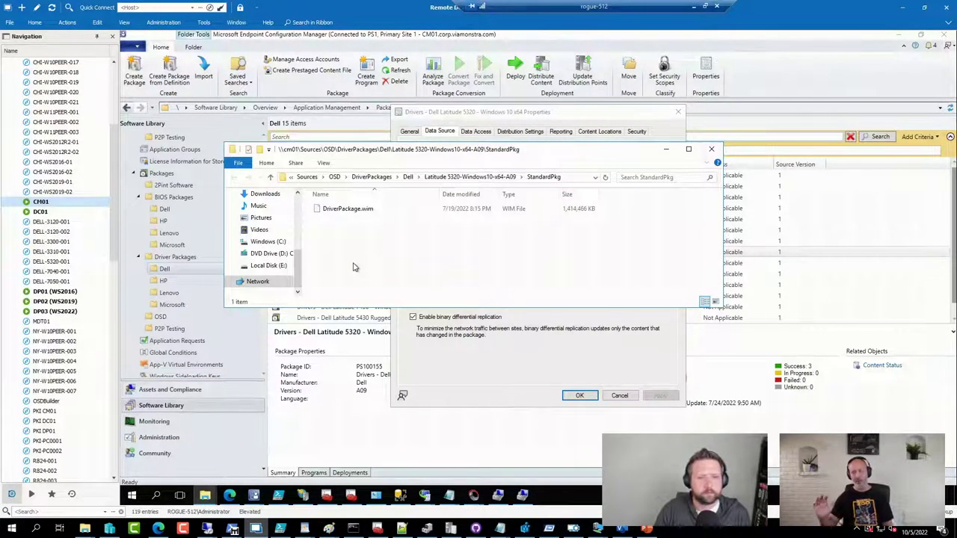
Step: Examine DriverPackage.wim in 7-Zip down to its Windows10-A09\5320\Win10\x64 driver folders, then close the archive, source folder and package properties
right_click(360, 209)
mouse_move(501, 226)
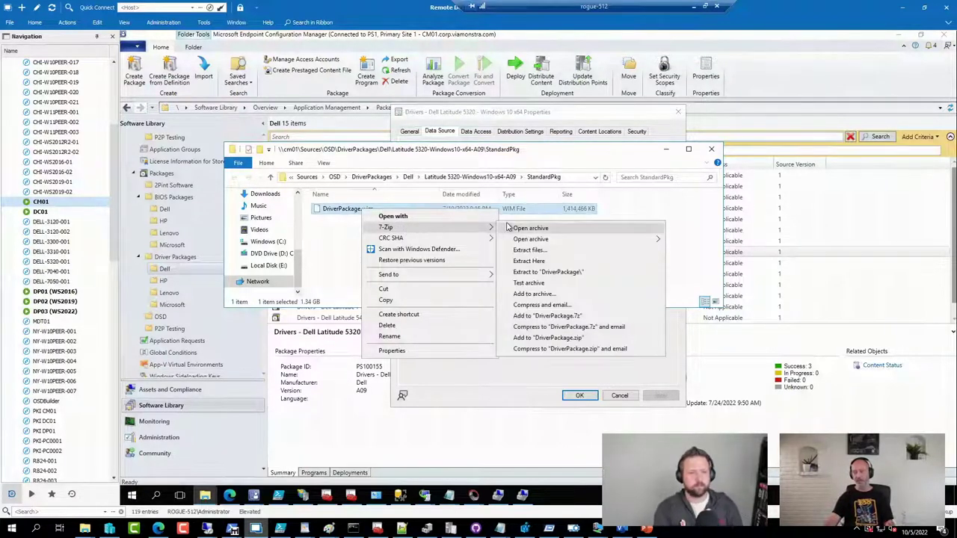
left_click(530, 228)
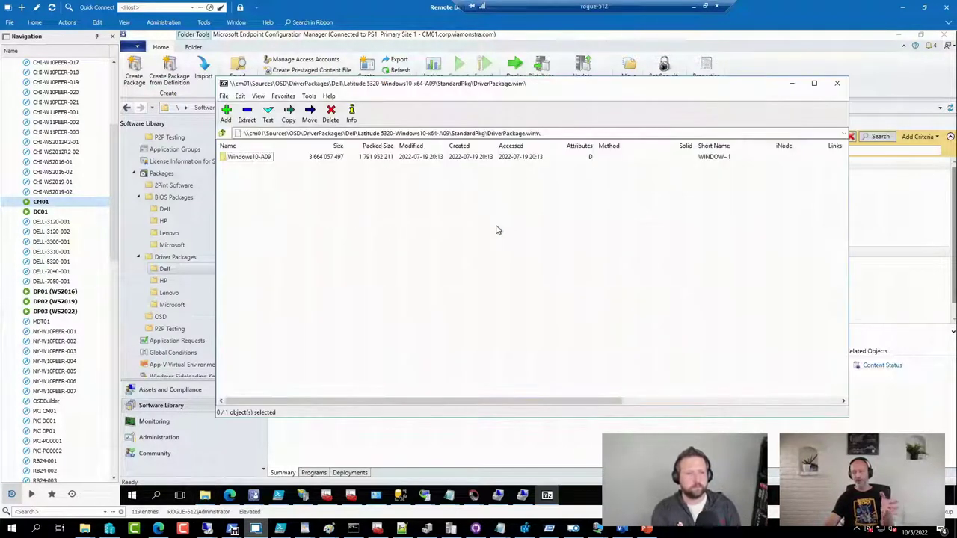
double_click(251, 159)
double_click(246, 158)
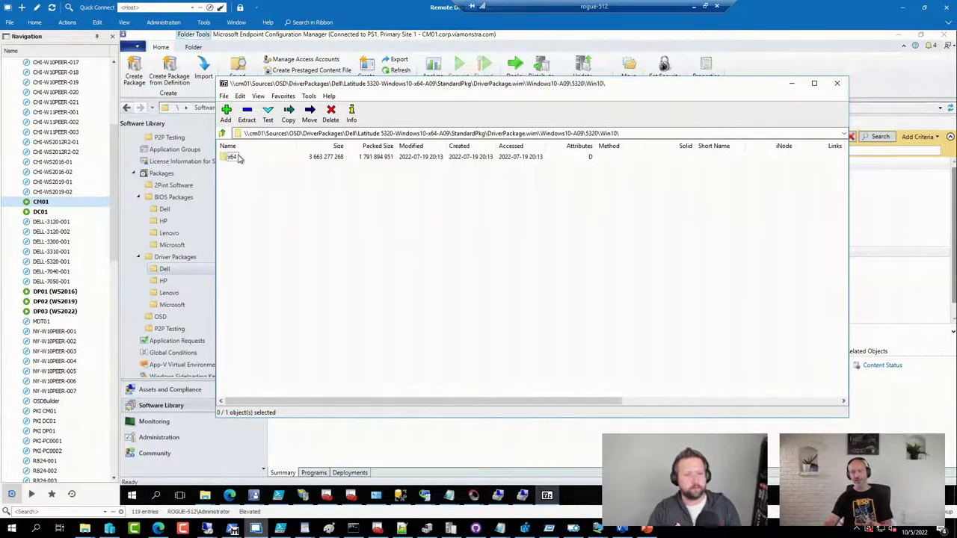
double_click(238, 158)
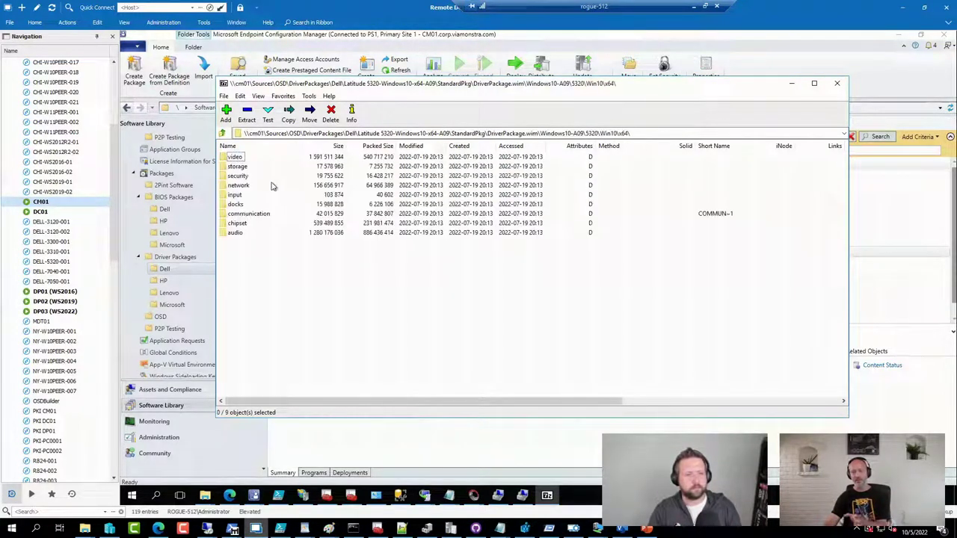
left_click(837, 84)
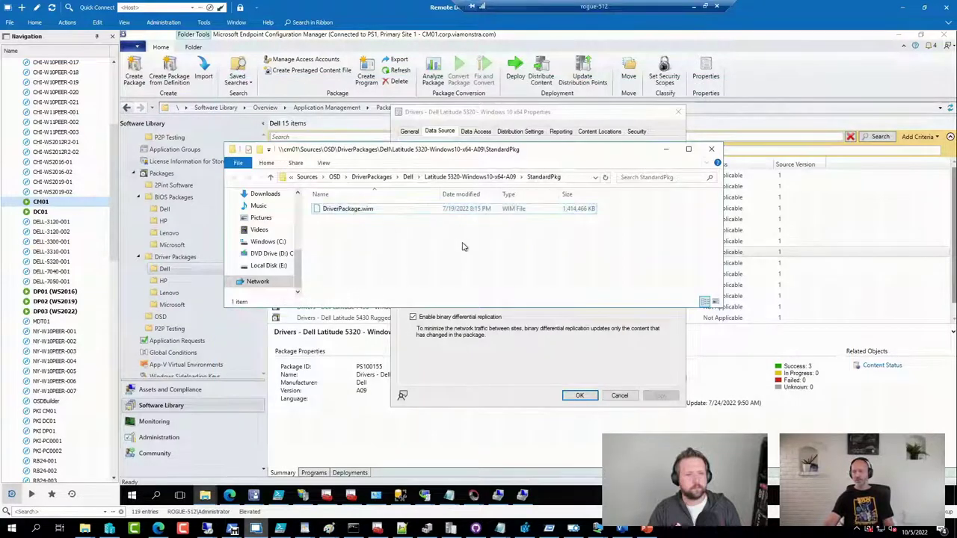
left_click(711, 149)
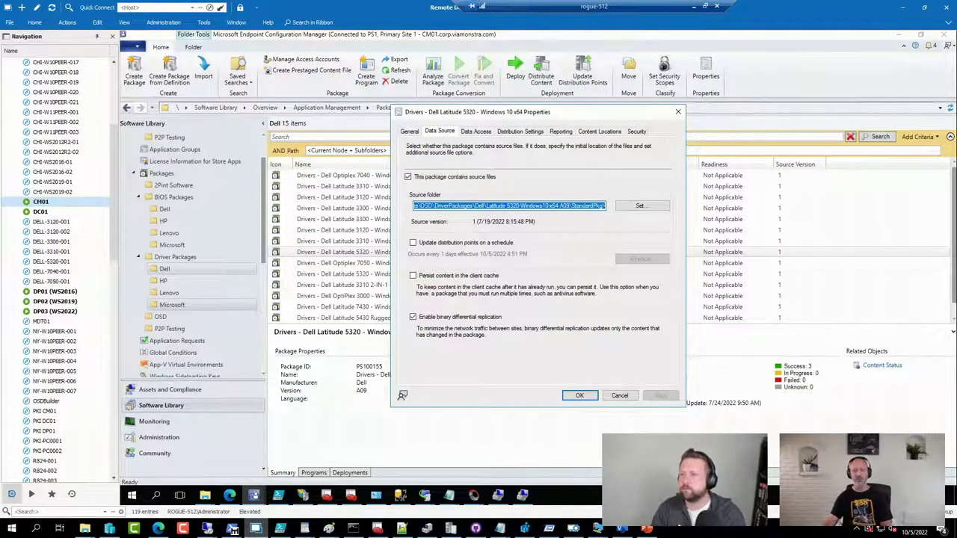
left_click(168, 275)
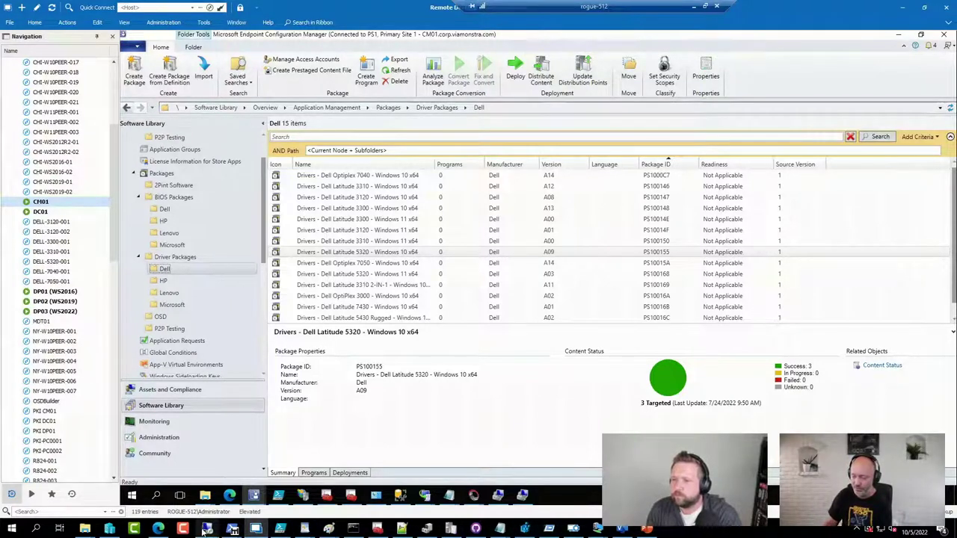
Step: Switch to the 192.168.0.4 remote session, review the virtual machines in Hyper-V Manager on ROGUE-001, and return to the CM01 console
mouse_move(206, 531)
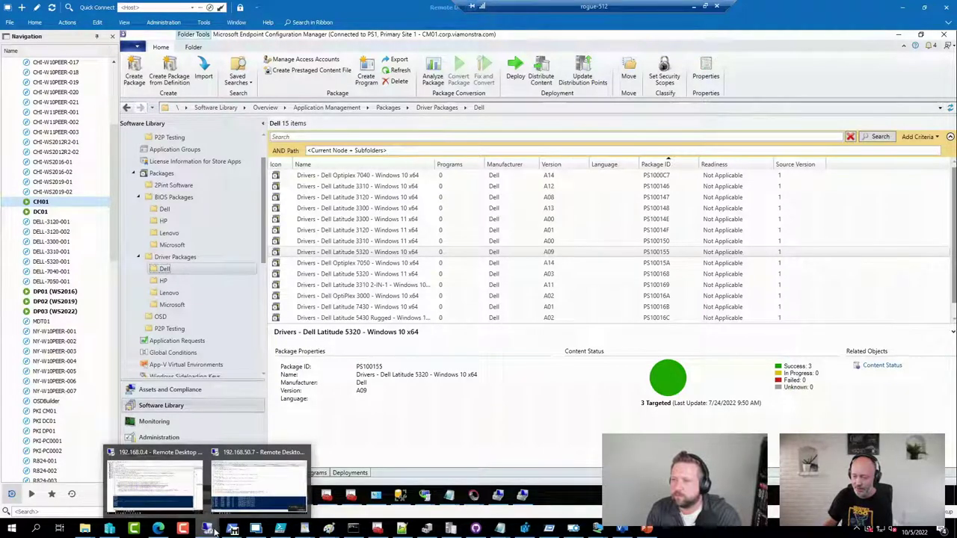
left_click(161, 456)
key("alt+Tab")
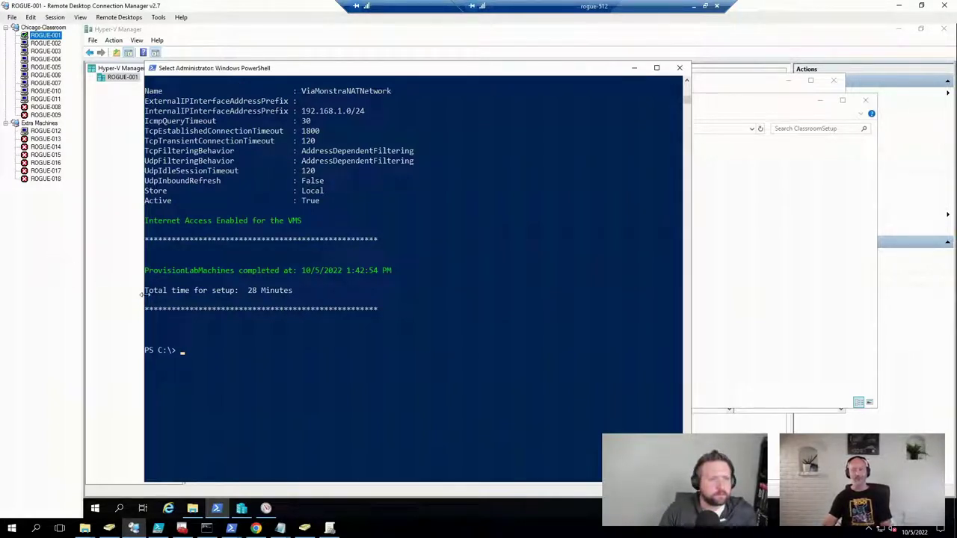
left_click(139, 167)
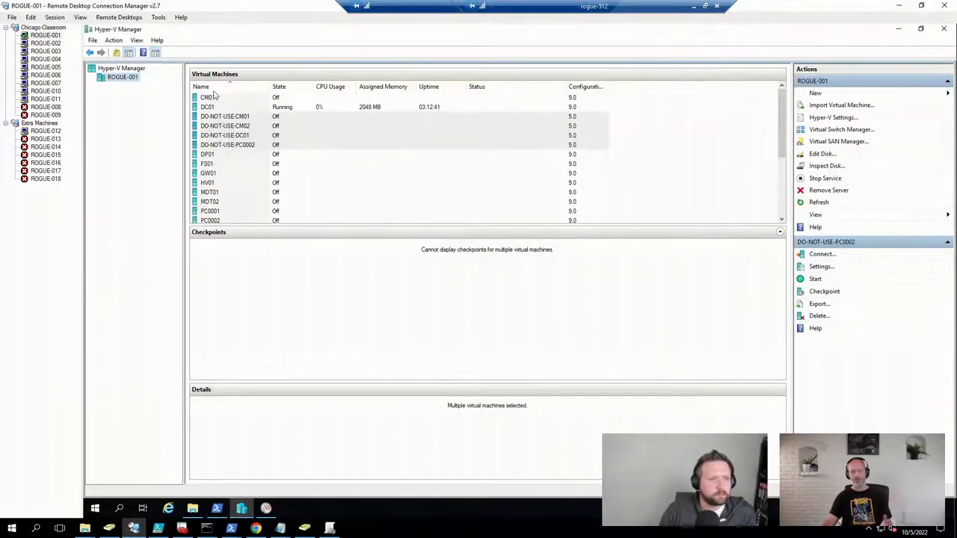
scroll(220, 187, "down", 3)
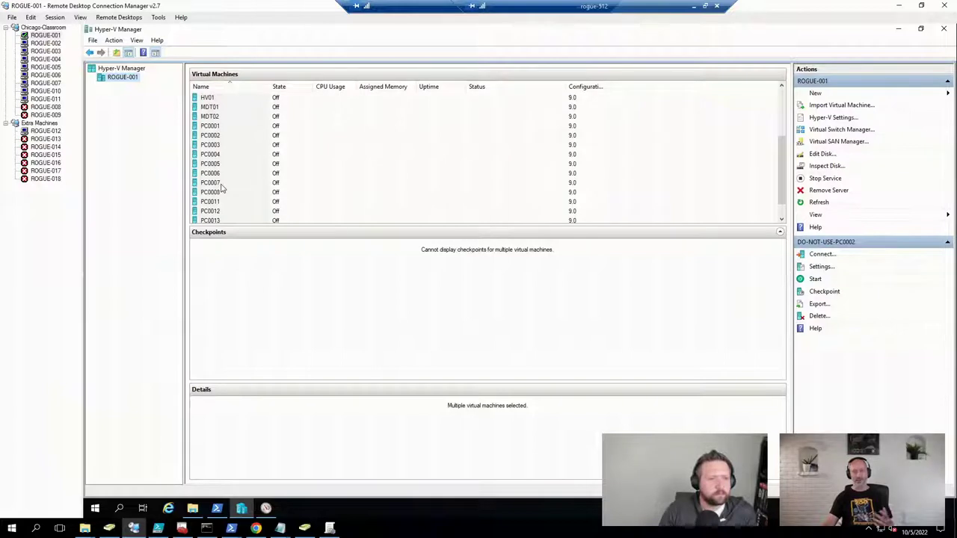
scroll(221, 188, "down", 1)
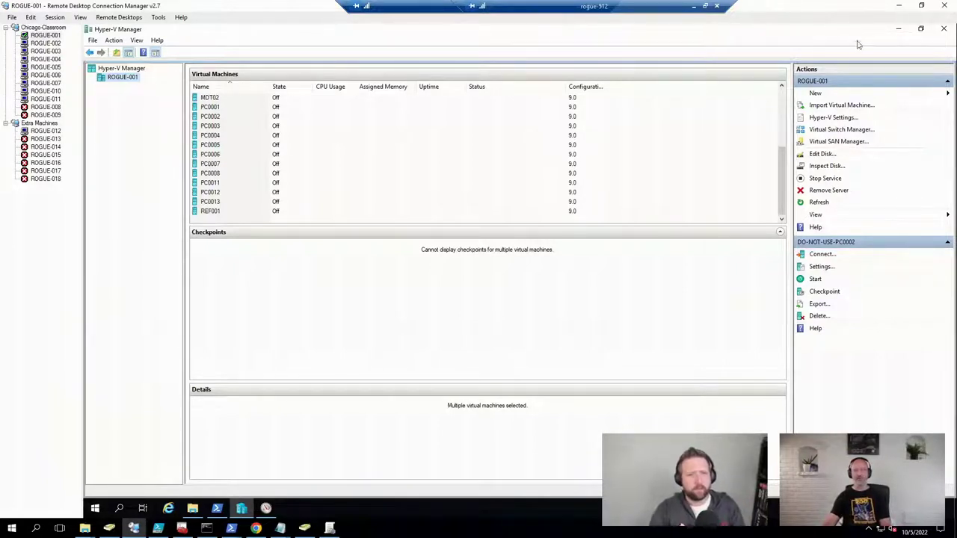
left_click(899, 8)
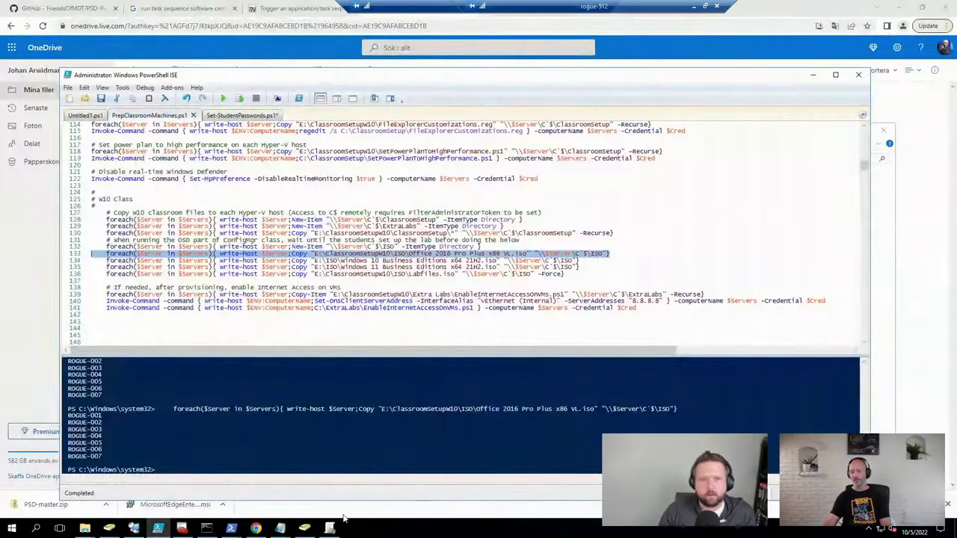
left_click(85, 531)
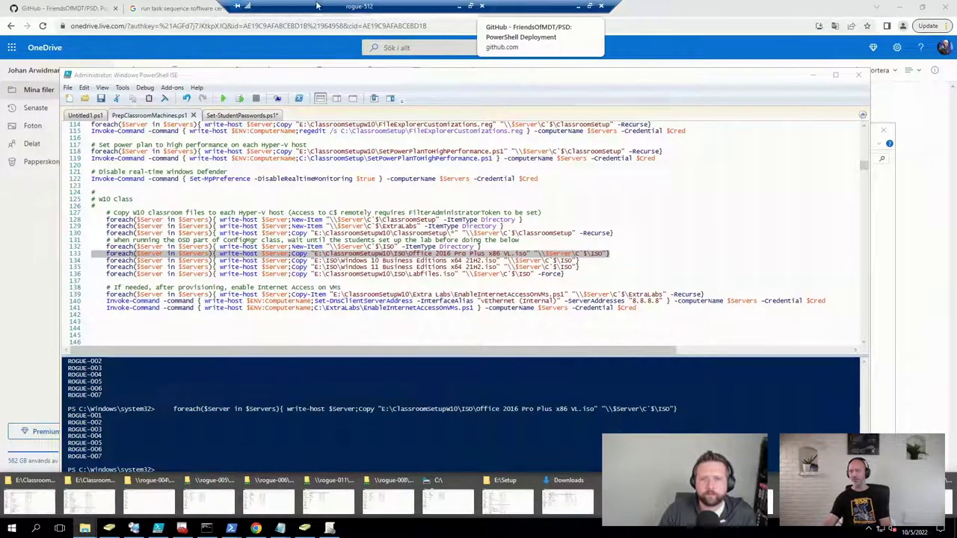
left_click(579, 6)
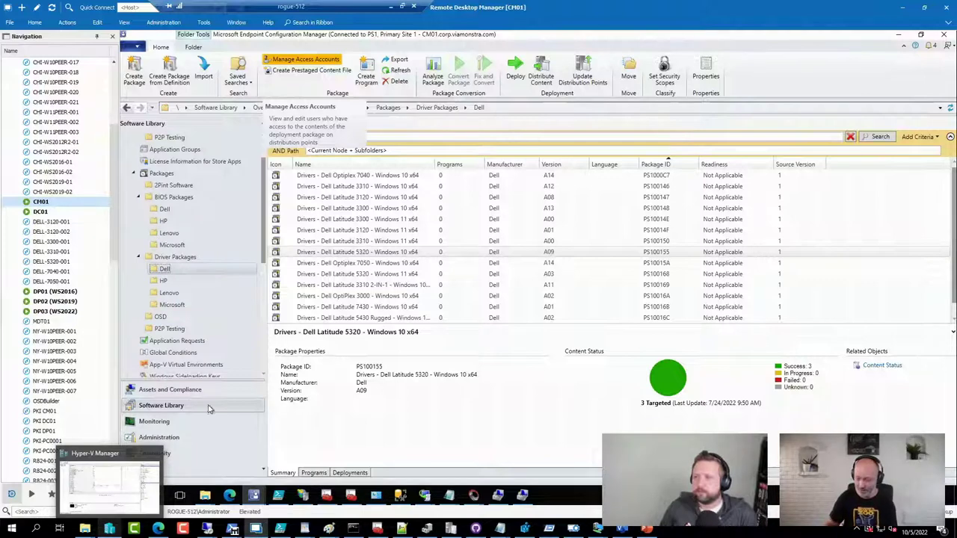
Step: Switch to Microsoft Edge and open the Intel NUC Product Overview page at intel.com/nuc
left_click(158, 529)
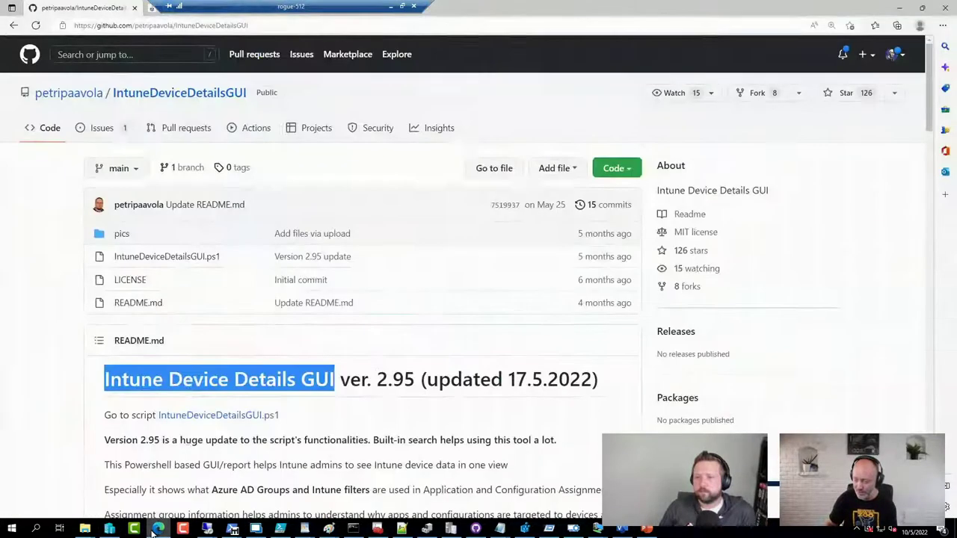
left_click(247, 26)
type("intel")
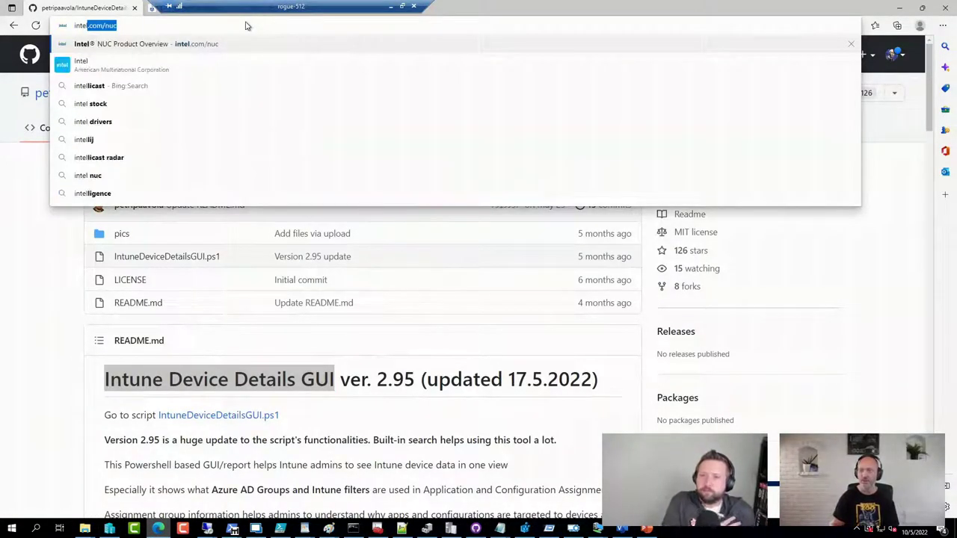
key("Return")
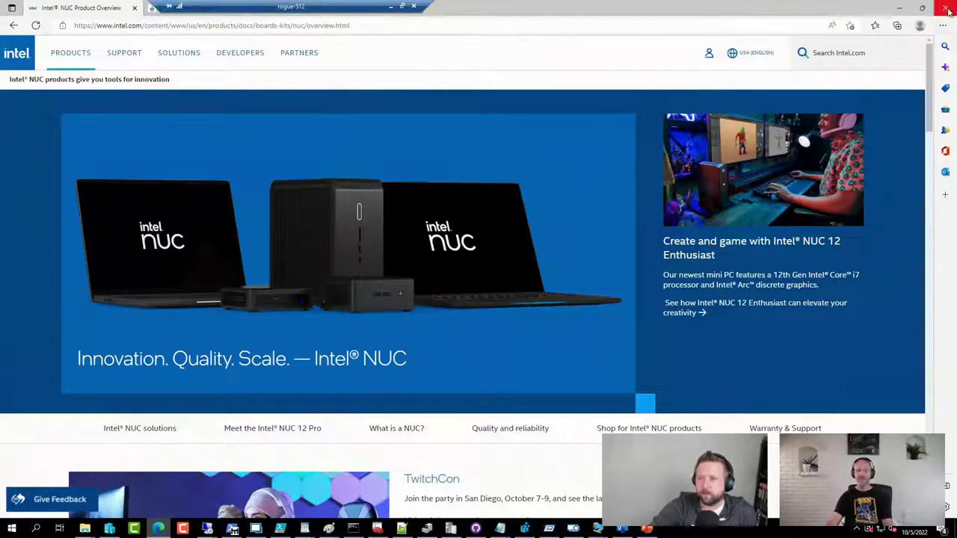
Step: Open The Deployment Bunny blog at deploymentbunny.com
left_click(391, 22)
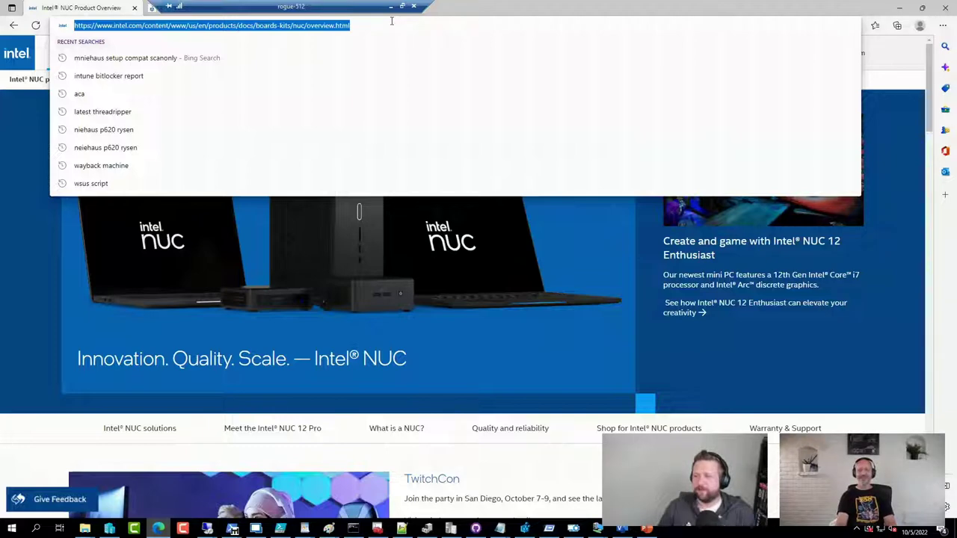
type("de")
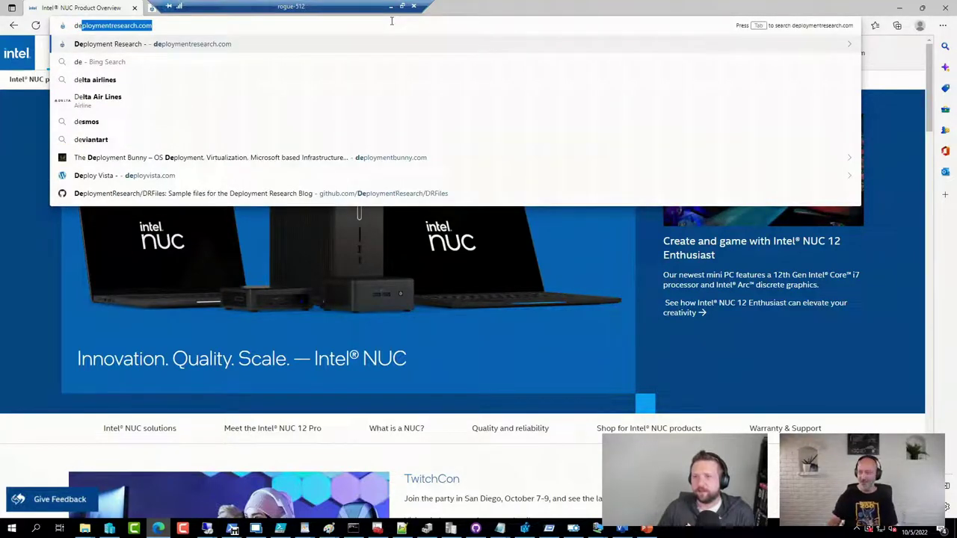
left_click(378, 159)
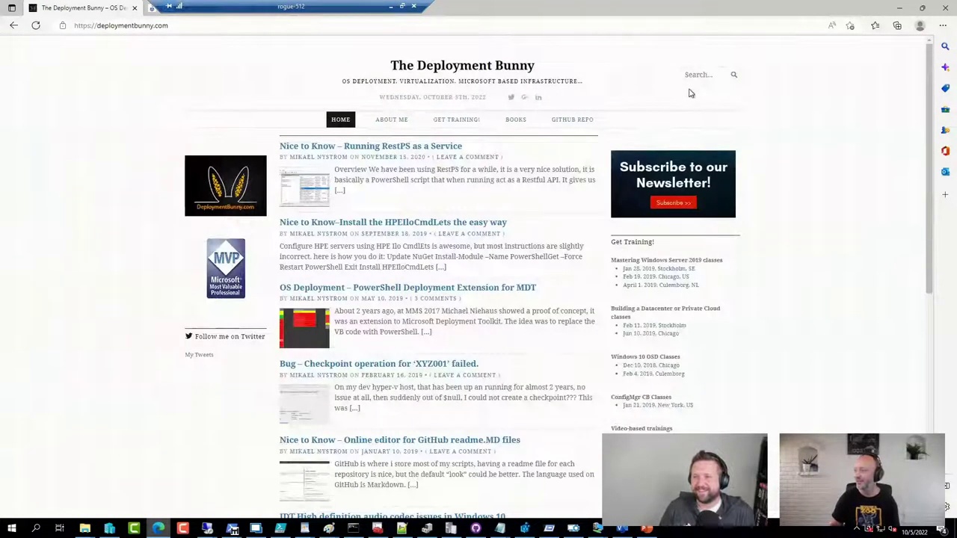
Step: Search the blog for "pelican" and open the article on the portable datacenter in a Pelican case
left_click(700, 76)
type("pelican")
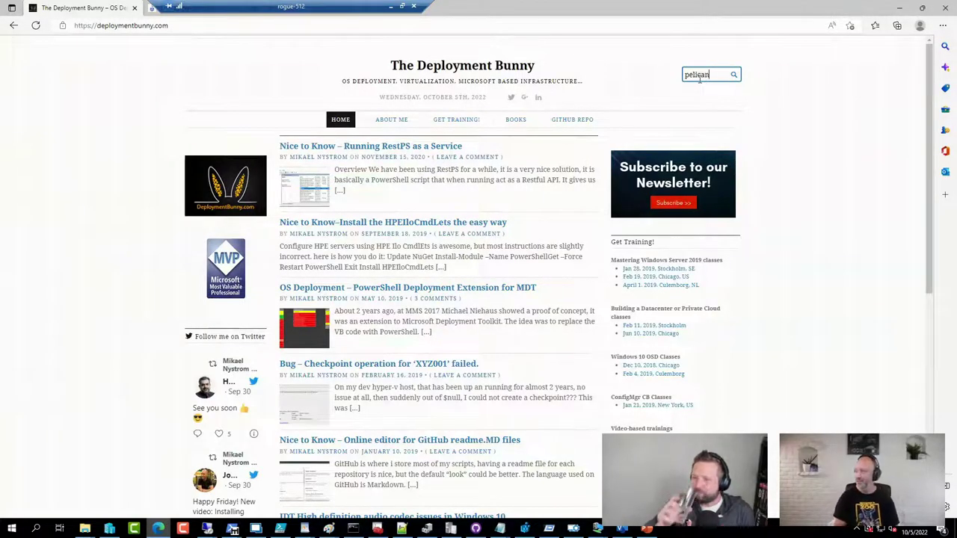
key("Return")
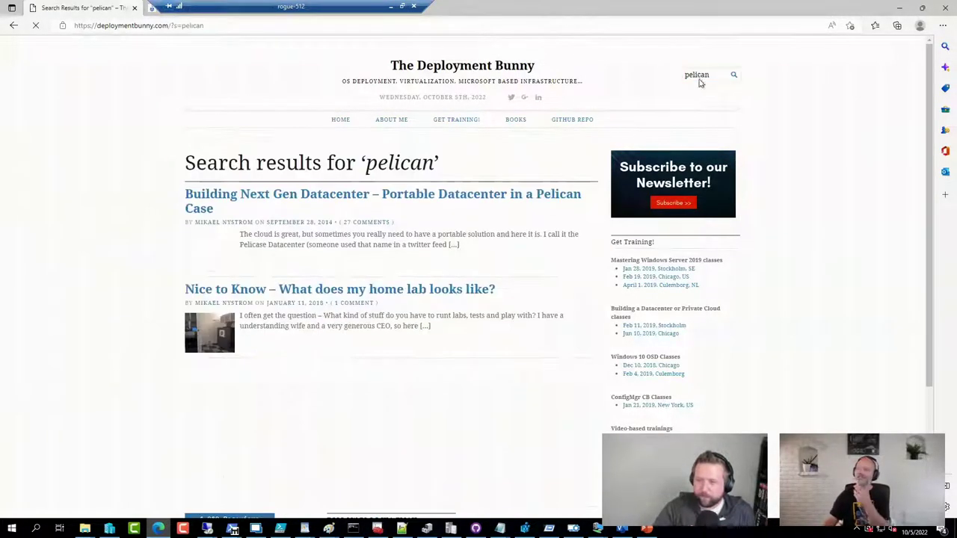
left_click(329, 196)
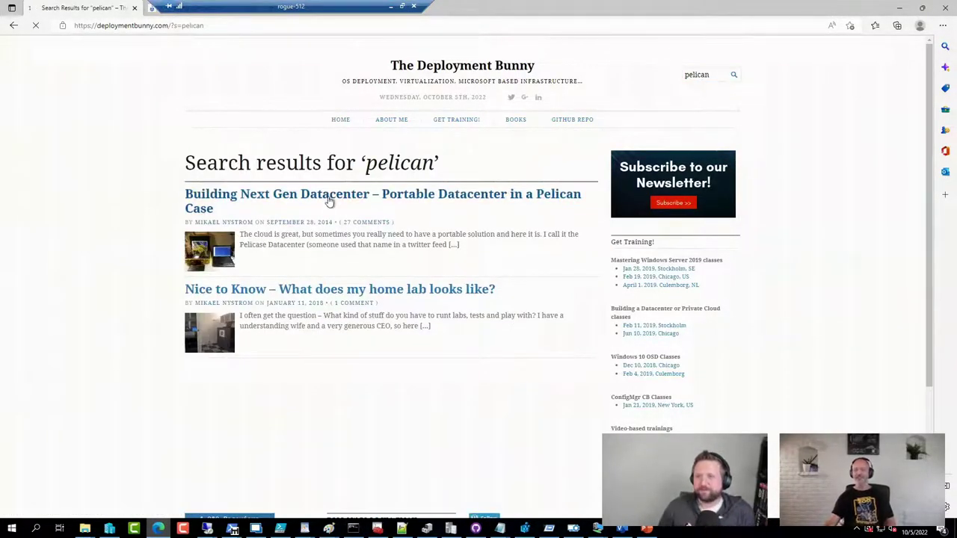
Step: Examine the Pelican case datacenter article, including its setup pictures, title and web address
scroll(376, 216, "down", 4)
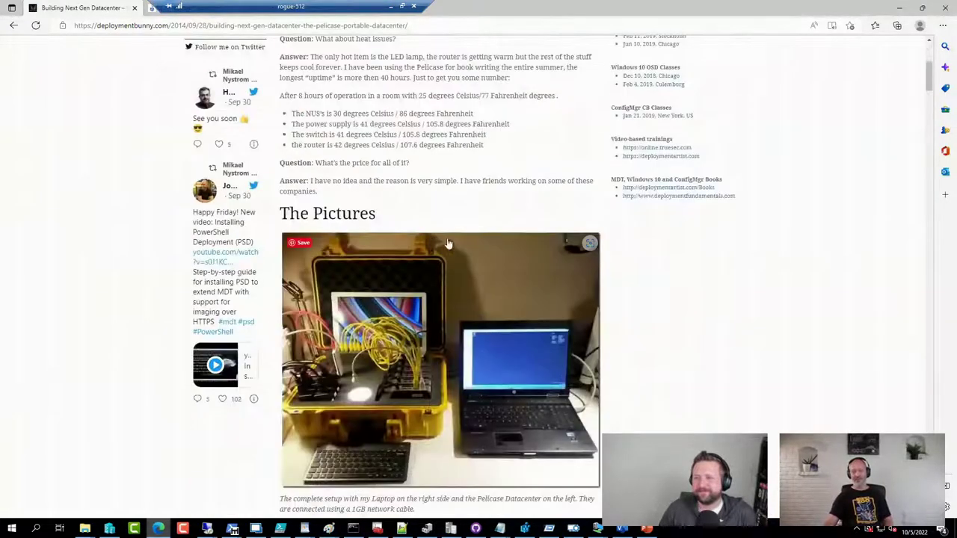
scroll(526, 246, "down", 2)
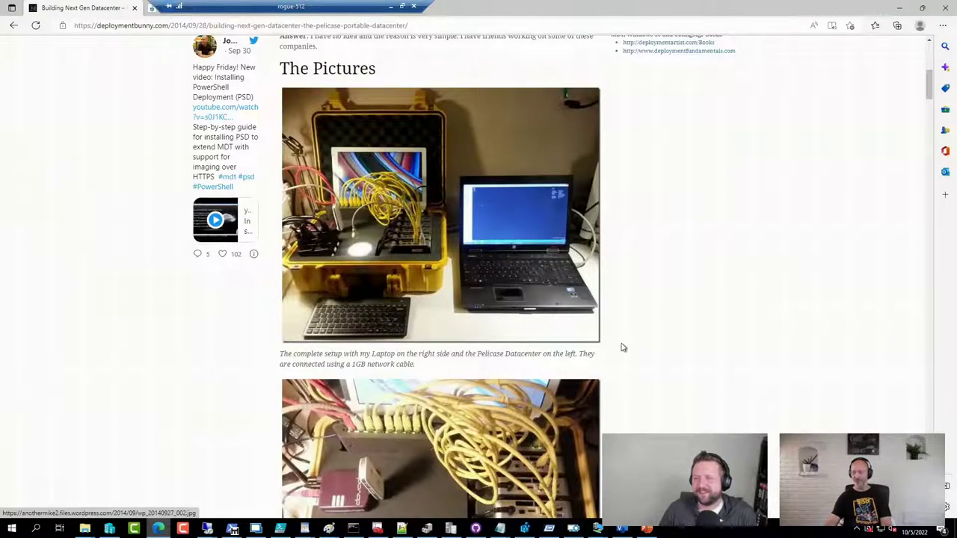
scroll(621, 348, "down", 2)
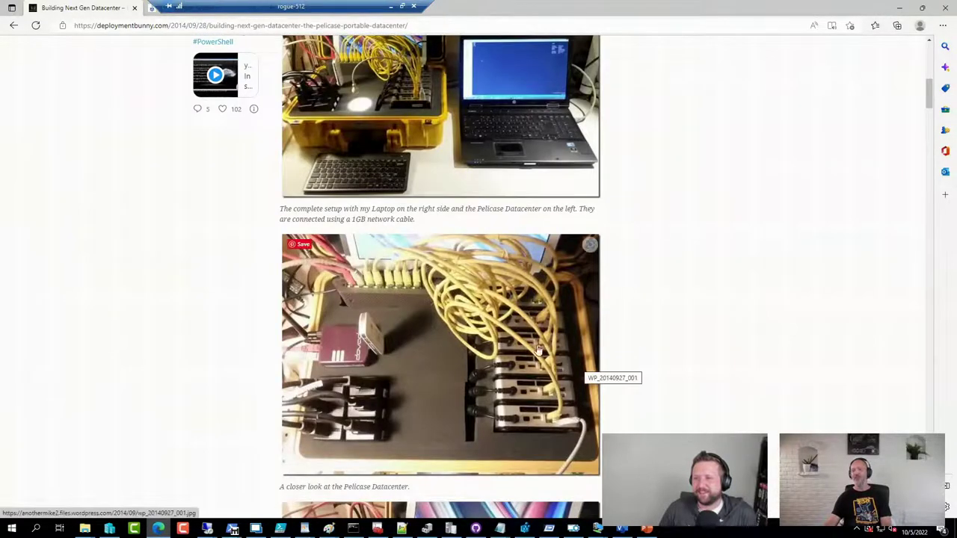
scroll(374, 149, "up", 1)
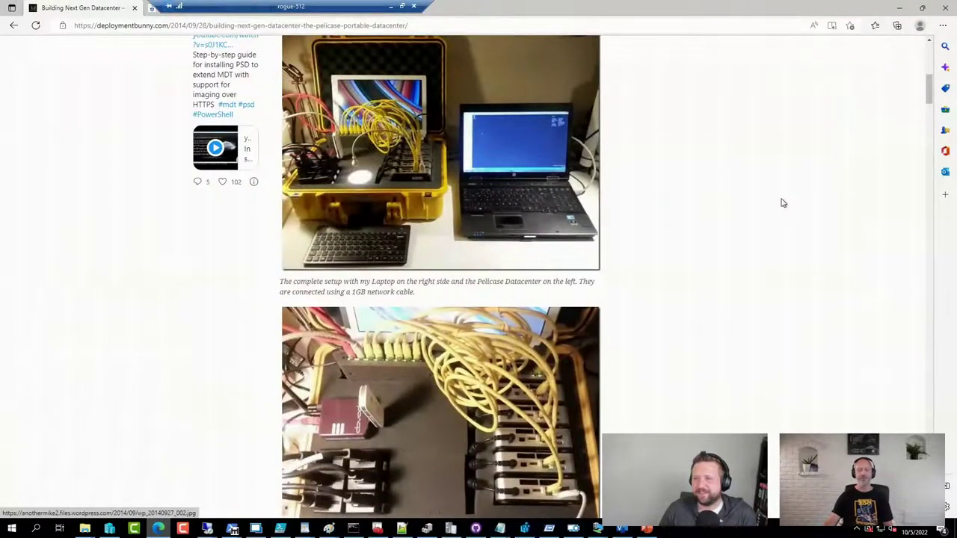
scroll(770, 213, "up", 1)
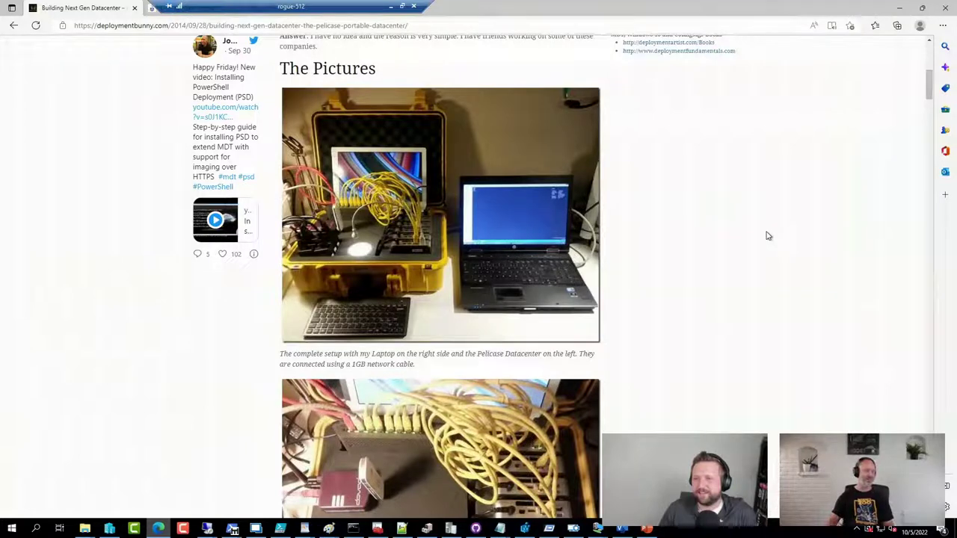
scroll(741, 173, "up", 6)
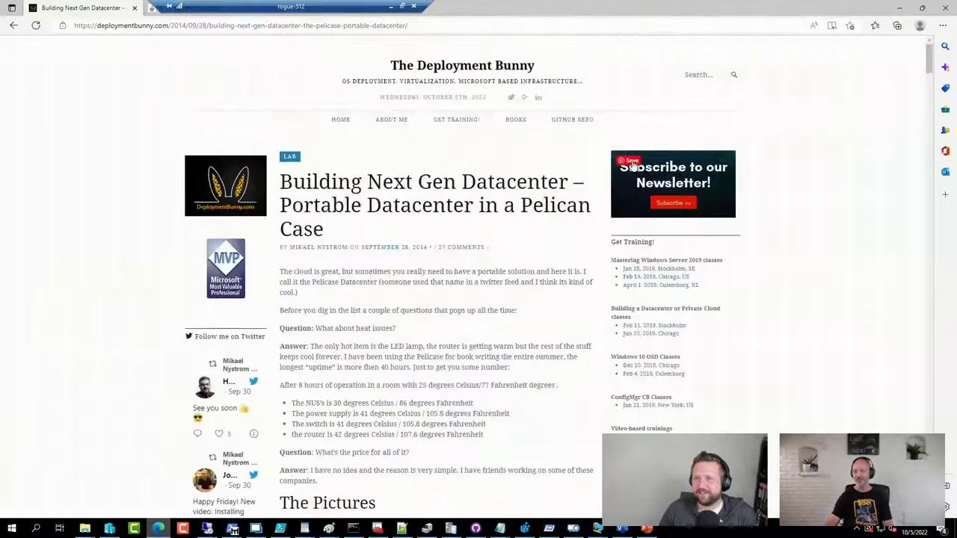
left_click_drag(324, 229, 283, 183)
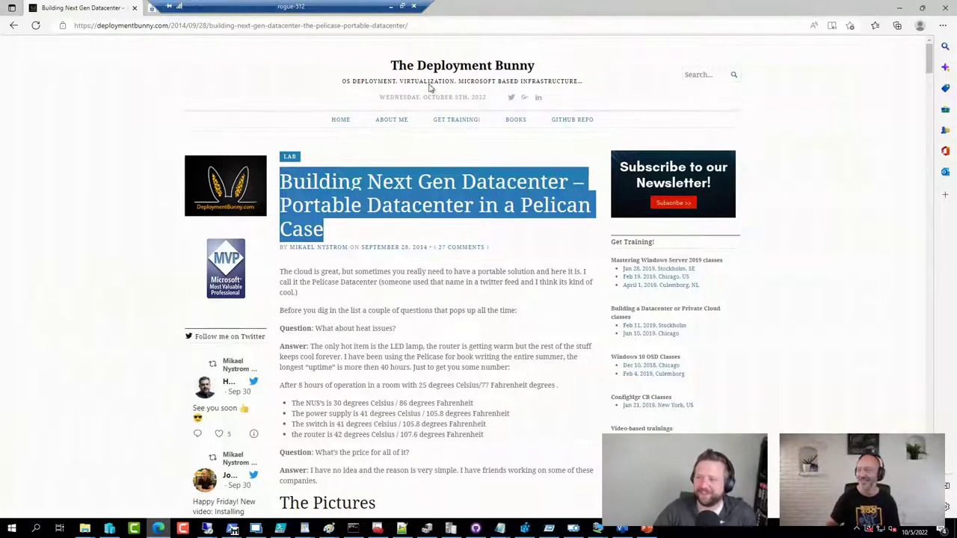
left_click(459, 25)
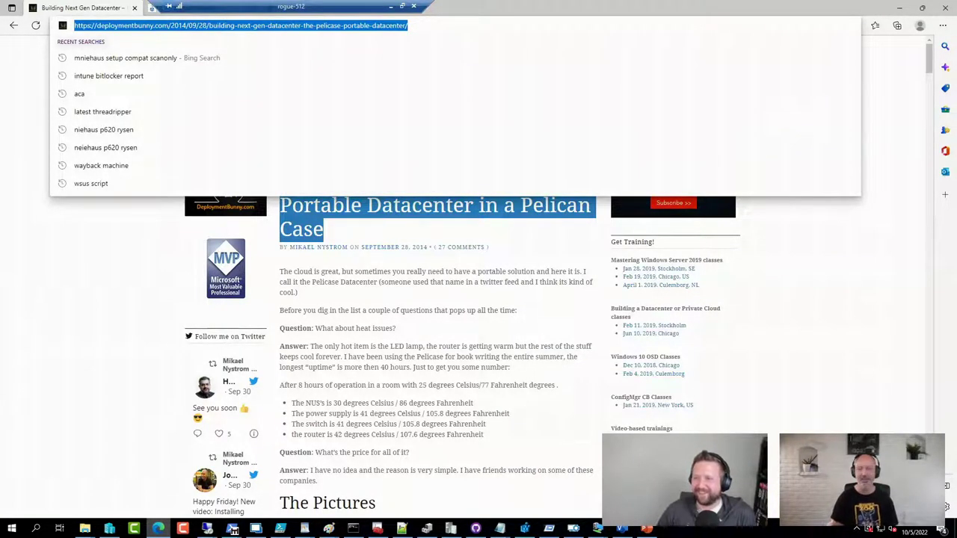
left_click(392, 366)
scroll(391, 369, "down", 4)
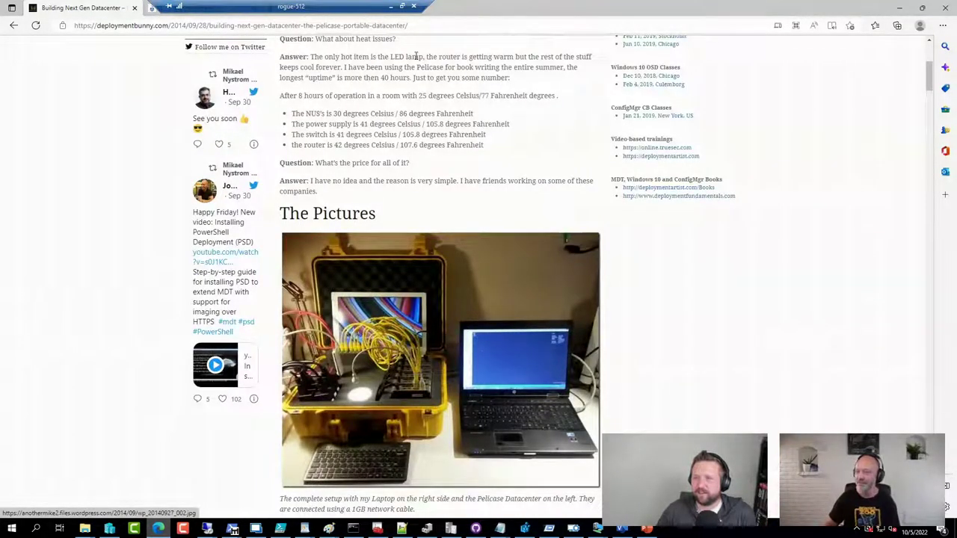
Step: Open the ViaMonstra Online Academy site at academy.viamonstra.com
left_click(480, 27)
key("ctrl+a")
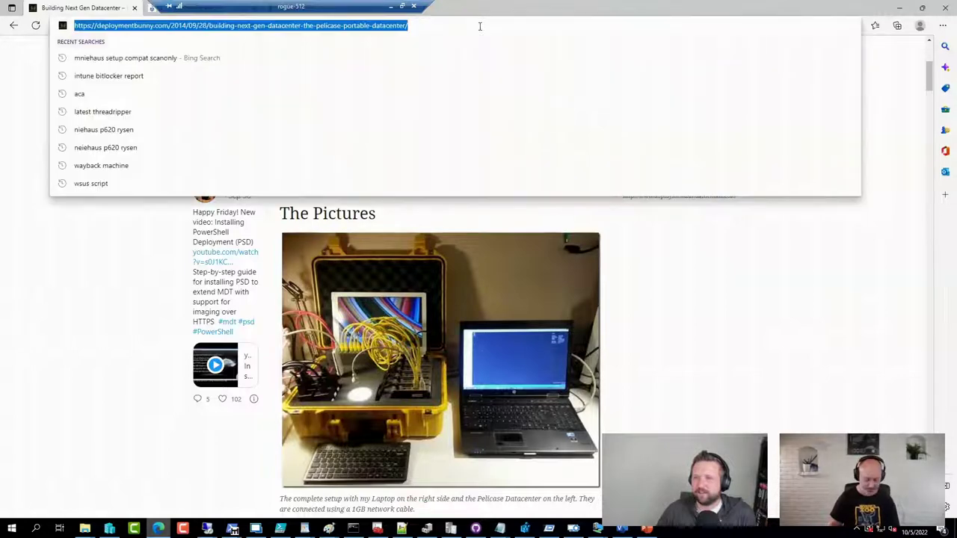
type("aca")
key("Return")
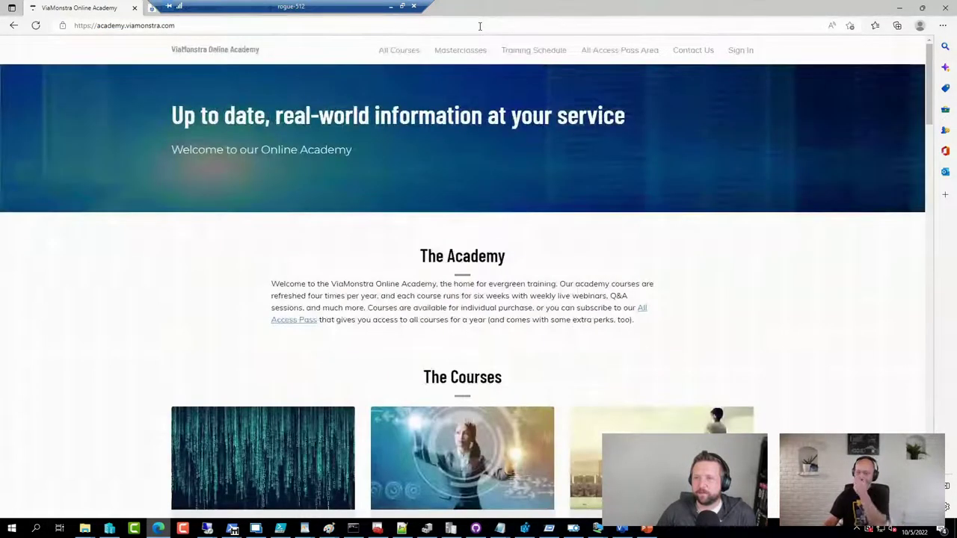
Step: Find the free mini course Building the Perfect Lab for ConfigMgr, MDT, and Intune among the courses and open its page
scroll(661, 232, "down", 3)
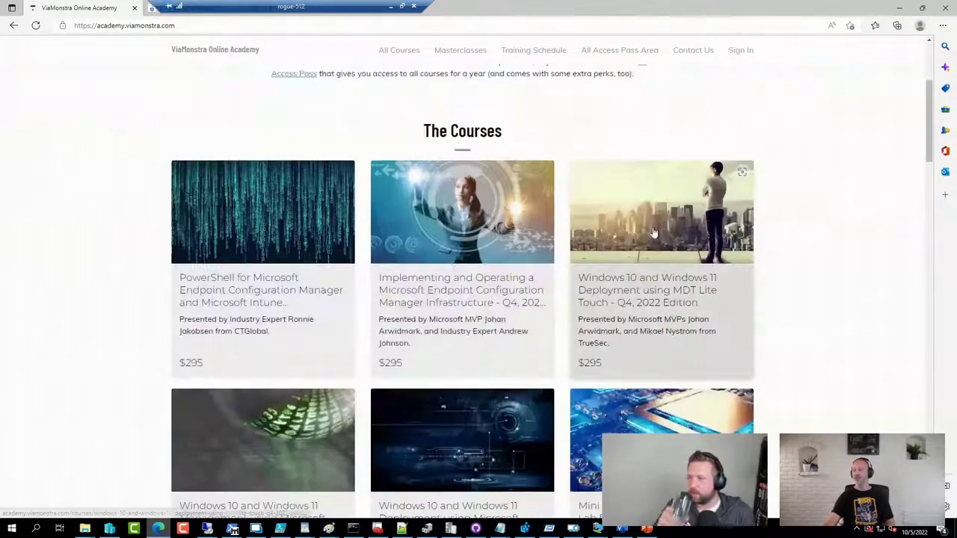
scroll(669, 239, "down", 3)
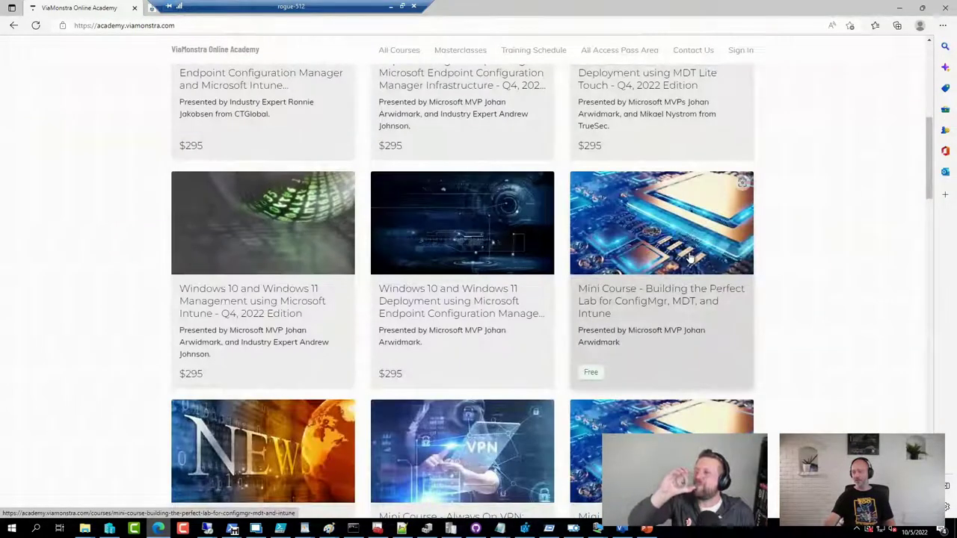
scroll(688, 255, "down", 1)
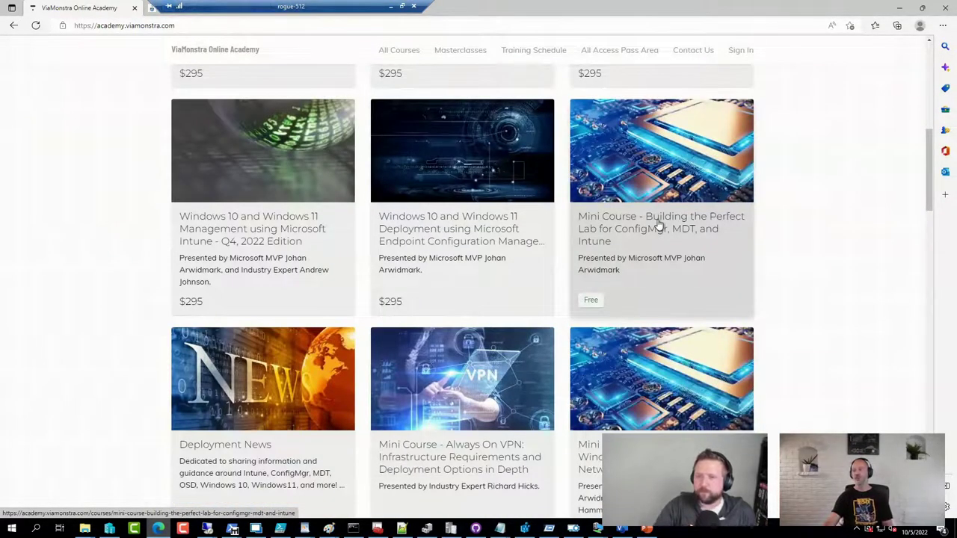
left_click(659, 224)
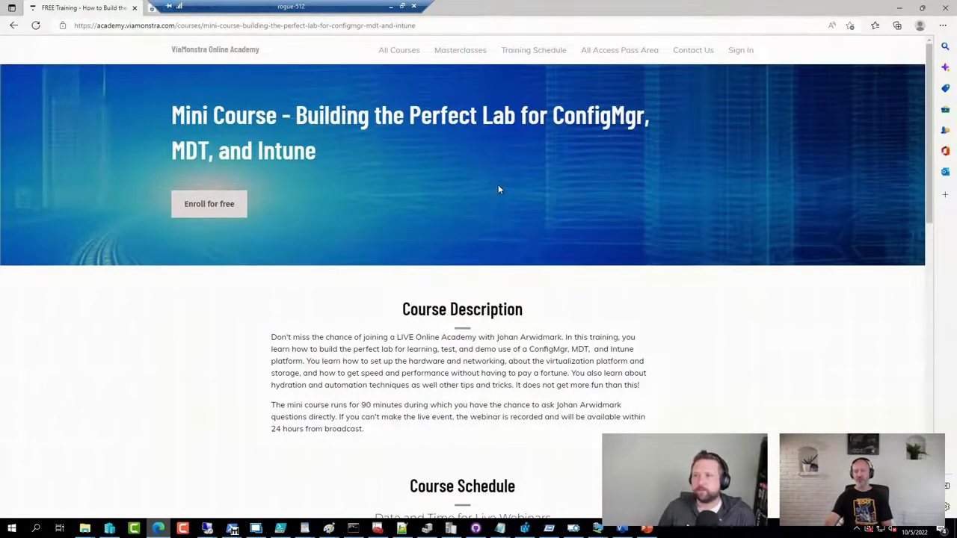
Step: Mark the Module 1 topic list in the course outline with a red rectangle and an arrow at Selecting Hardware, then clear the annotations
scroll(498, 185, "down", 3)
scroll(501, 189, "down", 2)
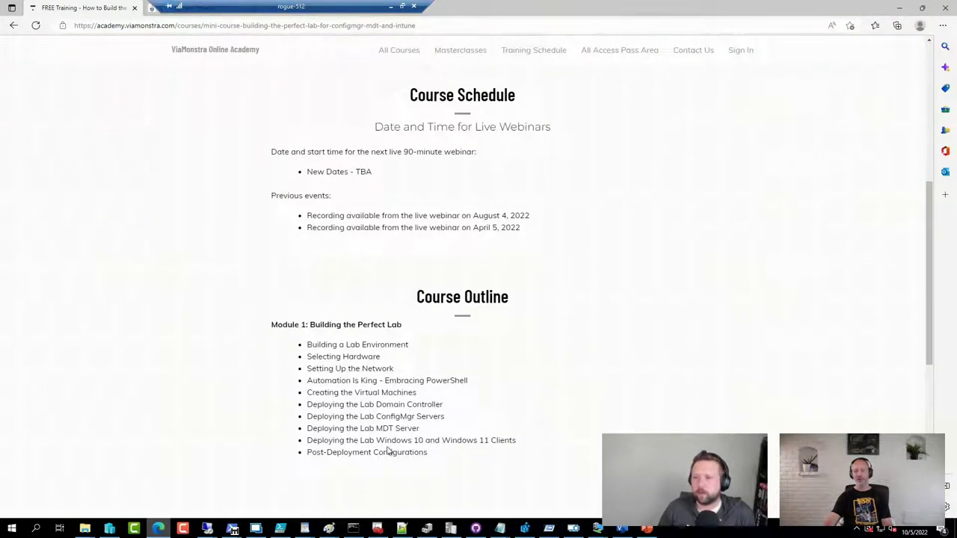
key("ctrl+2")
mouse_move(272, 336)
left_mouse_down()
mouse_move(336, 349)
mouse_move(534, 469)
left_mouse_up()
left_click_drag(406, 357, 568, 344)
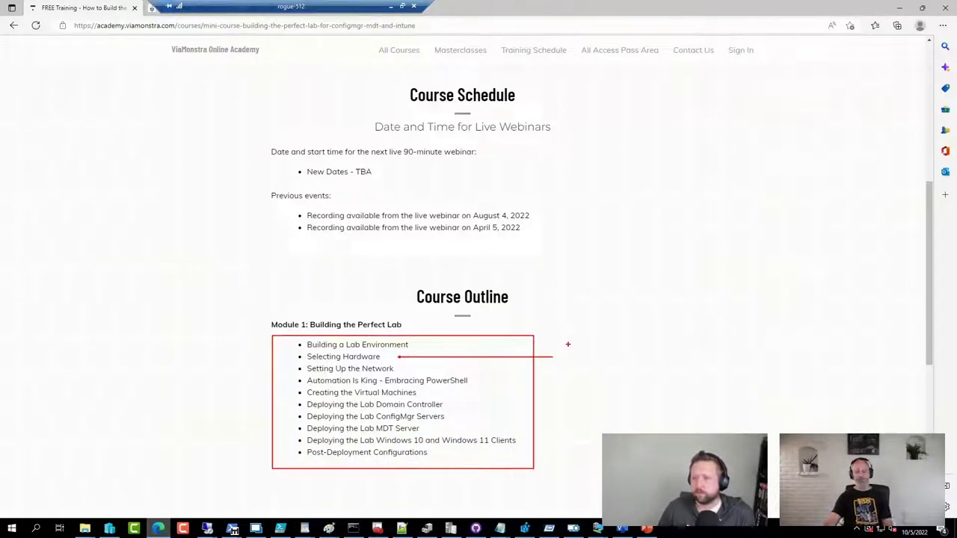
key("Escape")
Step: Circle the course's free enrollment option in red, clear the drawing, and highlight the mini course title and page address
scroll(314, 284, "up", 5)
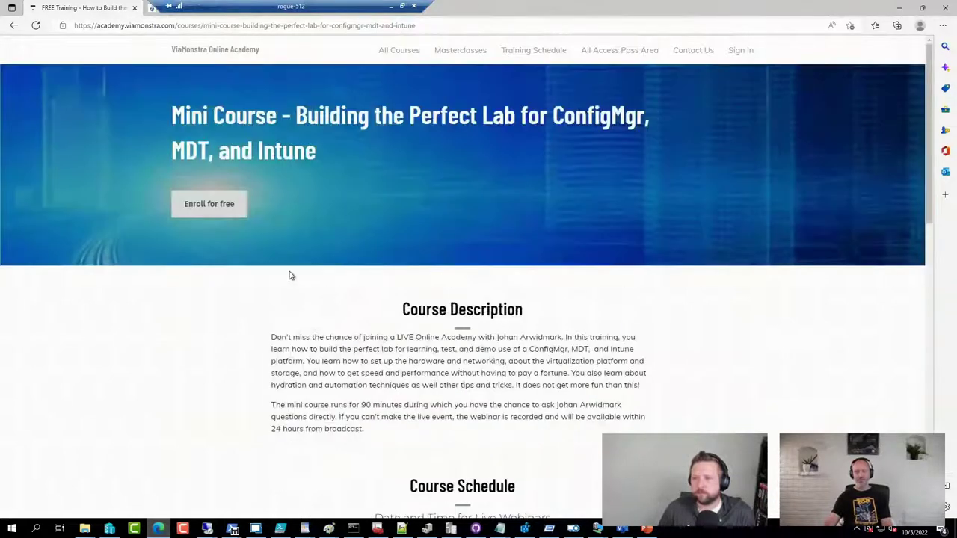
key("ctrl+2")
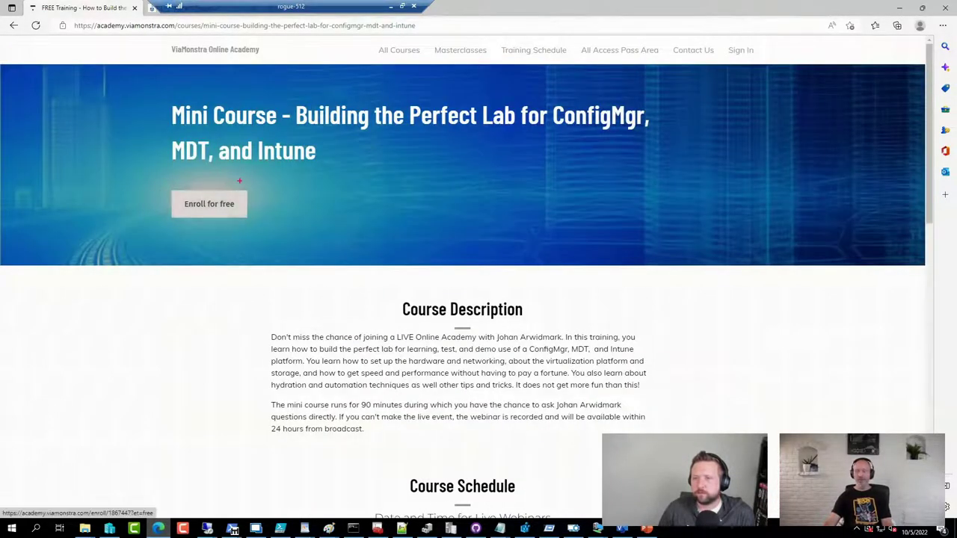
mouse_move(240, 178)
left_mouse_down()
mouse_move(150, 220)
mouse_move(258, 181)
left_mouse_up()
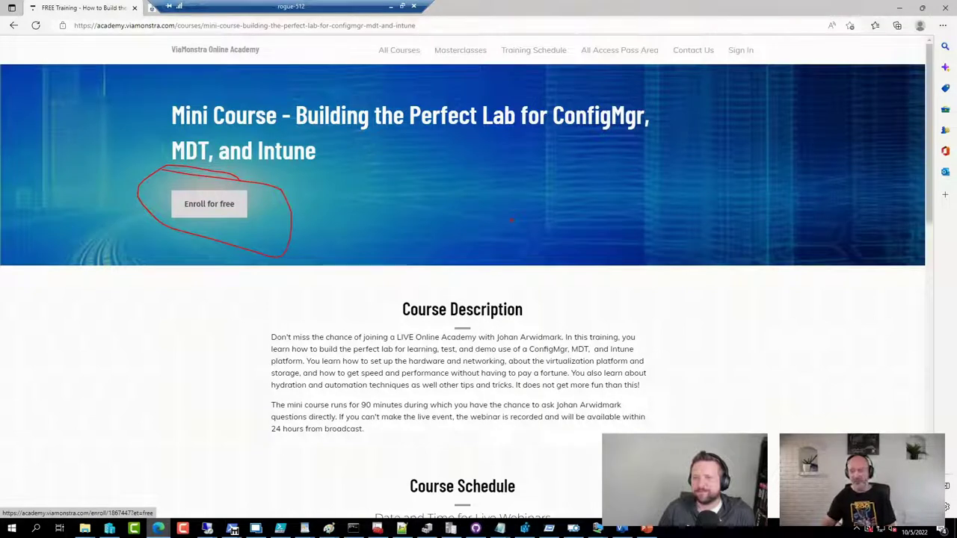
key("Escape")
left_click_drag(314, 151, 173, 111)
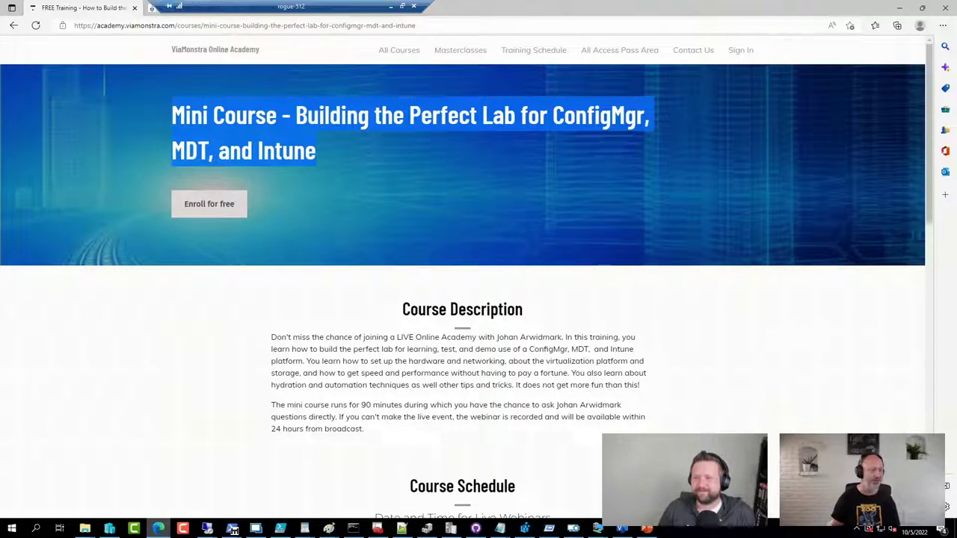
left_click(446, 26)
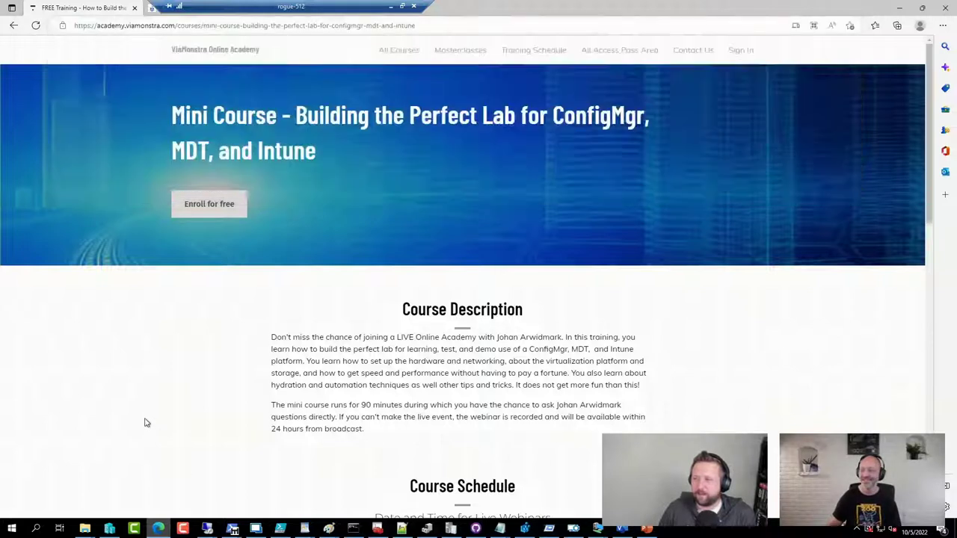
left_click(146, 423)
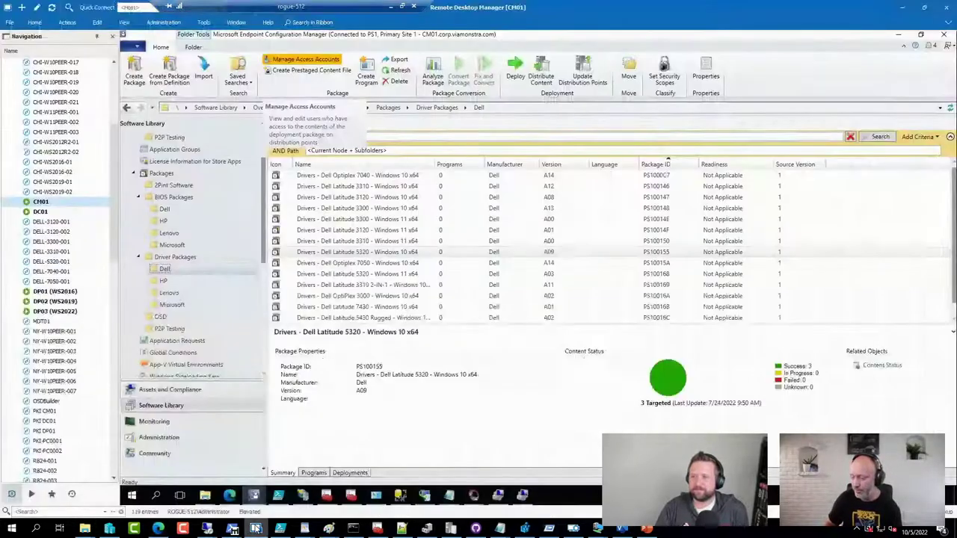
Step: Switch to PowerShell ISE in the CM01 remote session and open Invoke-CMApplyDriverPackage.ps1 from E:\Demo\Modern Driver Management
left_click(256, 529)
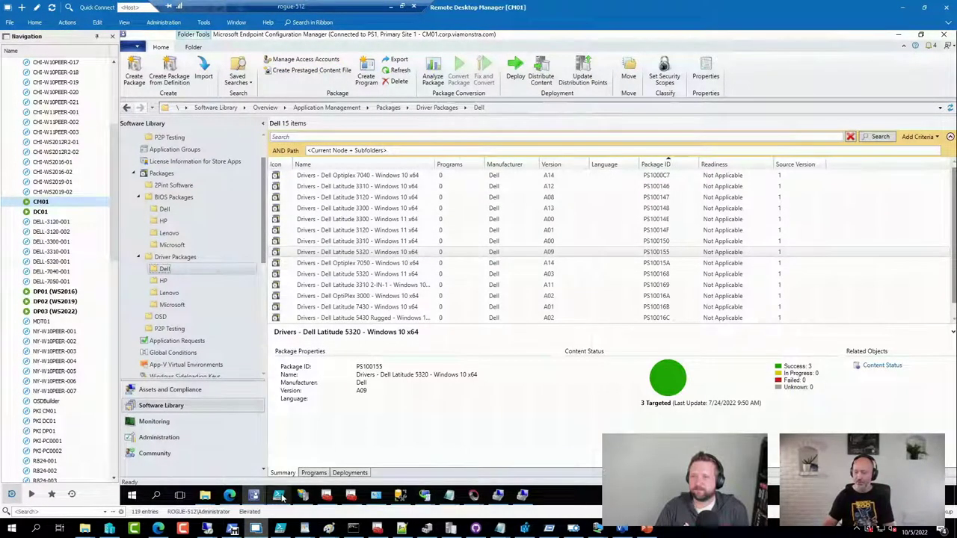
mouse_move(280, 497)
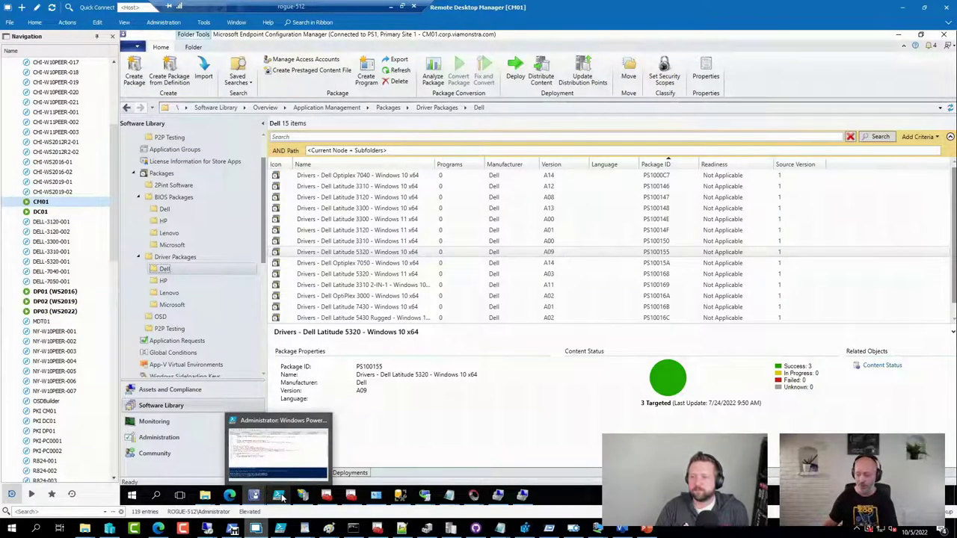
left_click(278, 449)
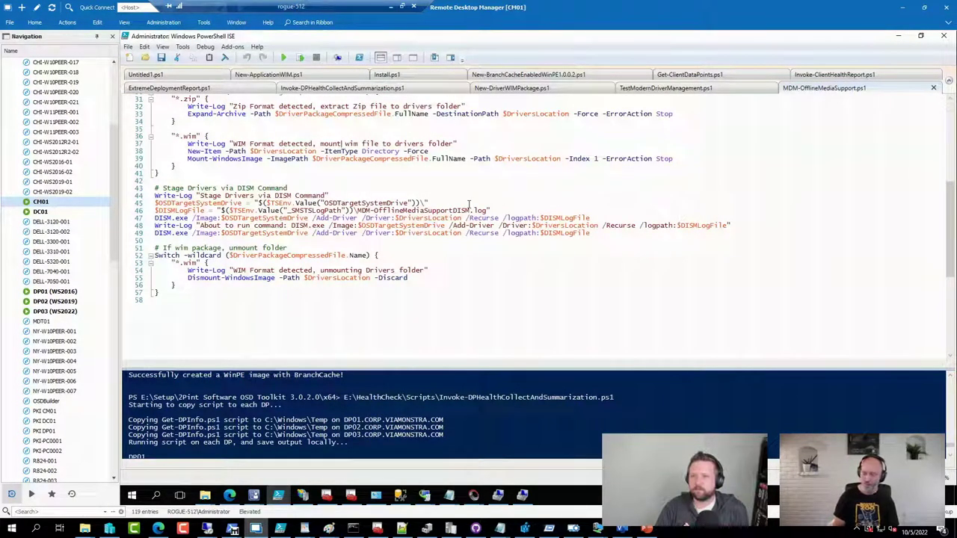
key("ctrl+o")
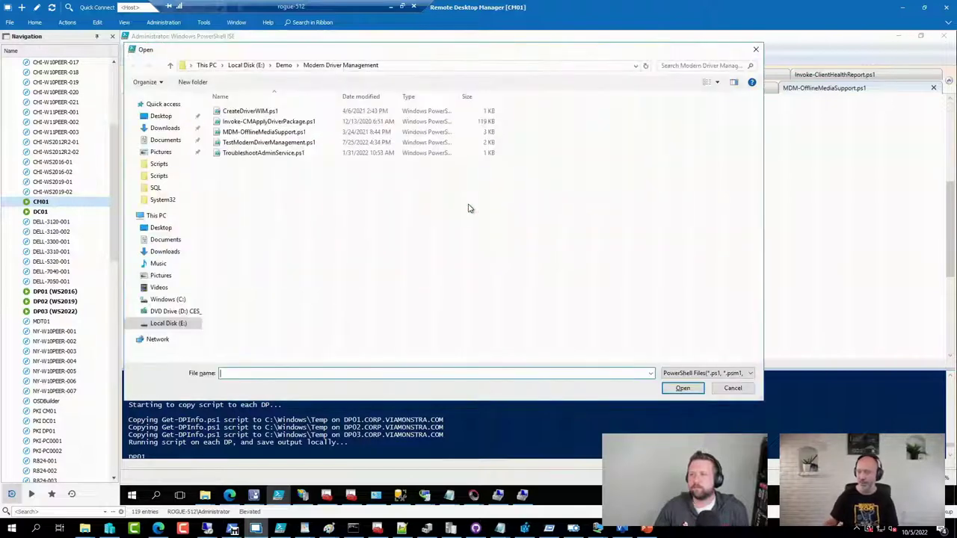
double_click(302, 122)
Step: Search Invoke-CMApplyDriverPackage.ps1 for viglen and continue to the second occurrence, in the manufacturer detection code
scroll(322, 155, "down", 5)
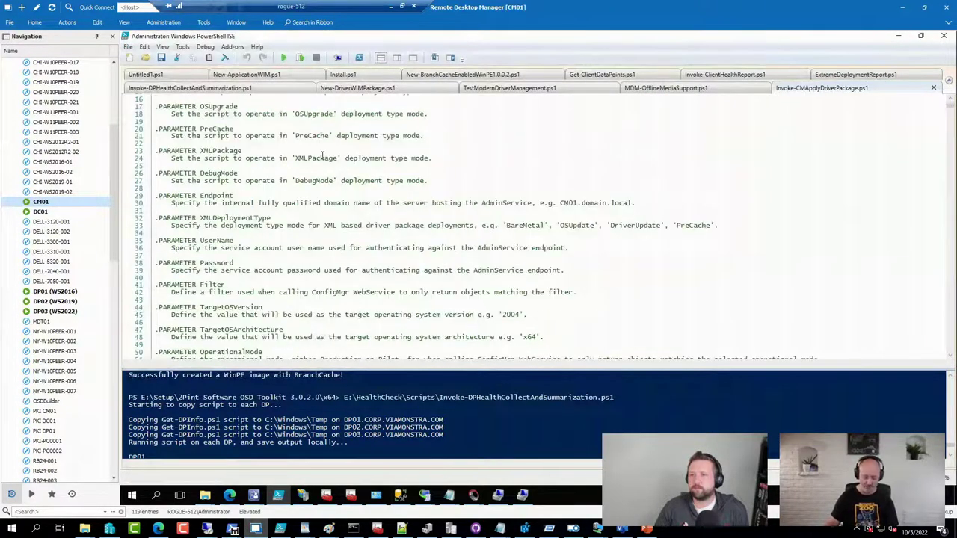
key("ctrl+f")
type("viglen")
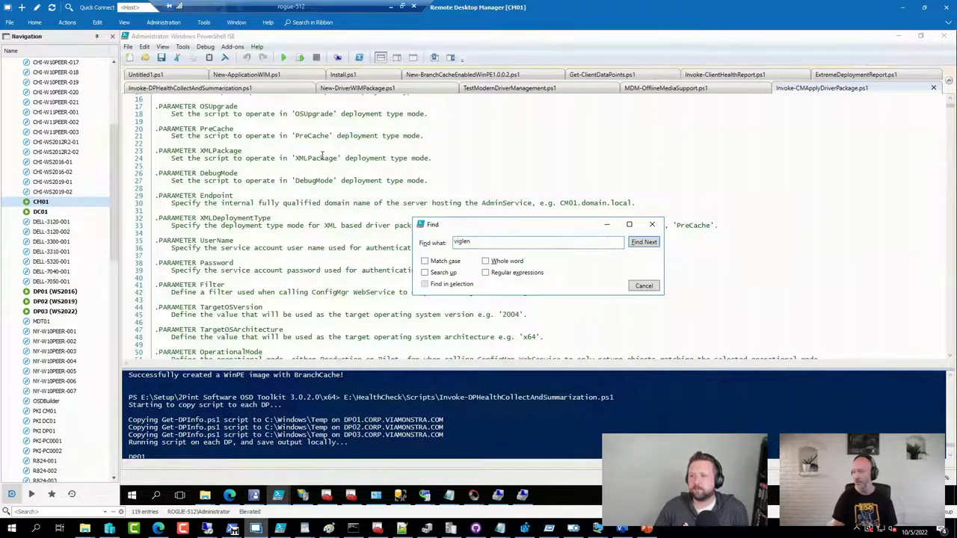
key("Return")
key("Escape")
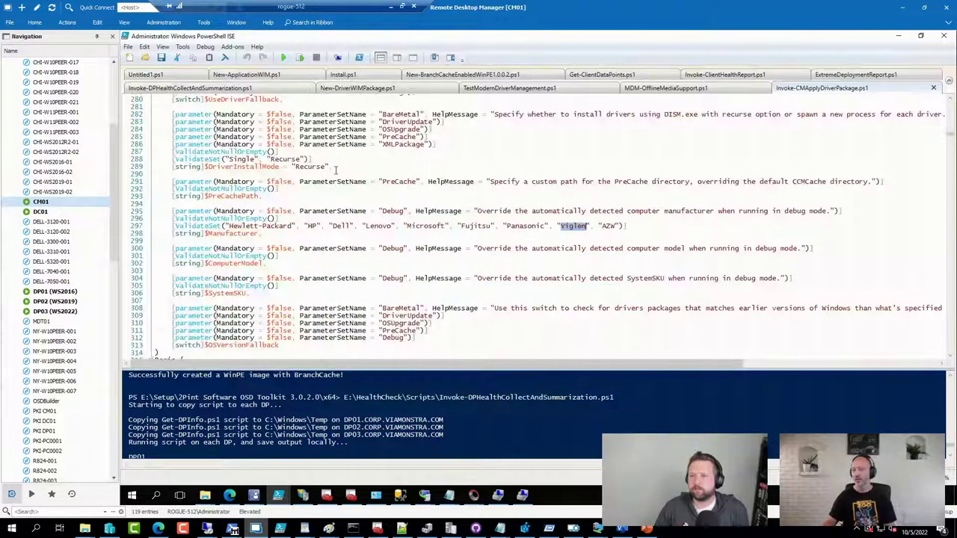
key("F3")
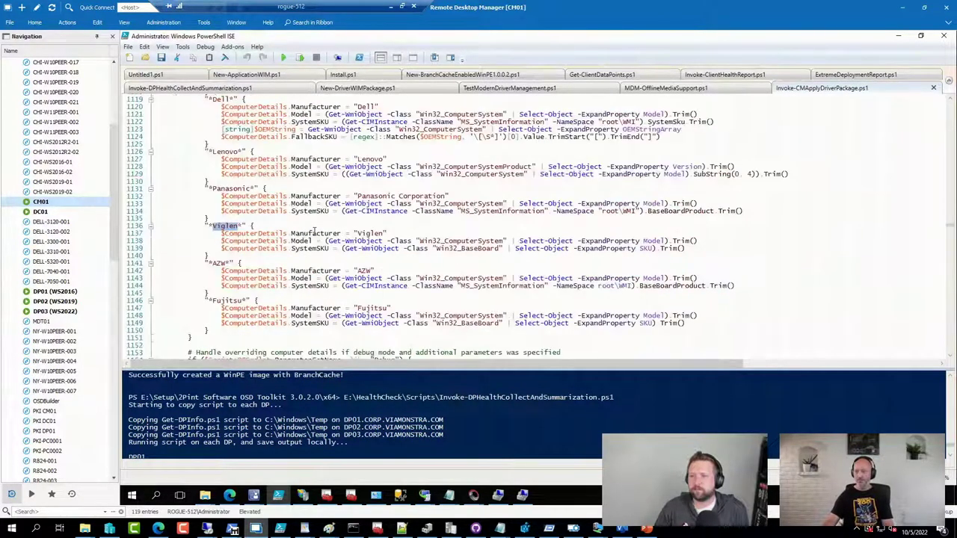
Step: Examine how the Dell block reads manufacturer, model and SKU details, highlighting its Model property
scroll(314, 231, "up", 4)
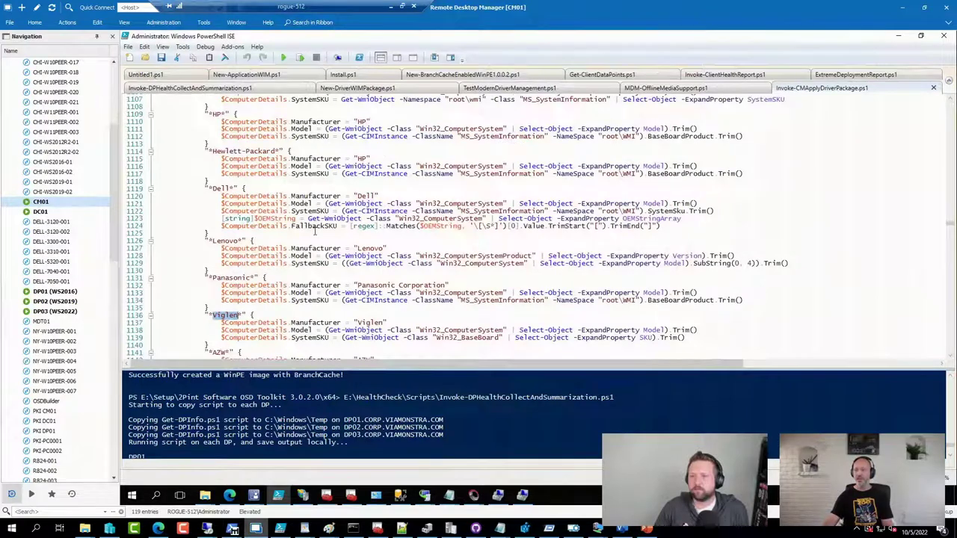
scroll(314, 232, "down", 2)
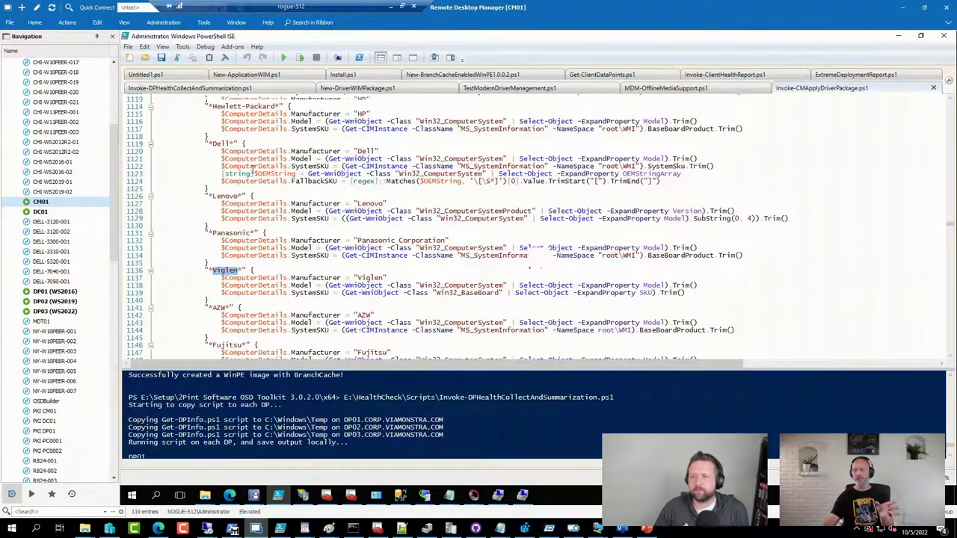
scroll(309, 217, "up", 2)
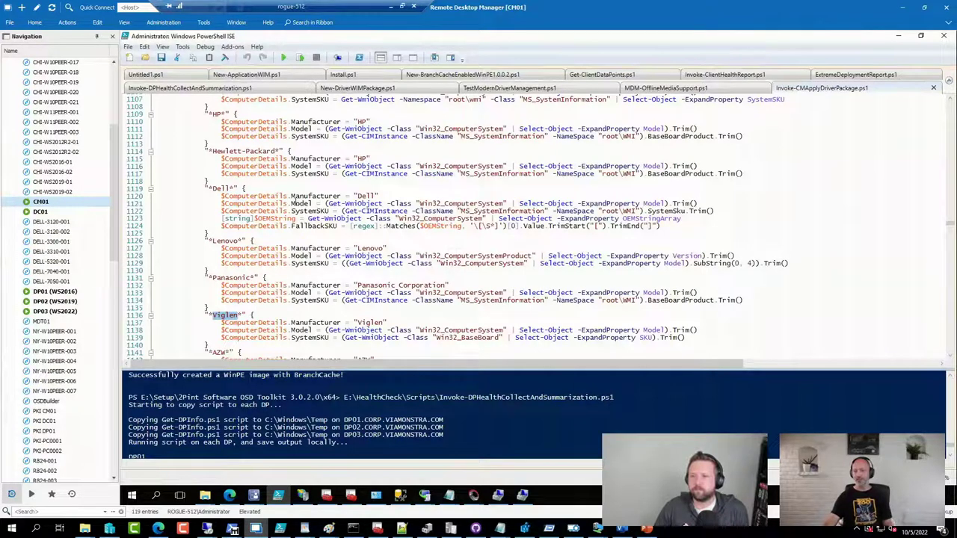
left_click(298, 207)
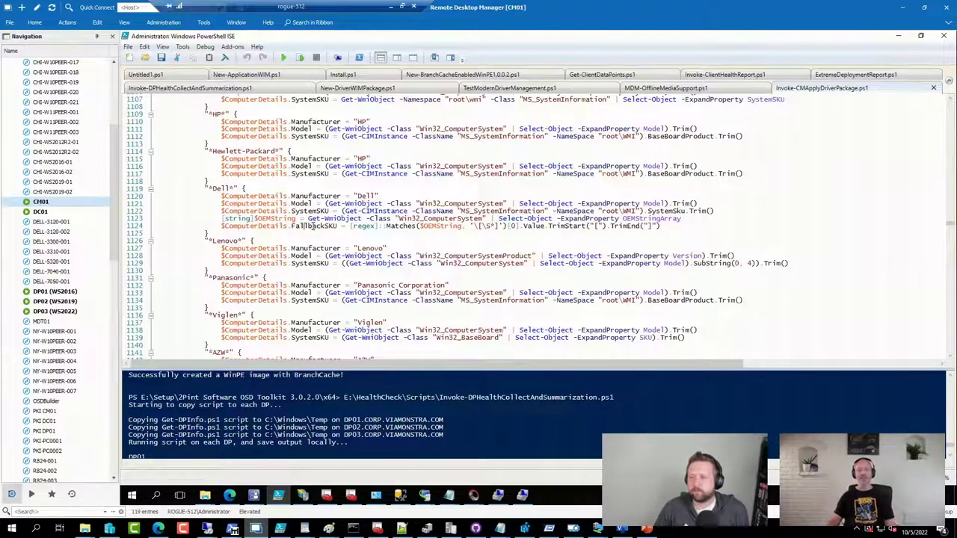
double_click(308, 203)
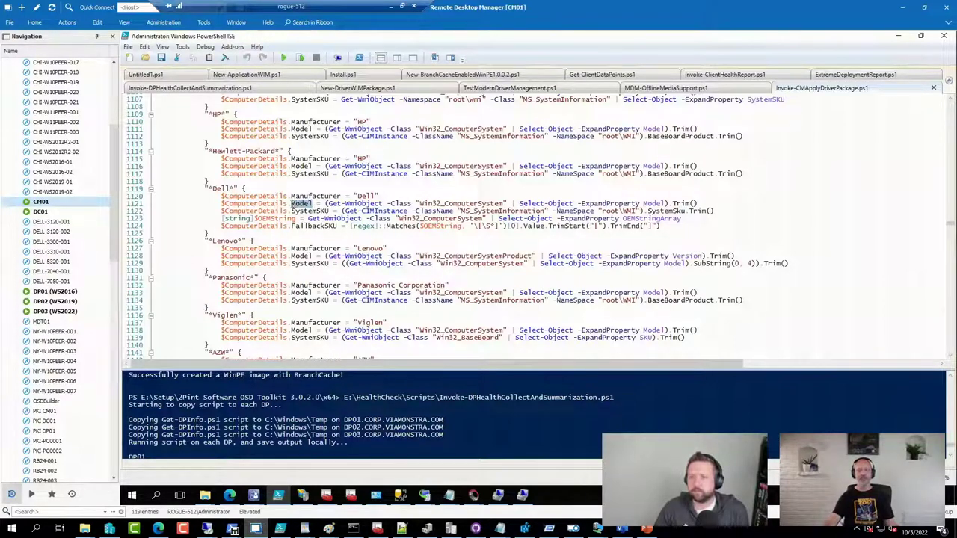
left_click(342, 216)
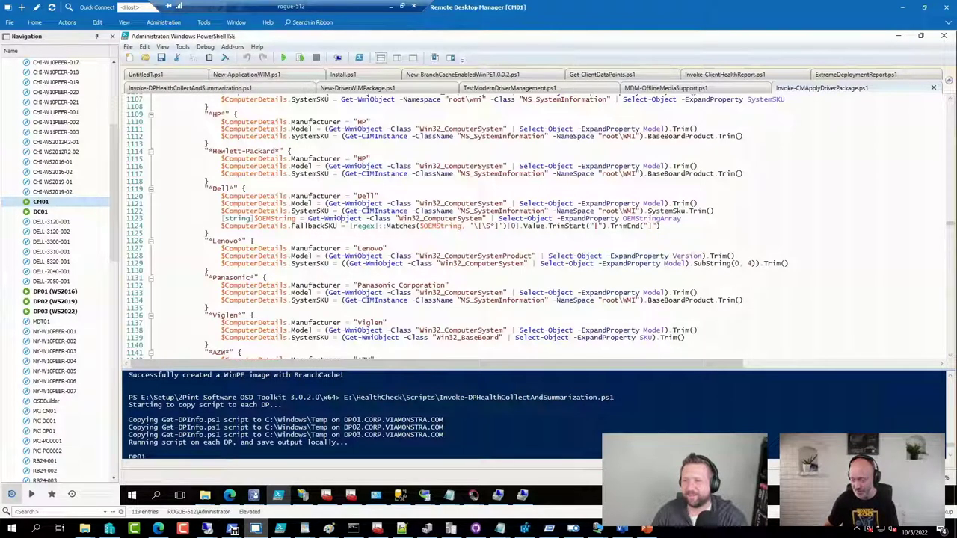
Step: Switch to the Edge browser, open the PSD repository from github.com/friendsofmdt, and highlight the repository's address
left_click(158, 528)
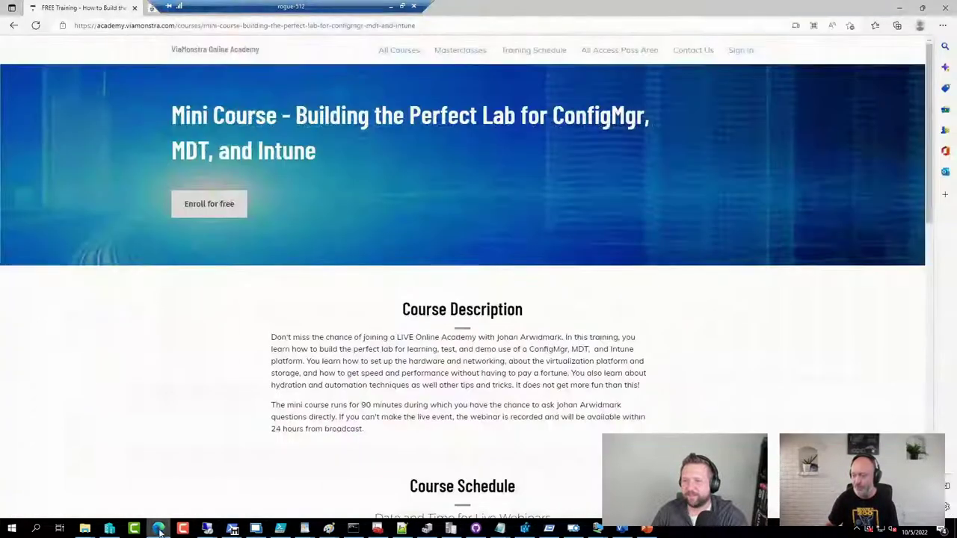
left_click(242, 27)
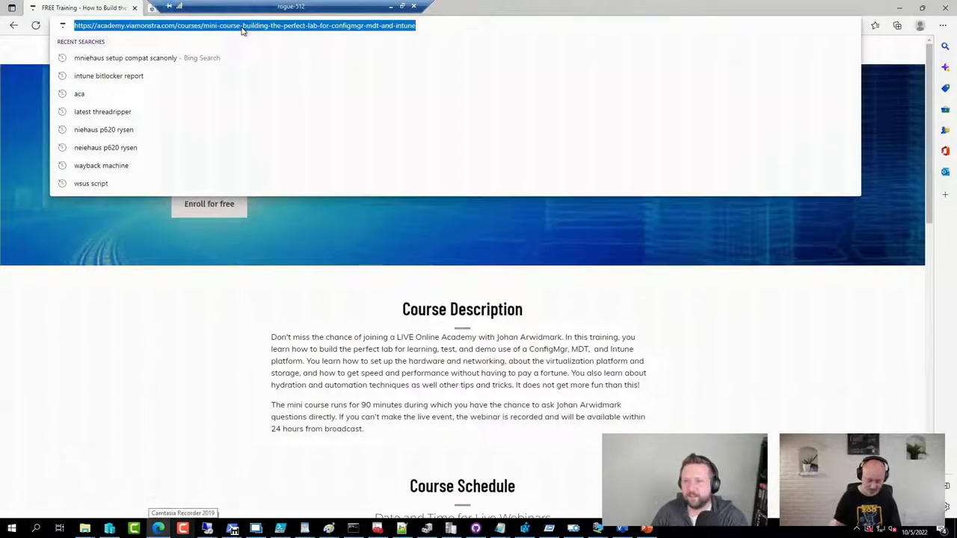
type("github.com/friendsofmdt")
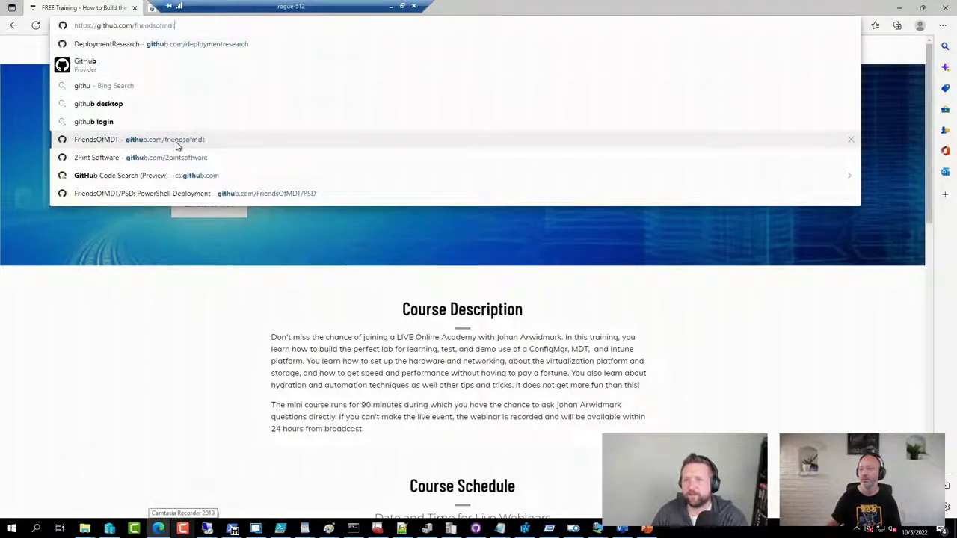
left_click(177, 142)
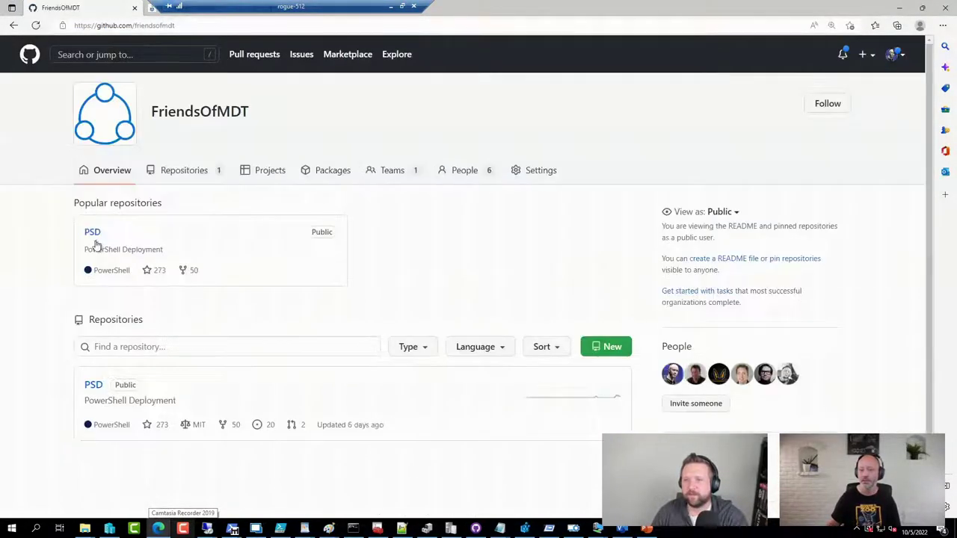
left_click(92, 232)
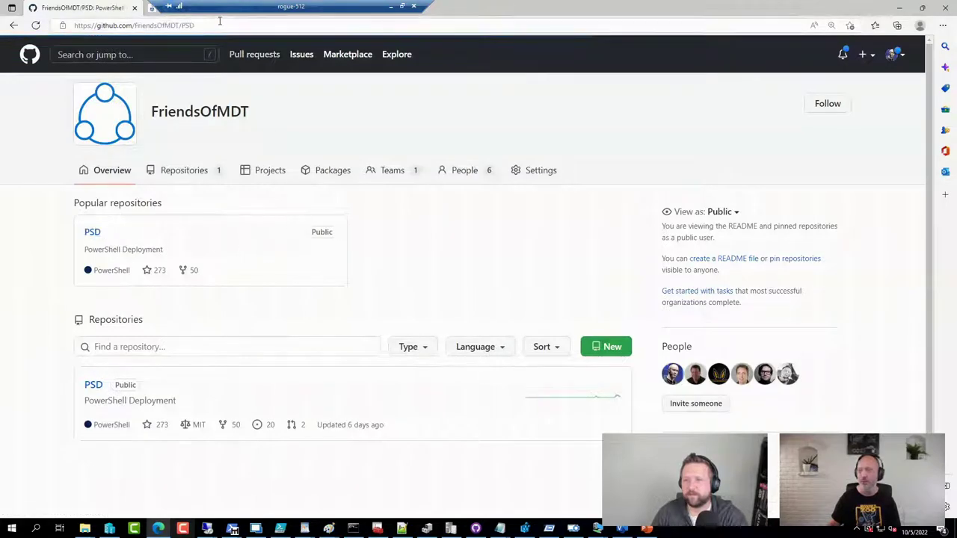
left_click(194, 11)
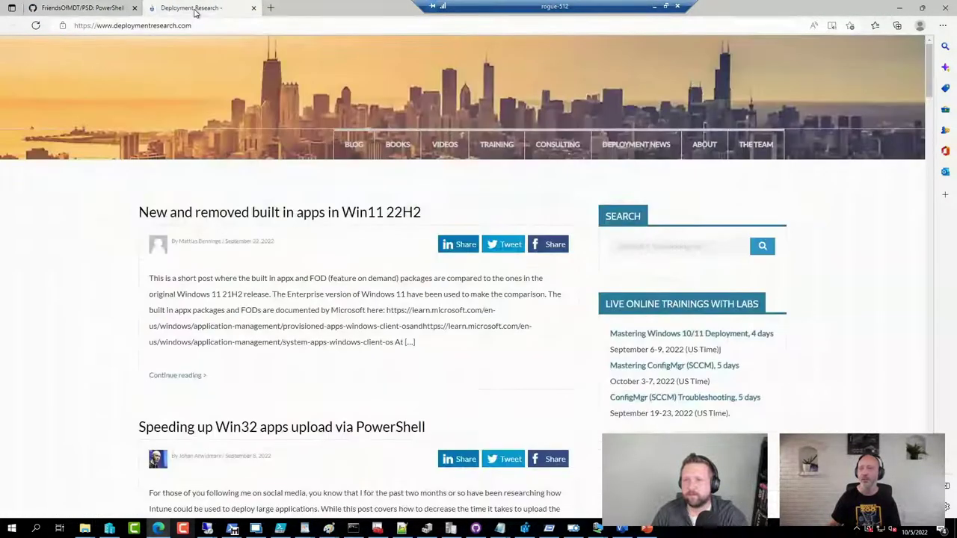
left_click(94, 9)
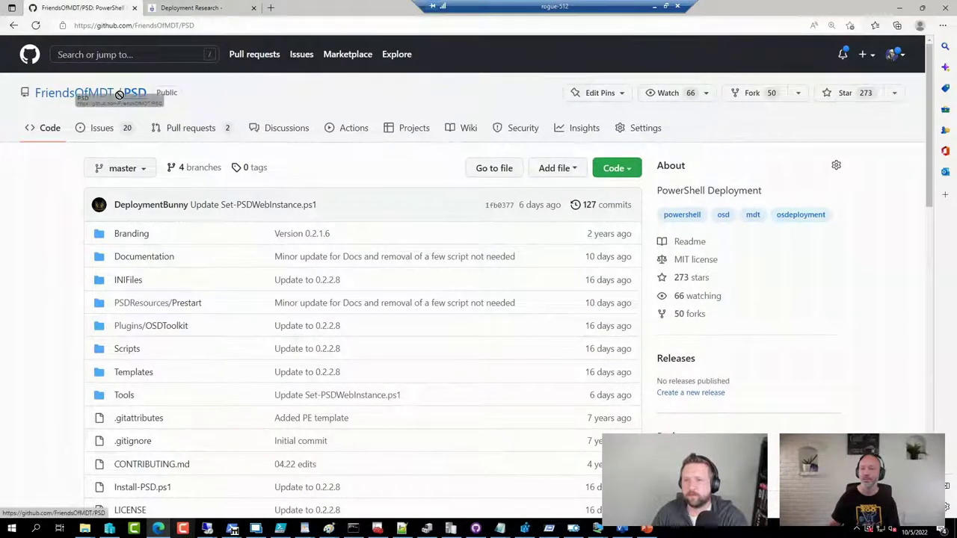
left_click(242, 26)
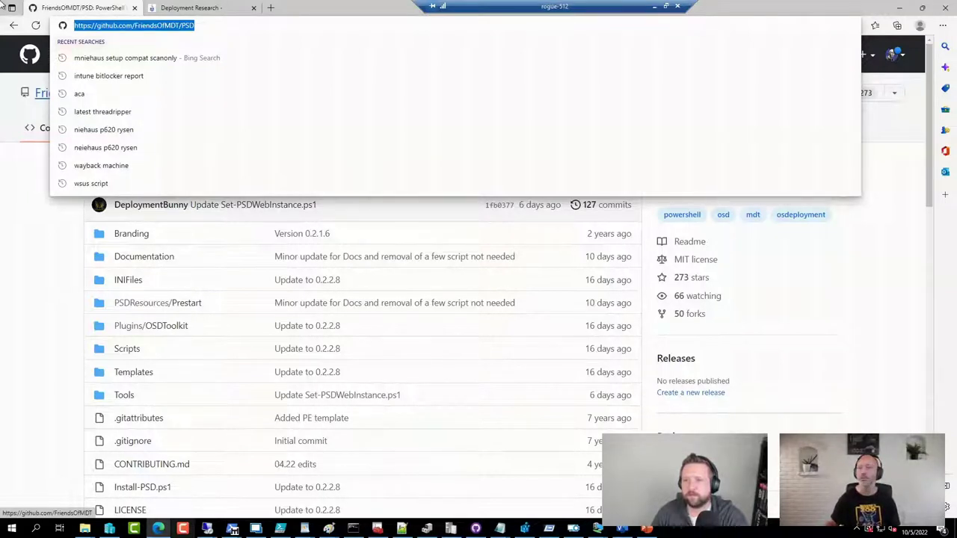
Step: Open the DeploymentResearch YouTube channel at youtube.com/c/deploymentresearch in place of the Deployment Research site
left_click(205, 8)
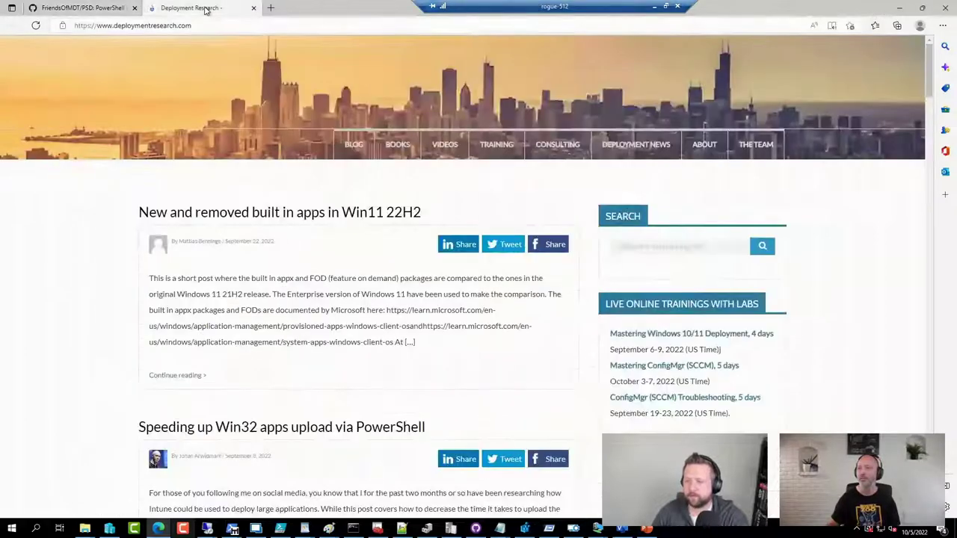
left_click(200, 27)
type("youtube.com/c/")
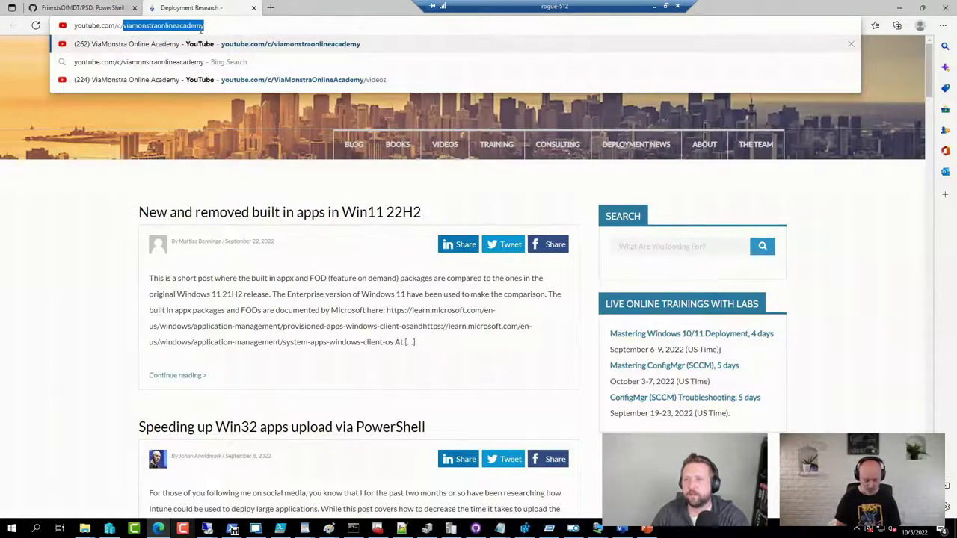
type("dep")
key("Return")
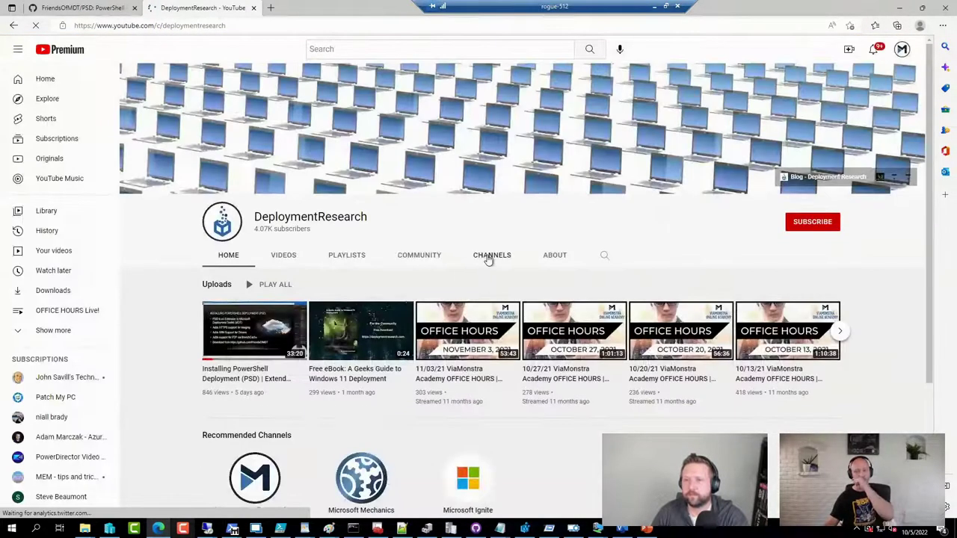
Step: Open the channel's video Installing PowerShell Deployment (PSD) and pause its playback
mouse_move(232, 352)
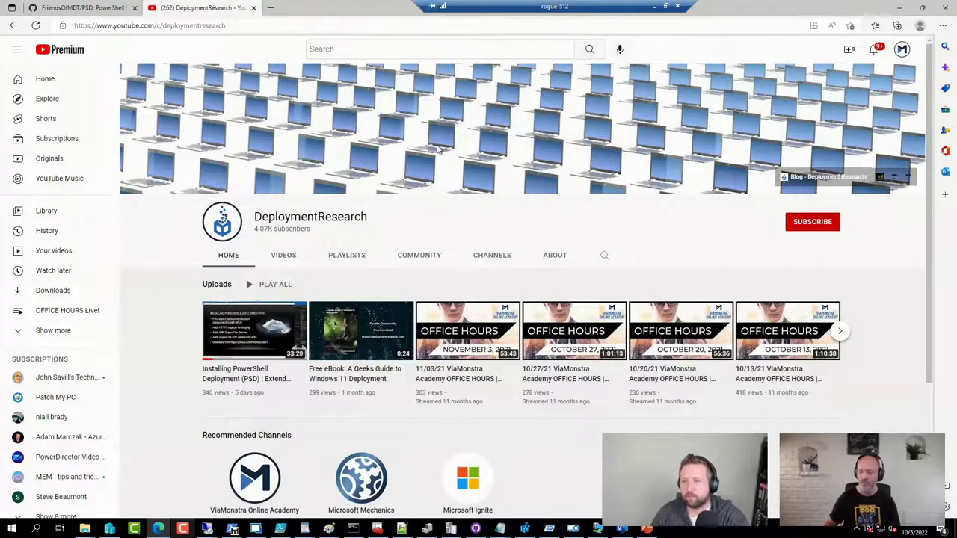
left_click(237, 381)
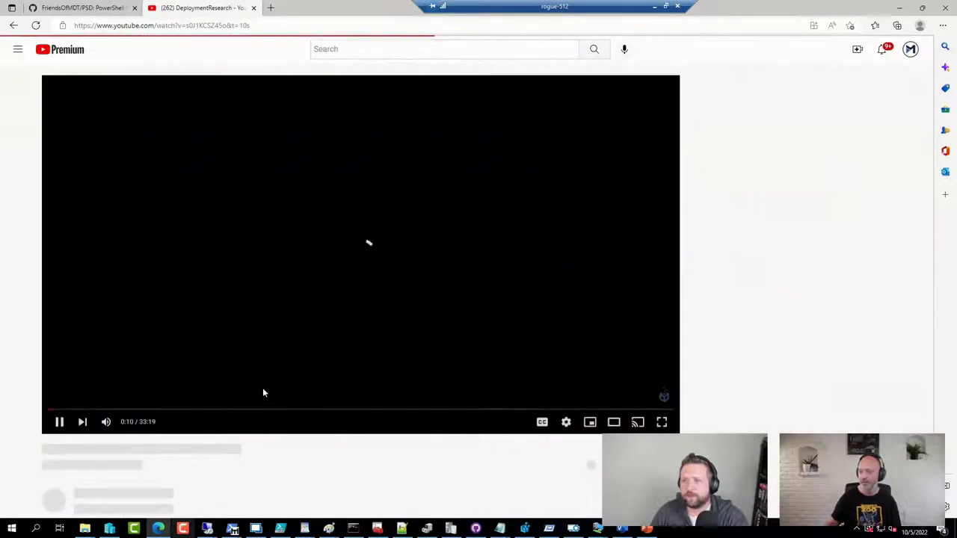
key("k")
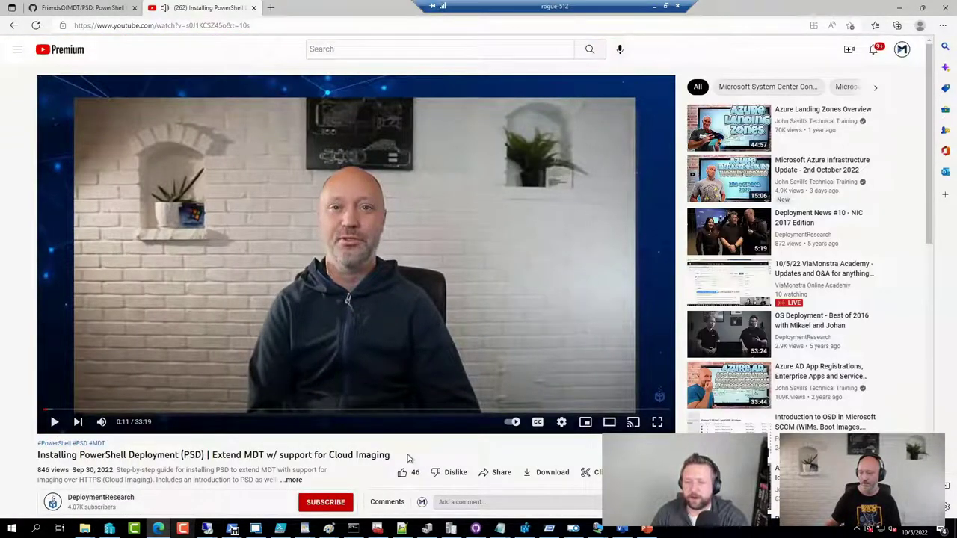
Step: Highlight the paused video's title and page address, and close the video page to return to the PSD repository
left_click_drag(408, 458, 36, 456)
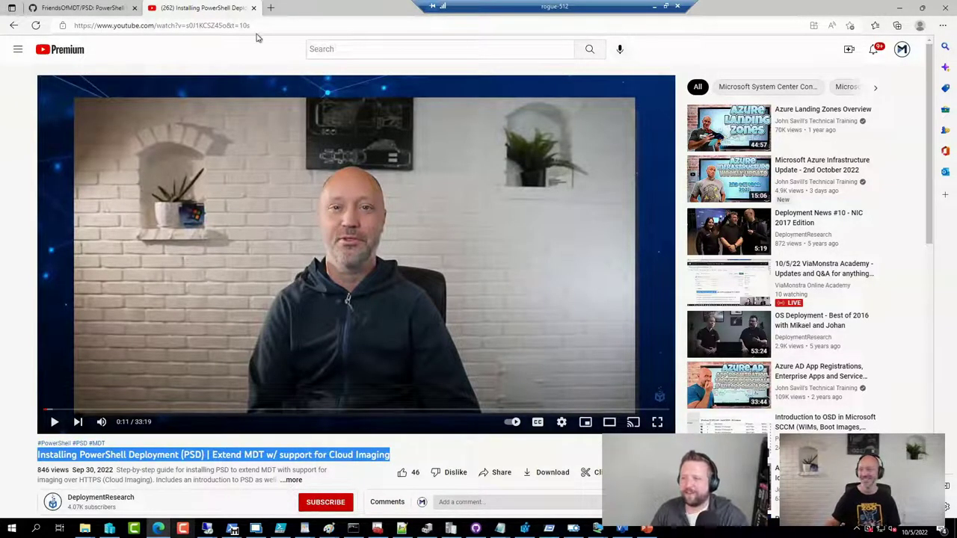
left_click(284, 25)
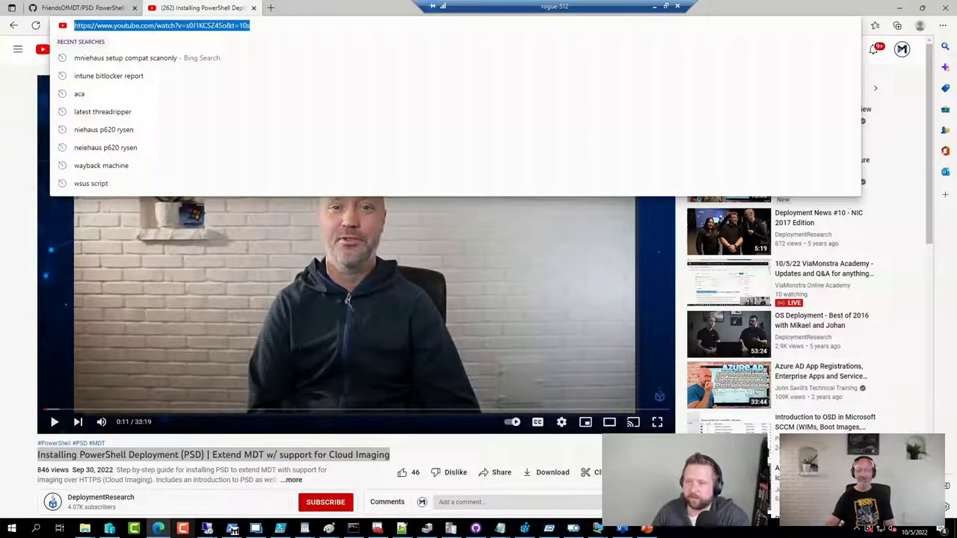
left_click(254, 9)
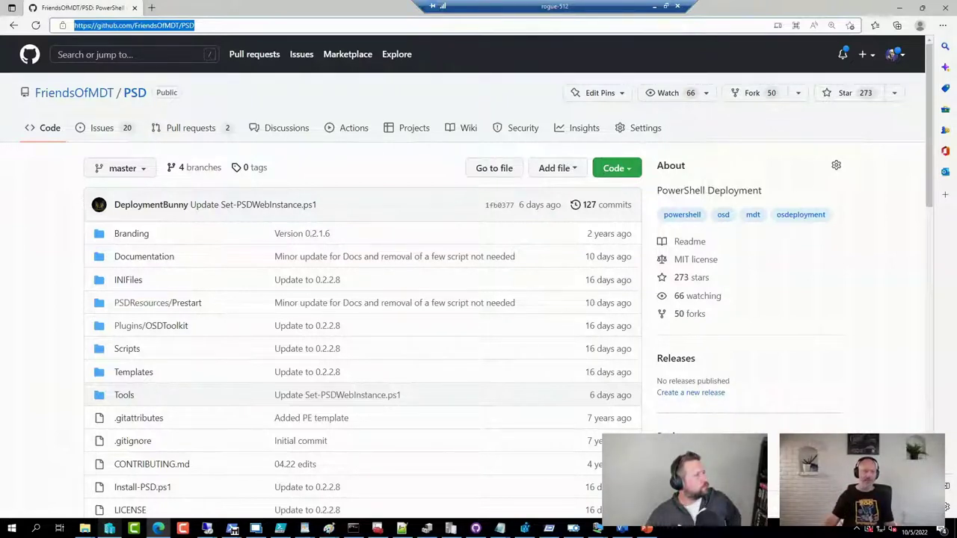
left_click(258, 27)
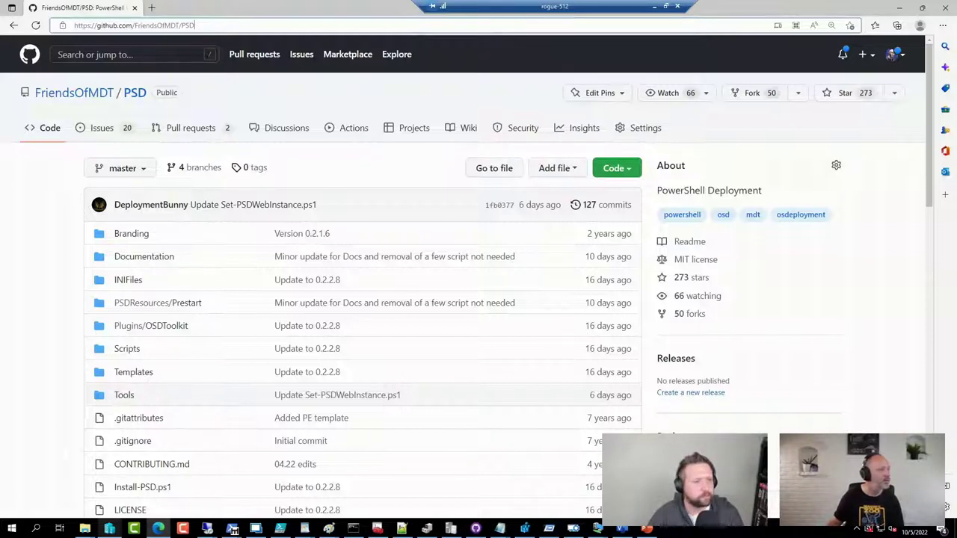
Step: Open msendpointmgr.com in a new browser tab and search the site for dell warranty
left_click(151, 8)
type("mse")
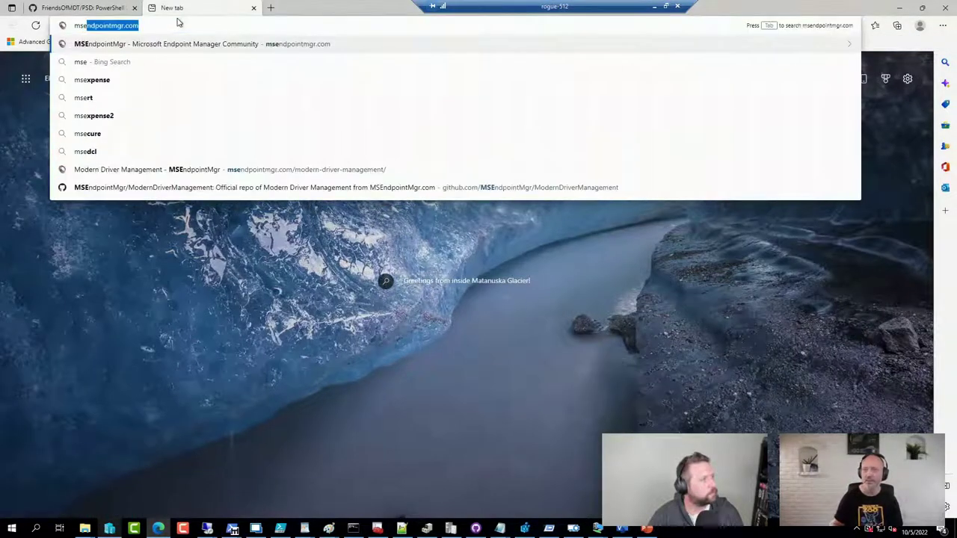
key("Return")
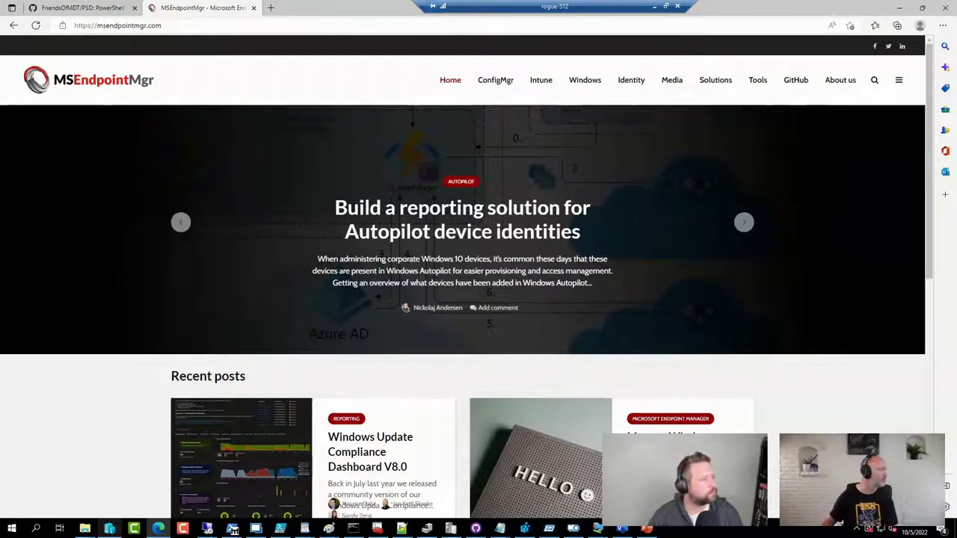
left_click(877, 82)
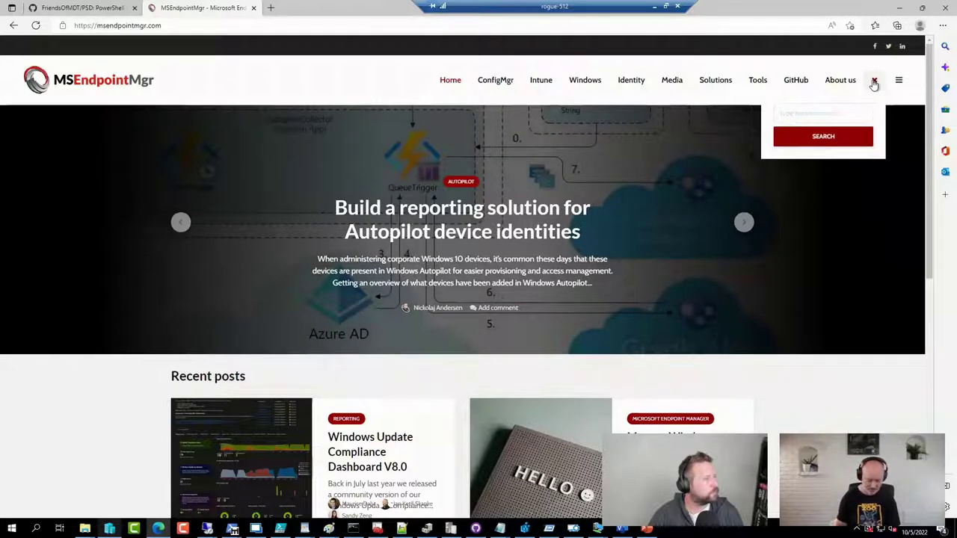
type("dell warranty")
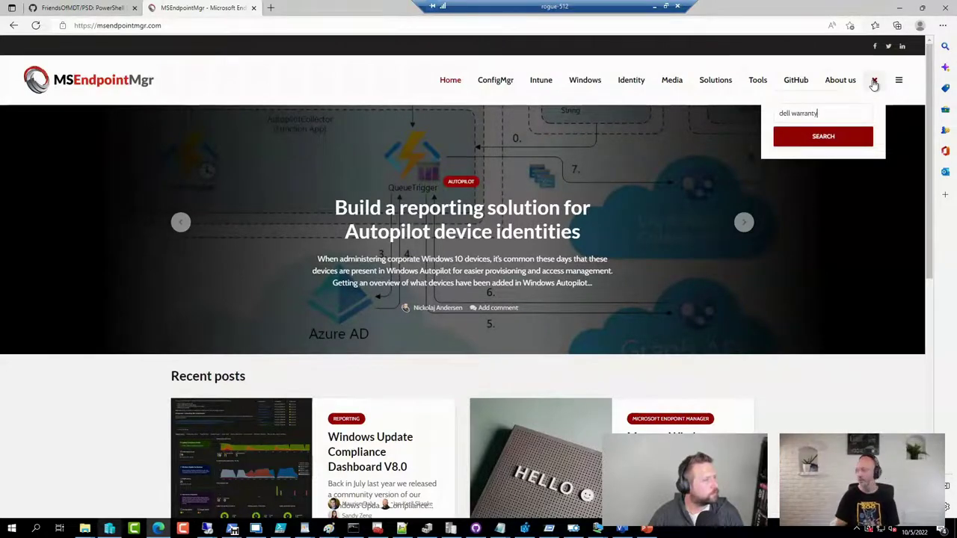
key("Return")
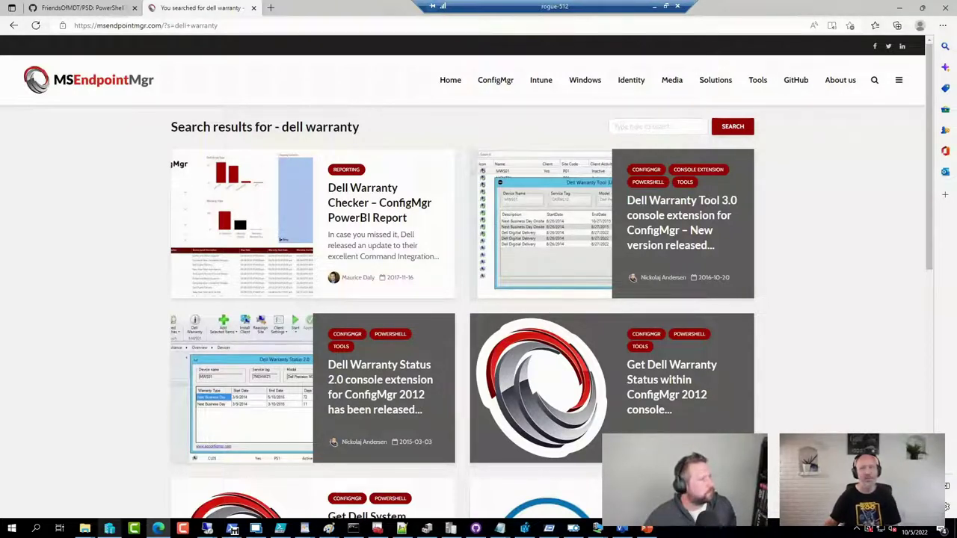
Step: Search the MSEndpointMgr site for bios
left_click(875, 82)
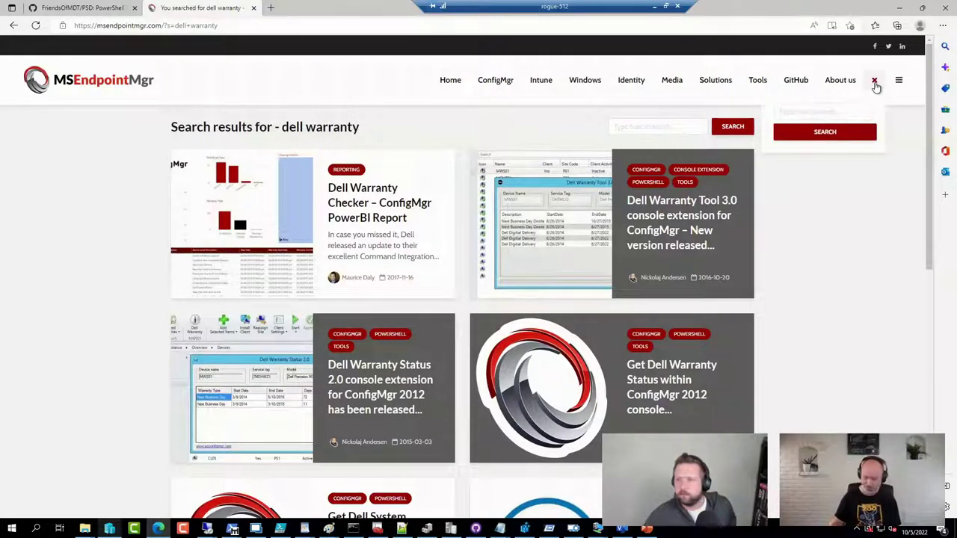
type("bios")
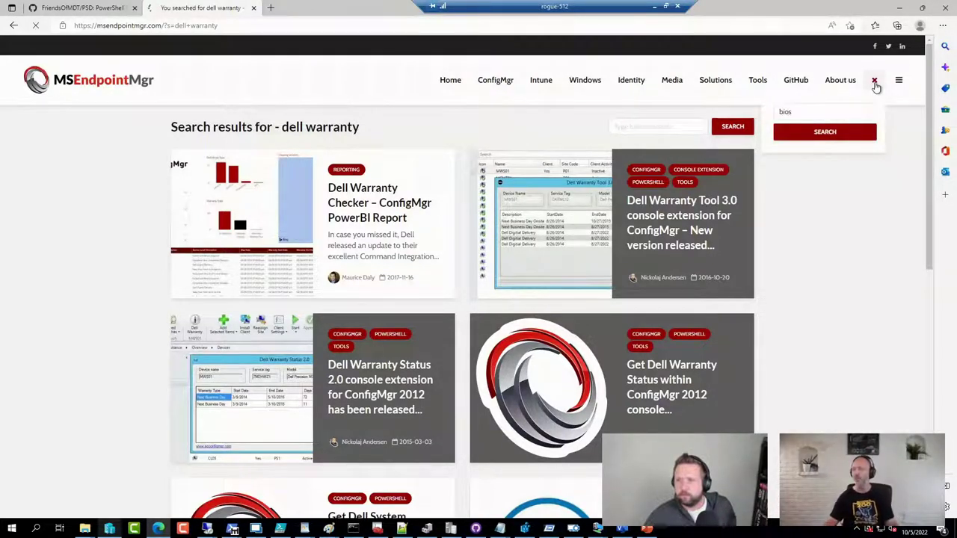
key("Return")
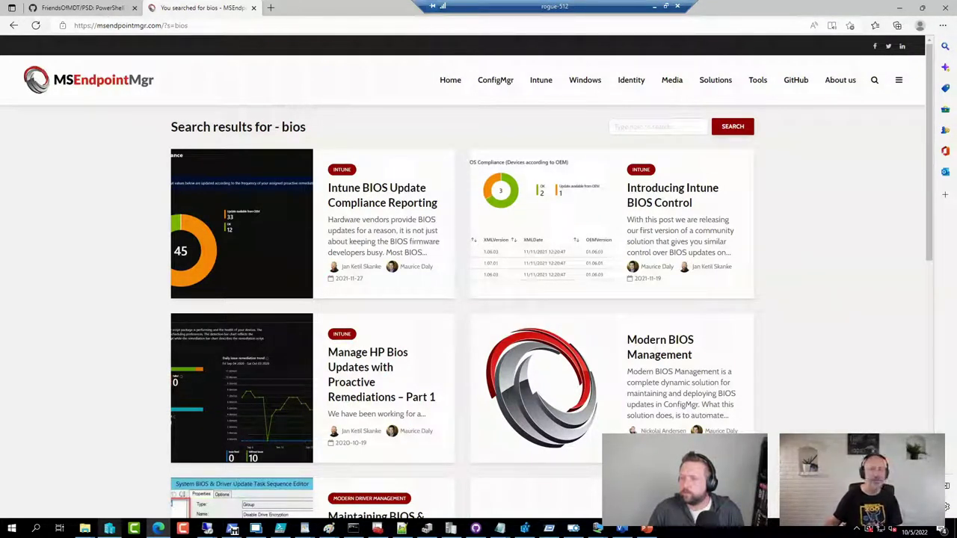
Step: Open cyberdrain.com/automating-with-powershell-automating-warranty-information-reporting in a new browser tab
left_click(271, 10)
type("https://www.cyberdrain.com/automating-with-powershell-automating-warranty-information-reporting/")
key("Return")
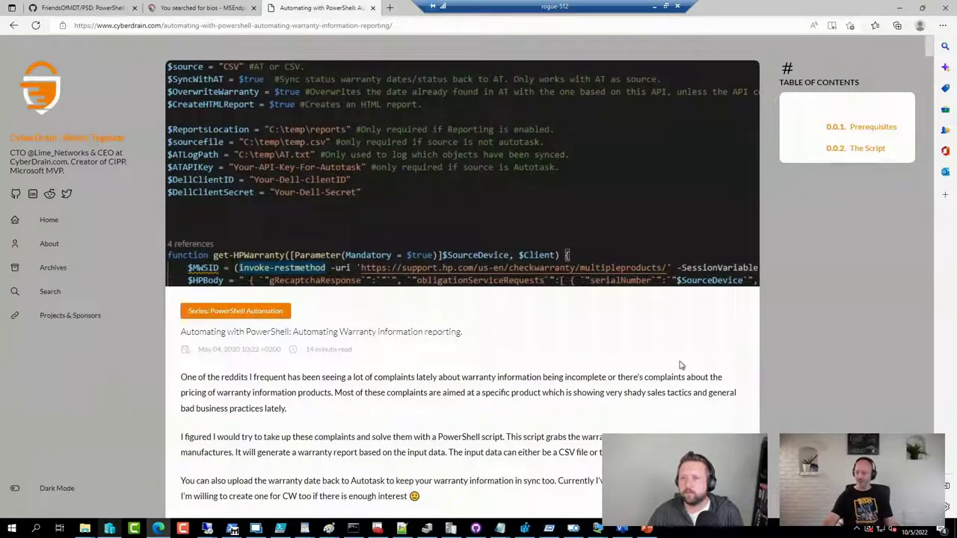
Step: Review the warranty reporting article's vendor prerequisites and script section, highlight its page address, and close the article
scroll(512, 352, "down", 7)
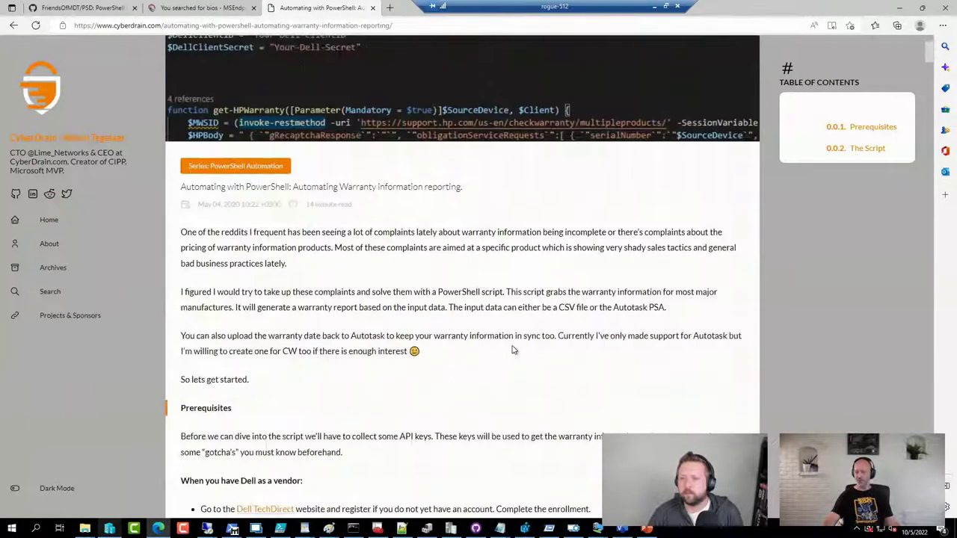
scroll(382, 259, "down", 2)
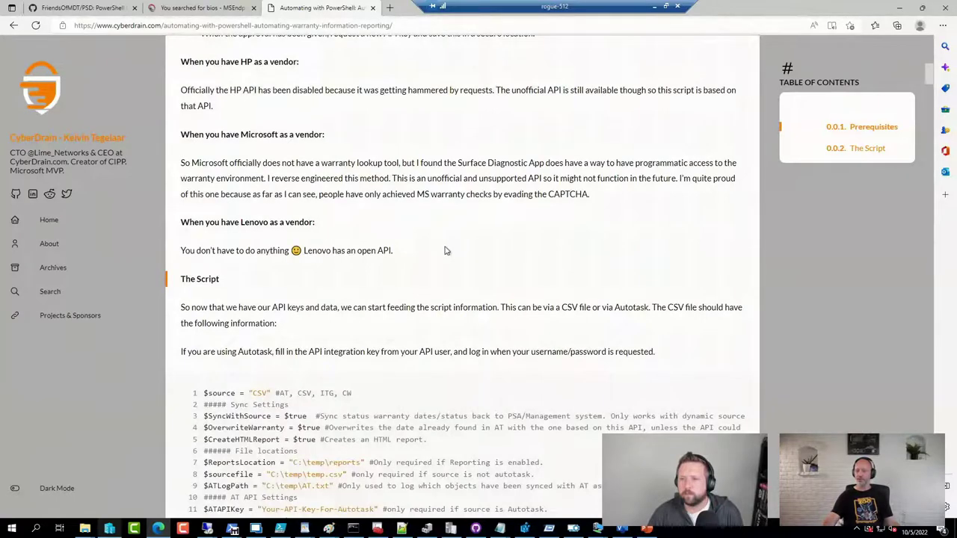
scroll(513, 318, "up", 1)
scroll(513, 318, "up", 2)
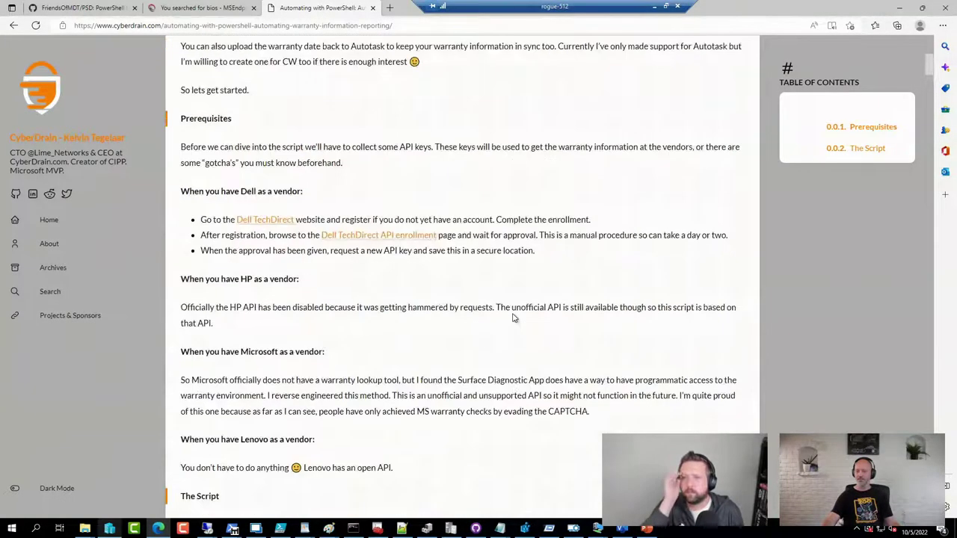
scroll(513, 317, "down", 5)
scroll(515, 317, "down", 7)
scroll(514, 316, "up", 15)
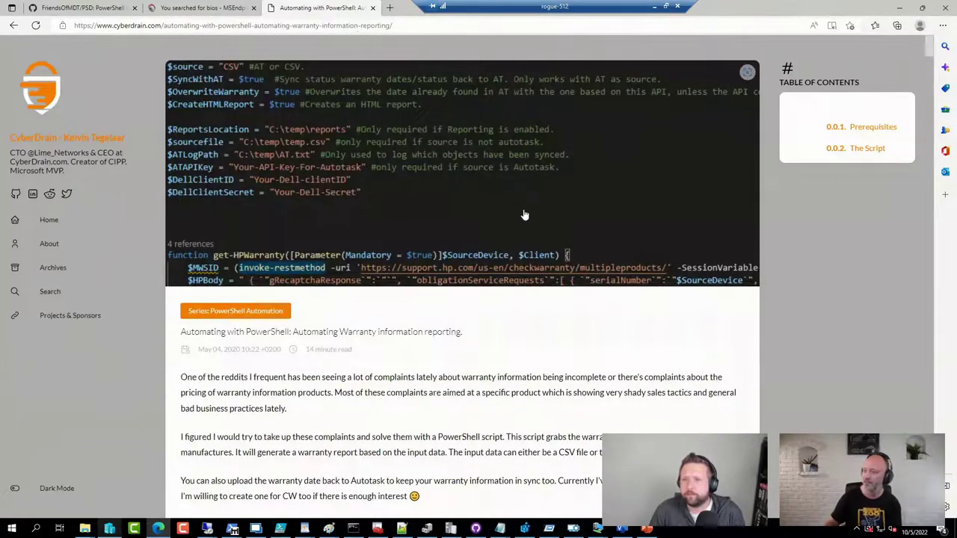
left_click(414, 25)
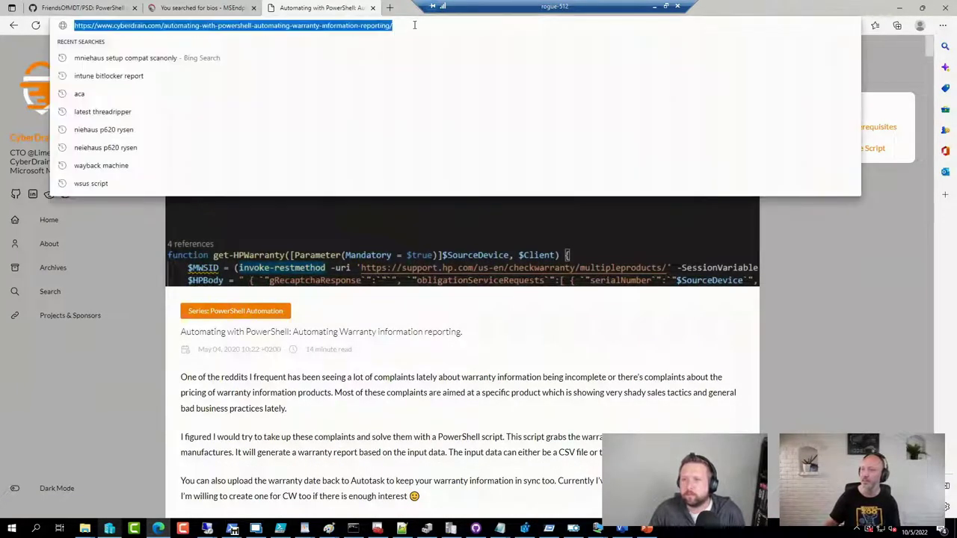
left_click(373, 7)
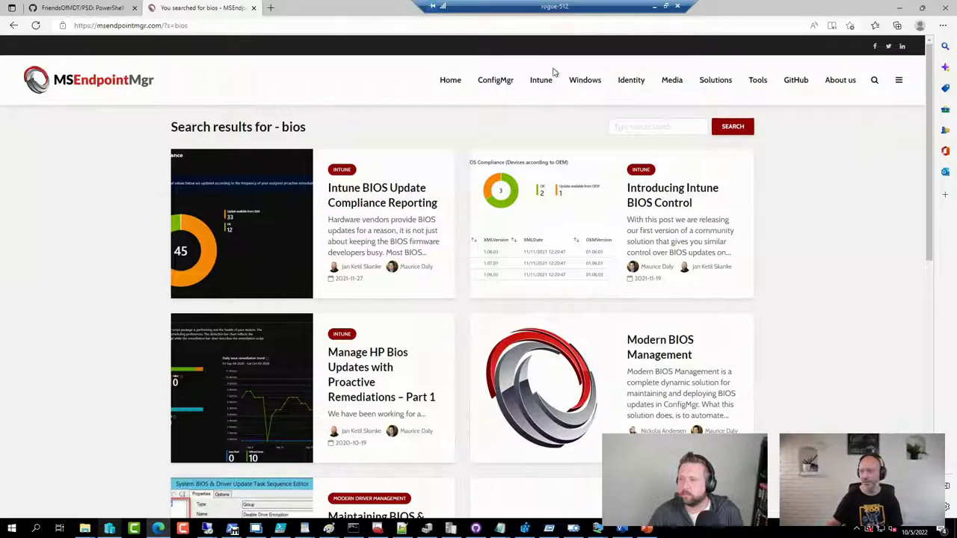
left_click(305, 26)
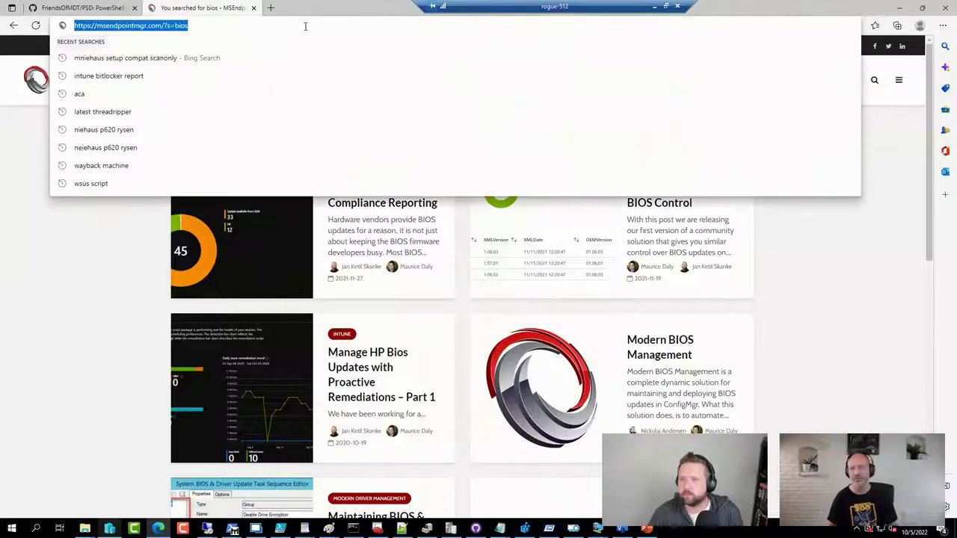
type("https://www.systanddeploy.com")
key("Return")
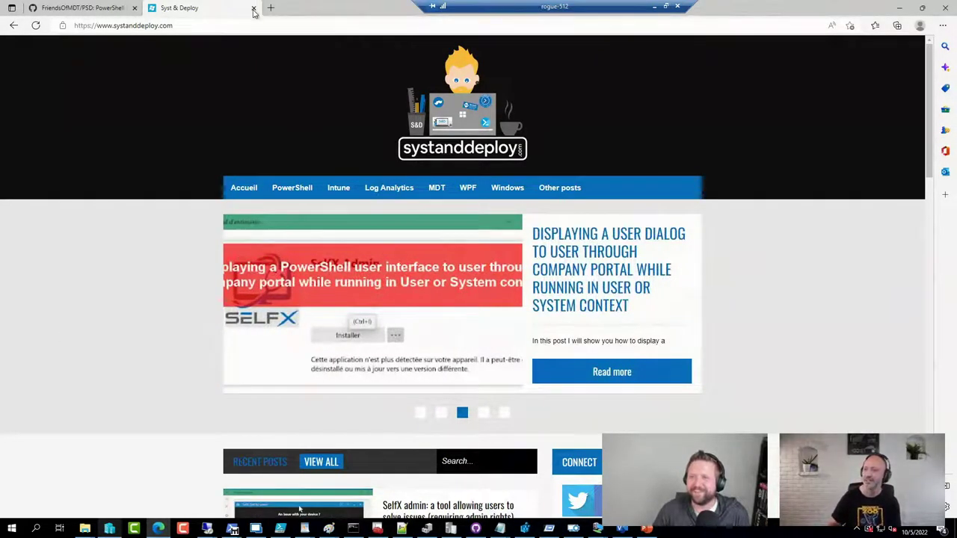
left_click(196, 25)
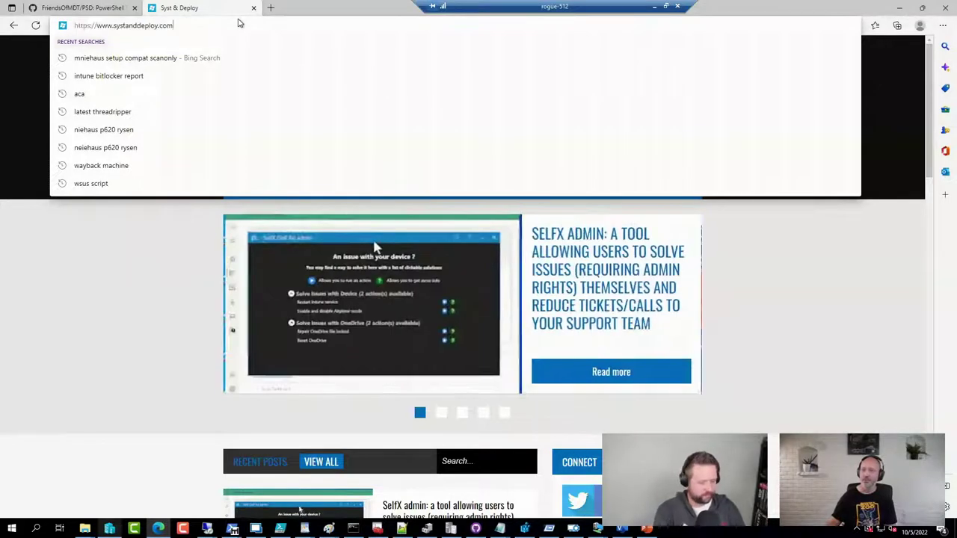
left_click(239, 25)
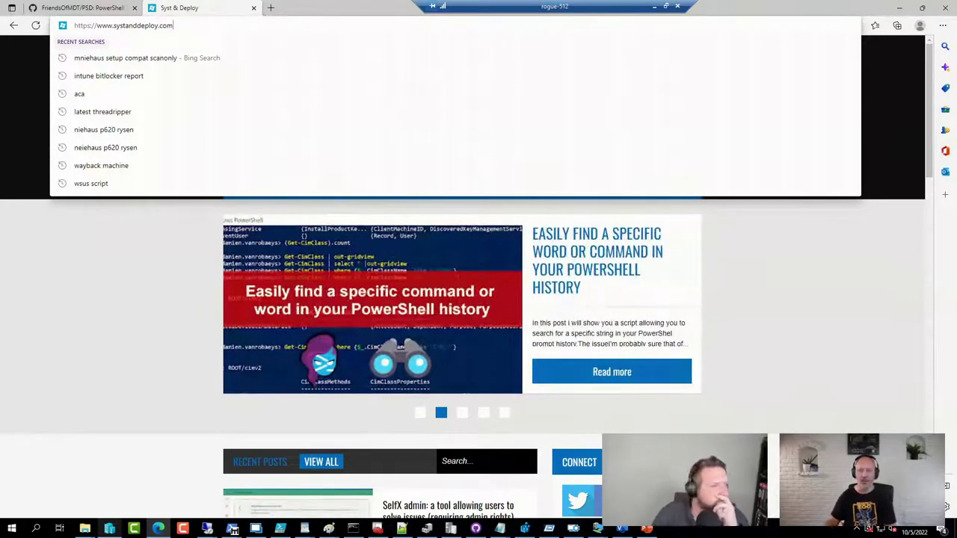
Step: Open the Google home page in place of the Syst & Deploy site
left_click(220, 24)
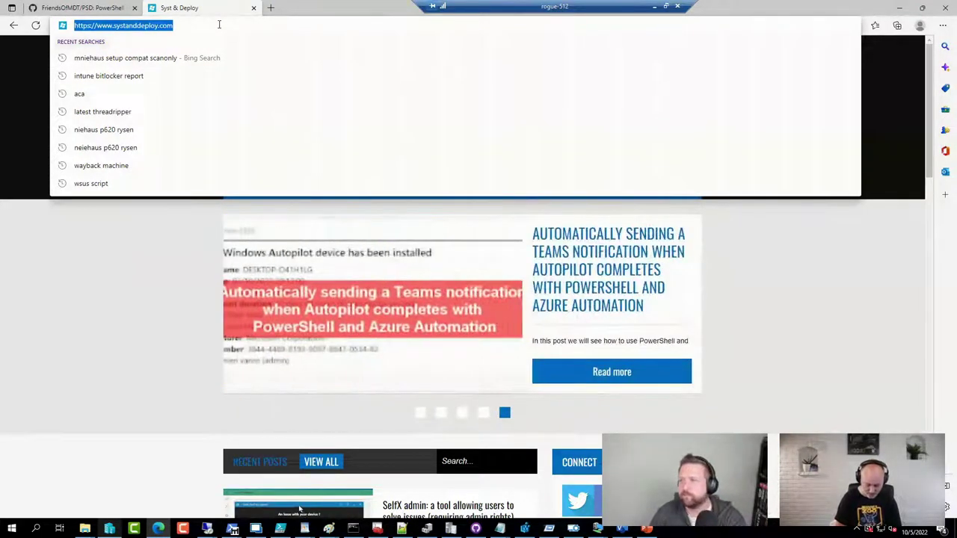
type("google")
key("Return")
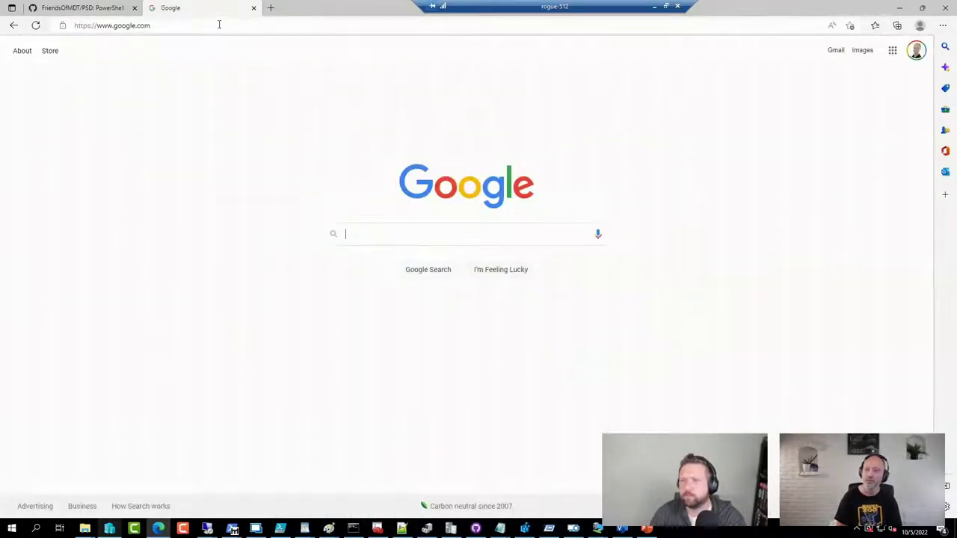
Step: Search the web for imab.dk toast using the suggested query
left_click(219, 24)
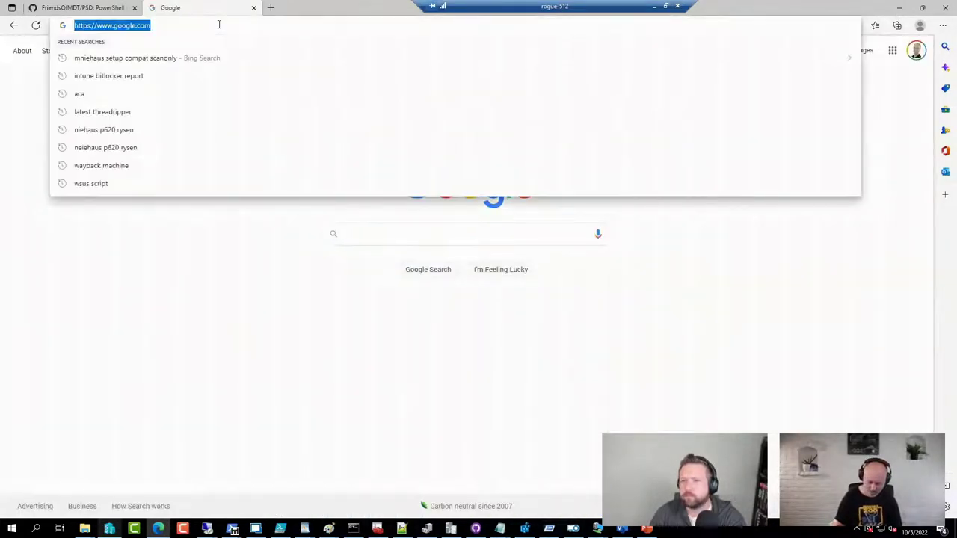
type("imab.dl")
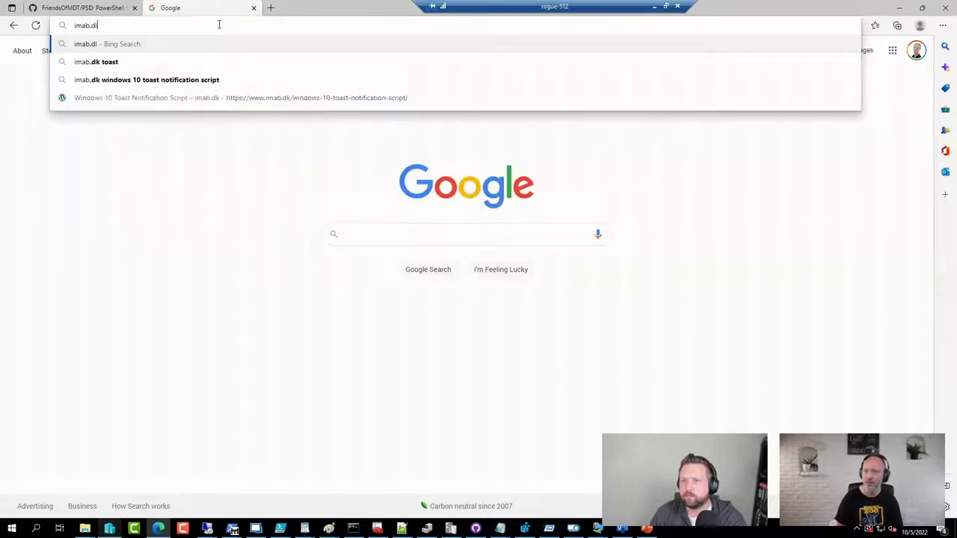
key("BackSpace")
key("Down")
key("Down")
key("Return")
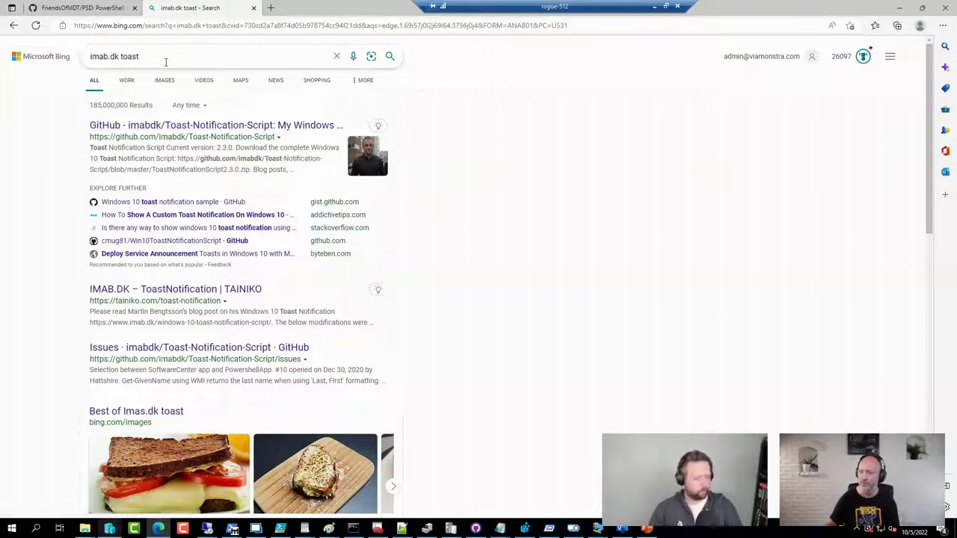
Step: Copy imab.dk from the search query and open it as a website in place of the results
double_click(116, 56)
key("ctrl+c")
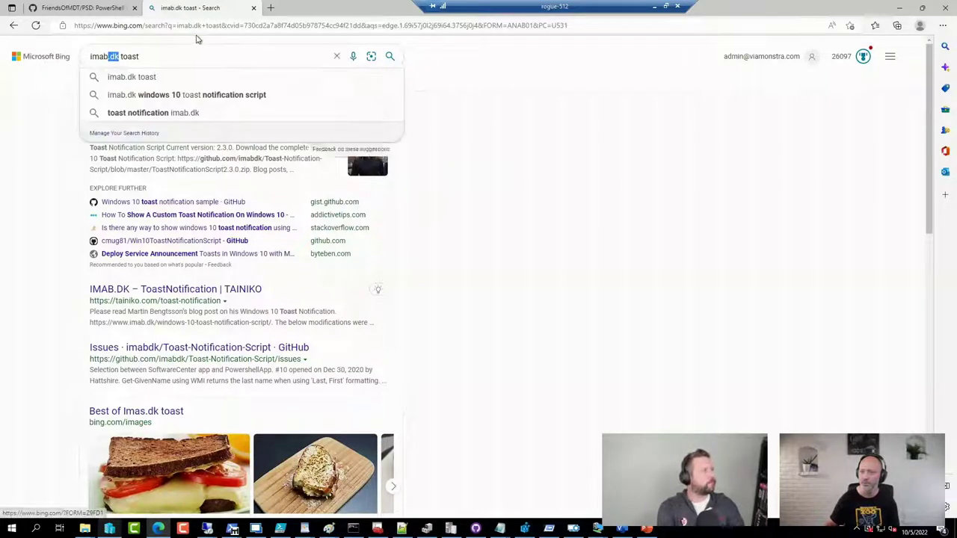
left_click(202, 26)
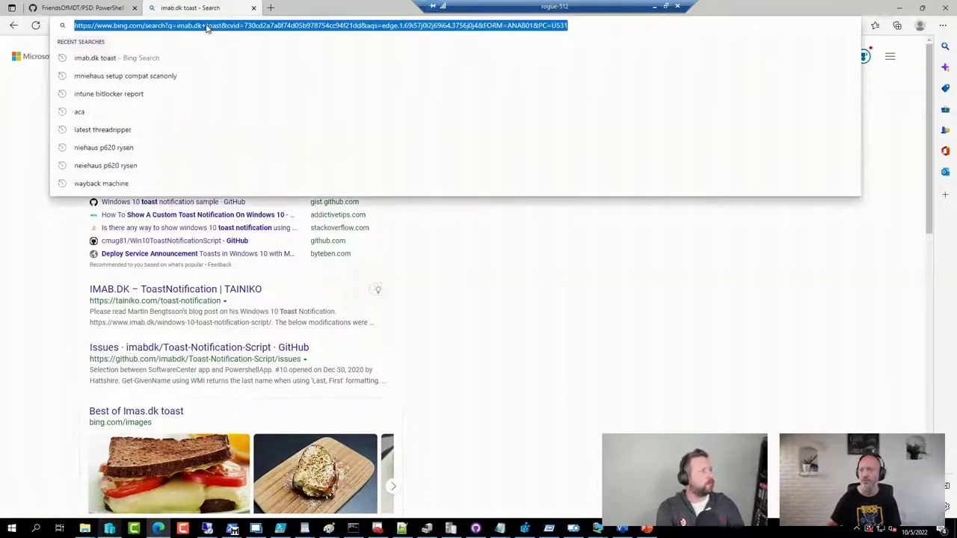
key("ctrl+v")
key("Return")
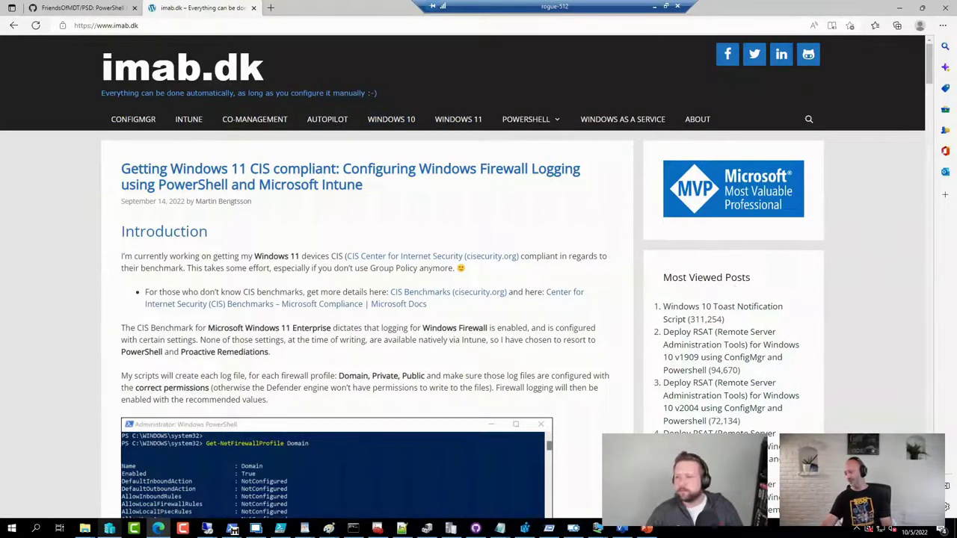
Step: Frame the Windows 10 Toast Notification Script entry under Most Viewed Posts with a red rectangle, and open that post
left_click(819, 533)
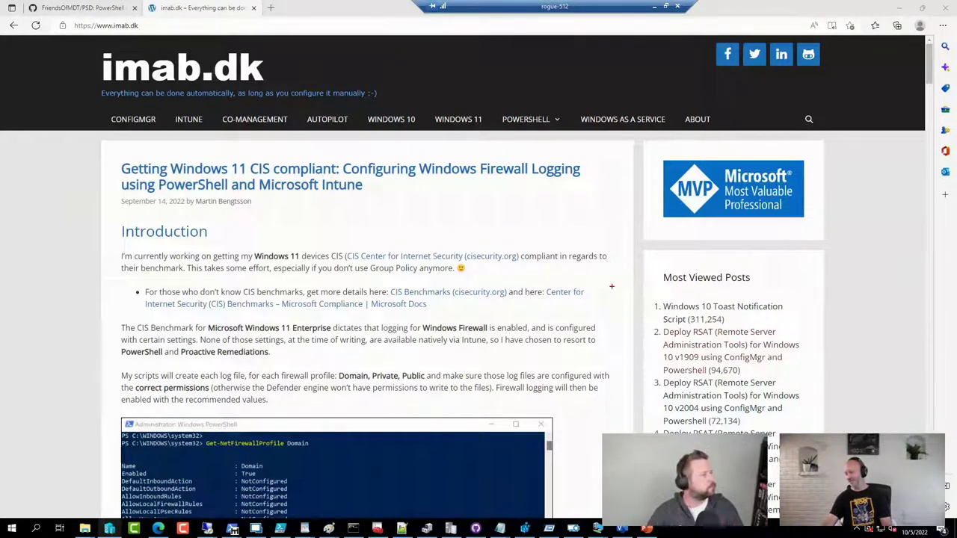
left_click_drag(612, 286, 803, 335)
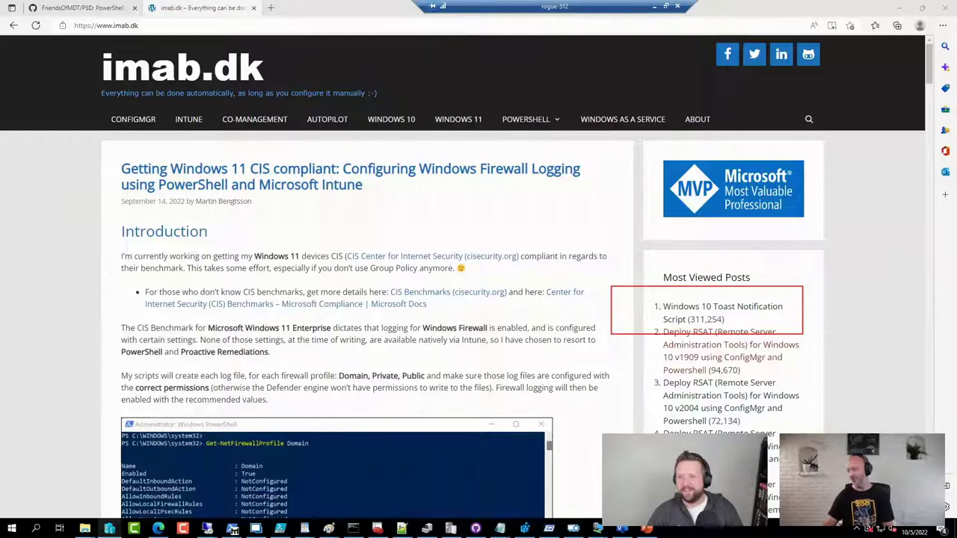
left_click(706, 310)
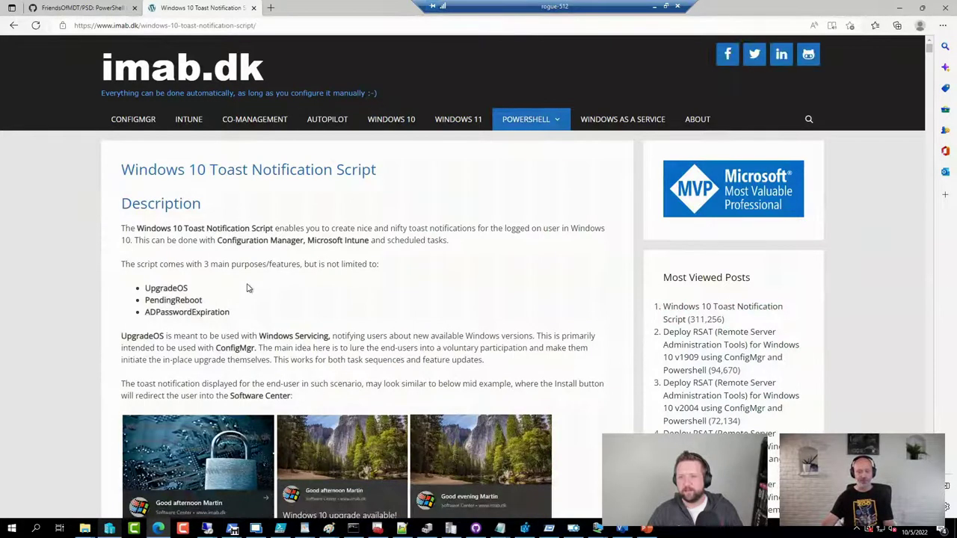
Step: Examine the toast notification post's example notifications, config-toast.xml sample, usage notes and version history
scroll(248, 288, "down", 4)
scroll(249, 288, "down", 3)
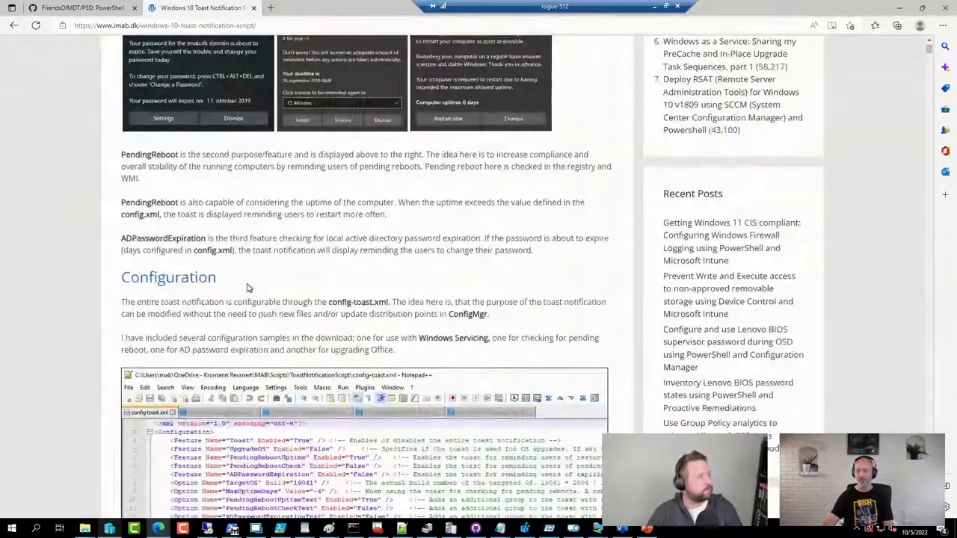
scroll(248, 288, "up", 2)
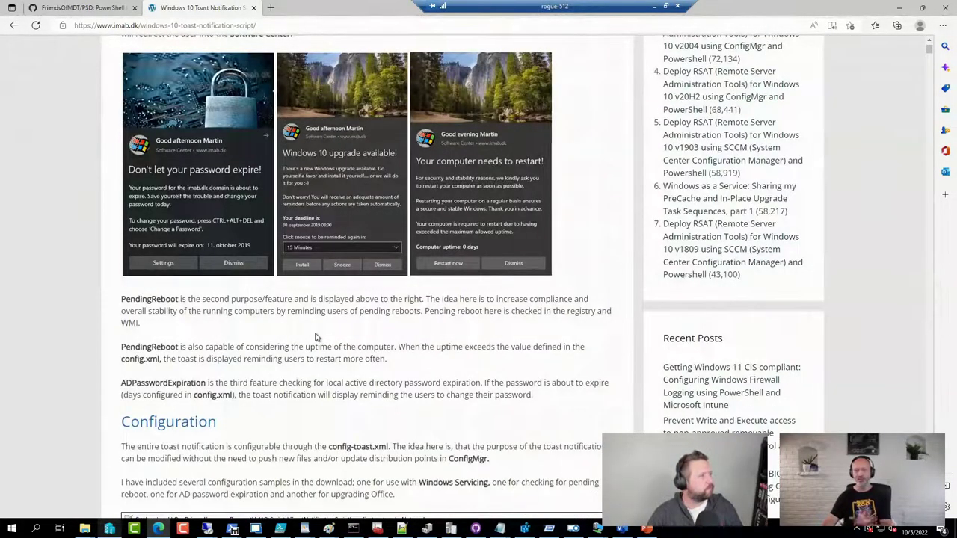
scroll(336, 347, "down", 4)
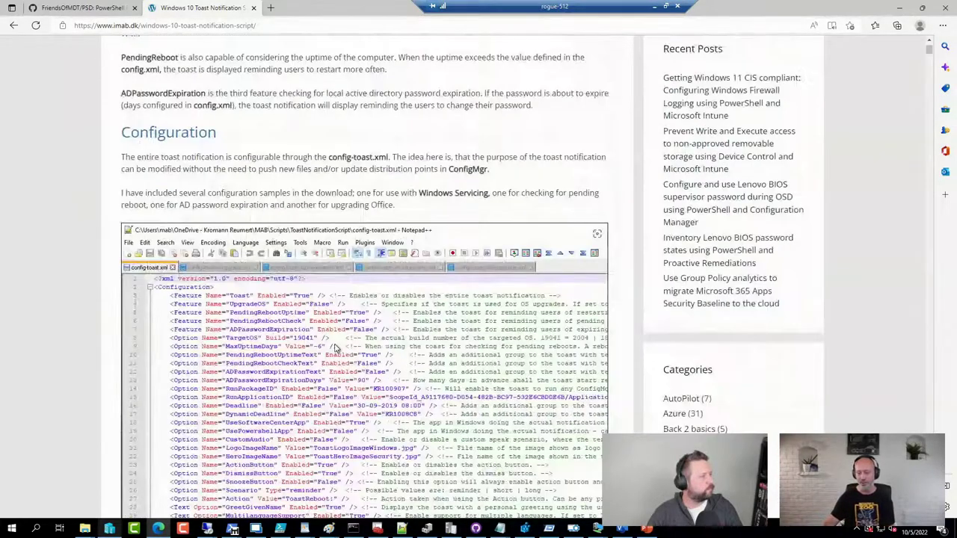
scroll(336, 345, "down", 12)
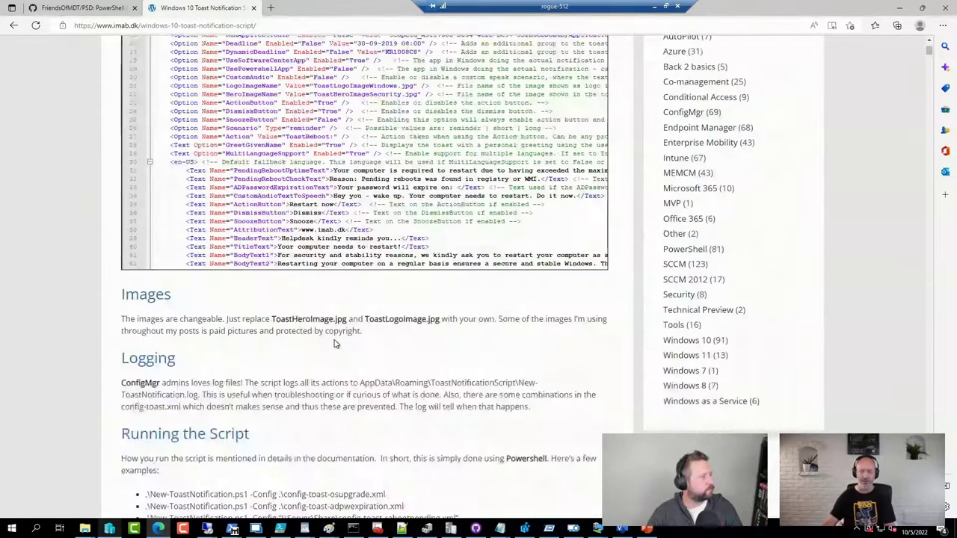
scroll(334, 340, "down", 2)
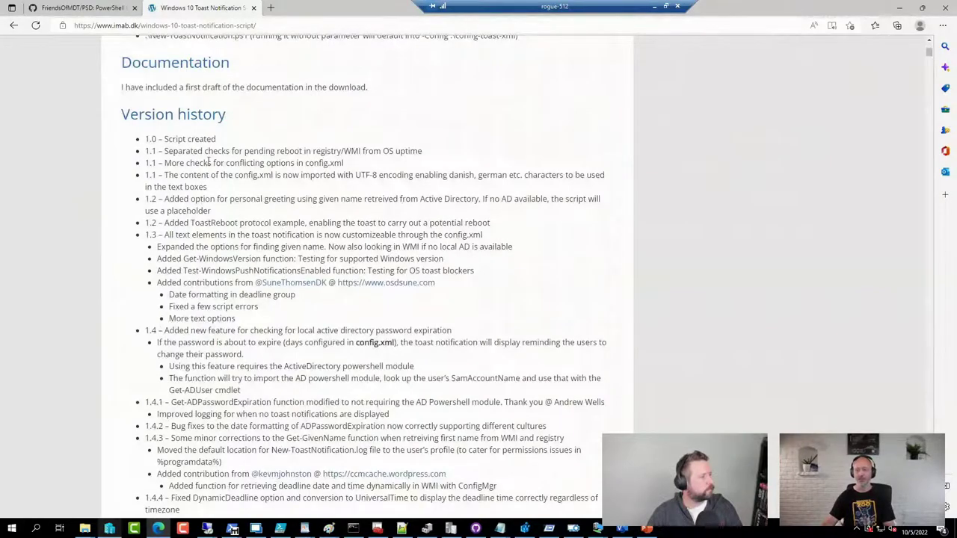
scroll(208, 162, "down", 10)
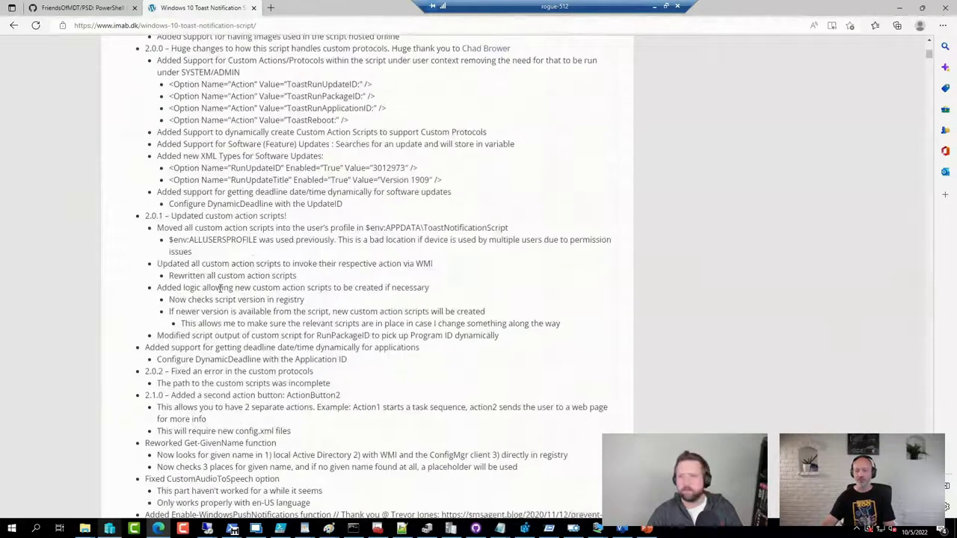
scroll(221, 288, "down", 3)
scroll(221, 277, "up", 20)
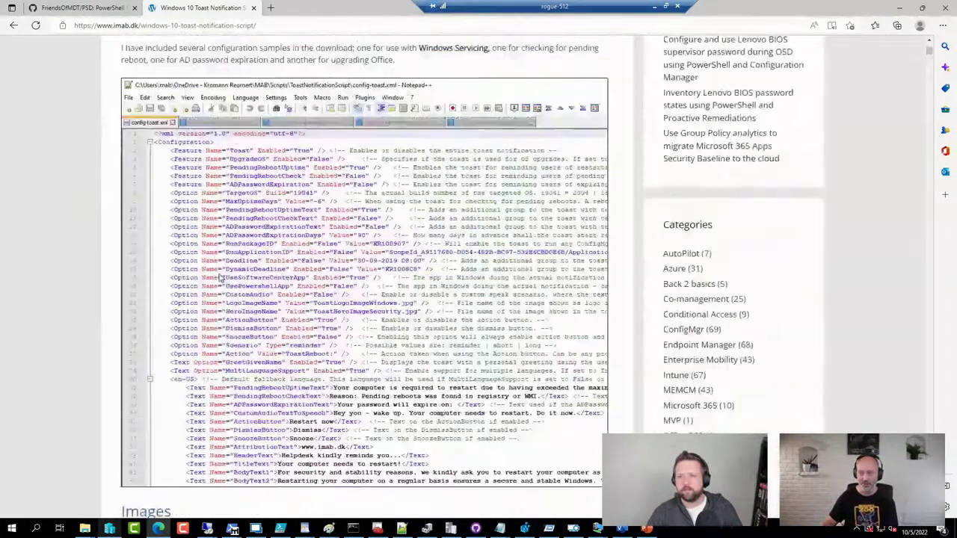
scroll(221, 278, "up", 6)
scroll(314, 224, "down", 5)
Step: Return to the beginning of the post and highlight its title, Windows 10 Toast Notification Script, then its page address
scroll(408, 105, "up", 15)
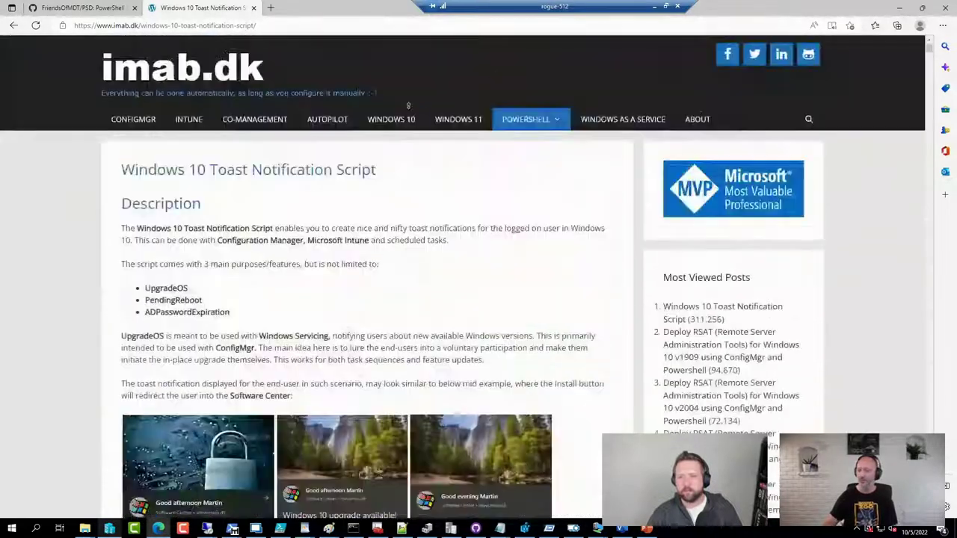
left_click_drag(388, 177, 115, 177)
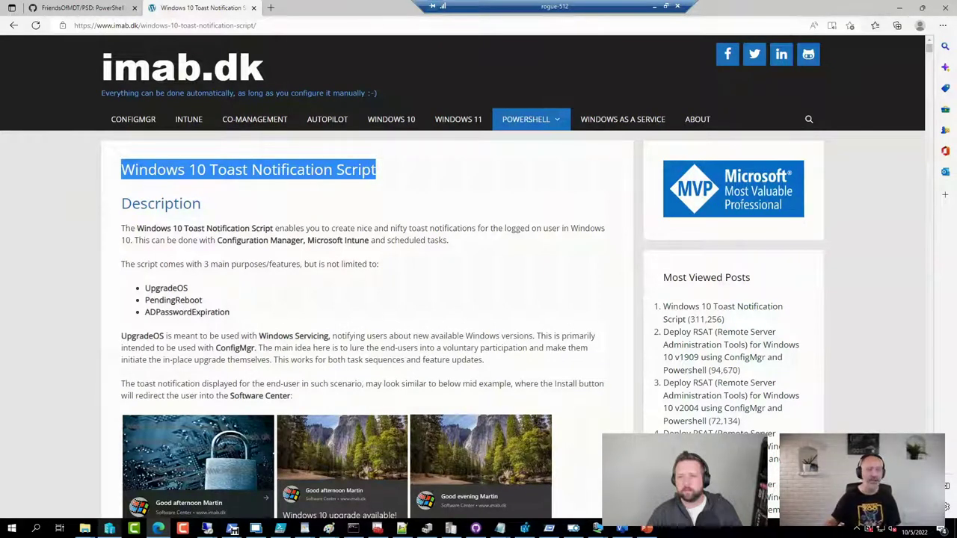
left_click(316, 27)
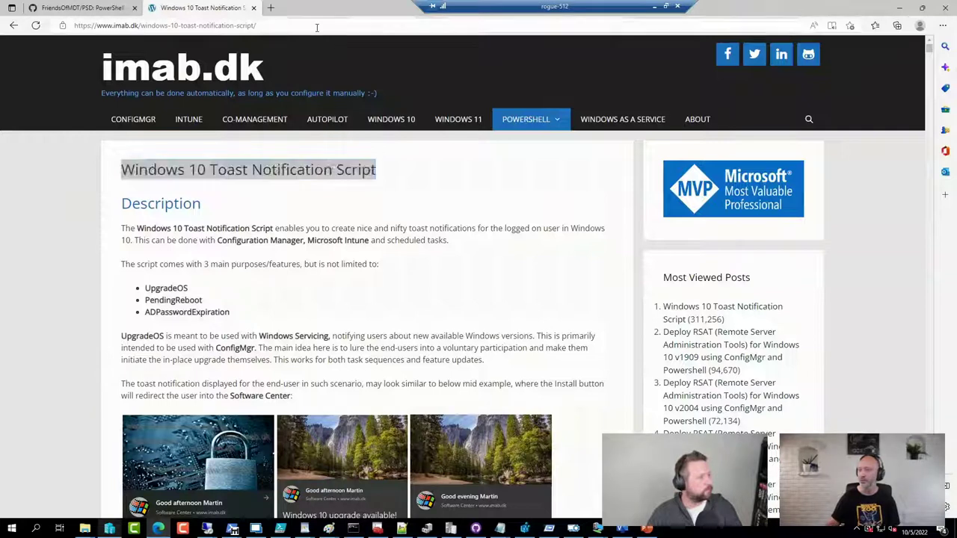
Step: Open garytown.com in place of the toast notification post and search the blog for lock screen
left_click(316, 27)
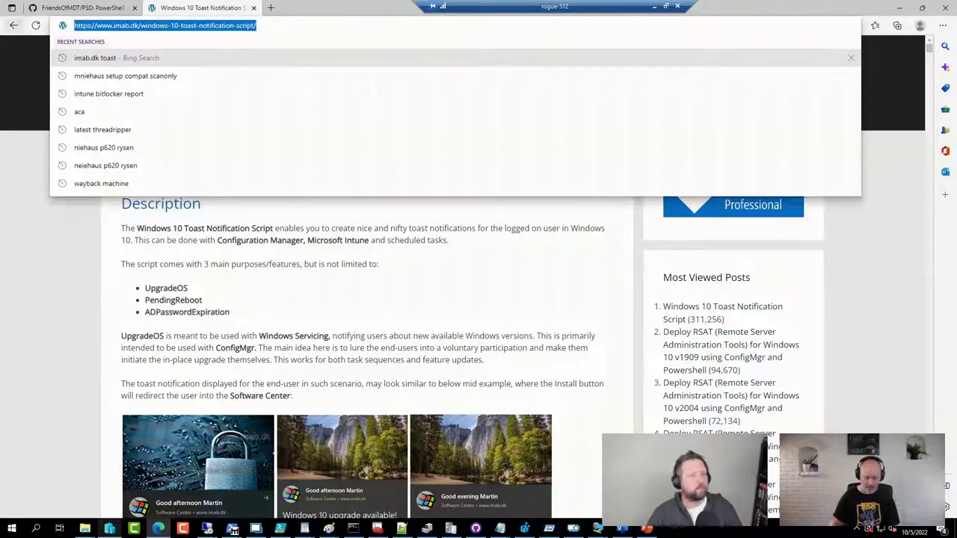
type("gary")
key("Return")
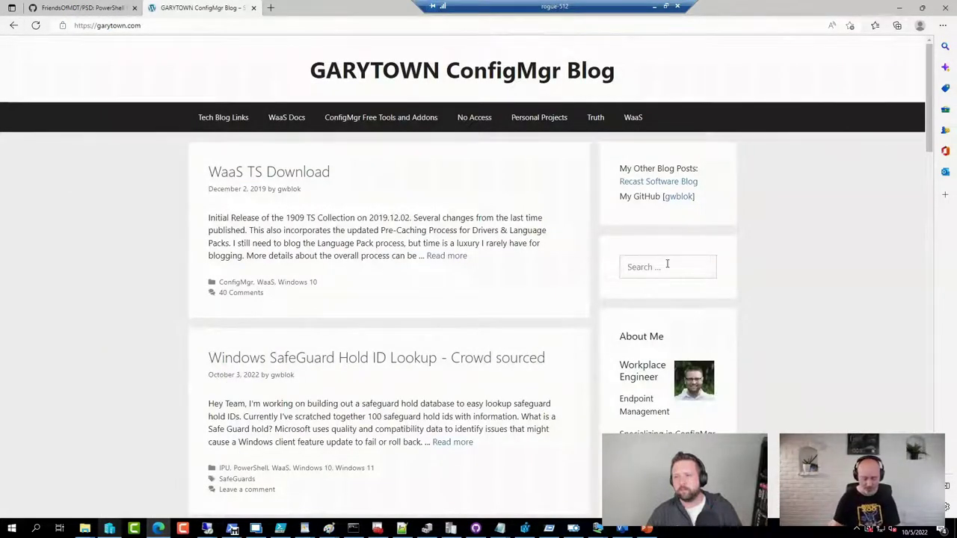
left_click(667, 264)
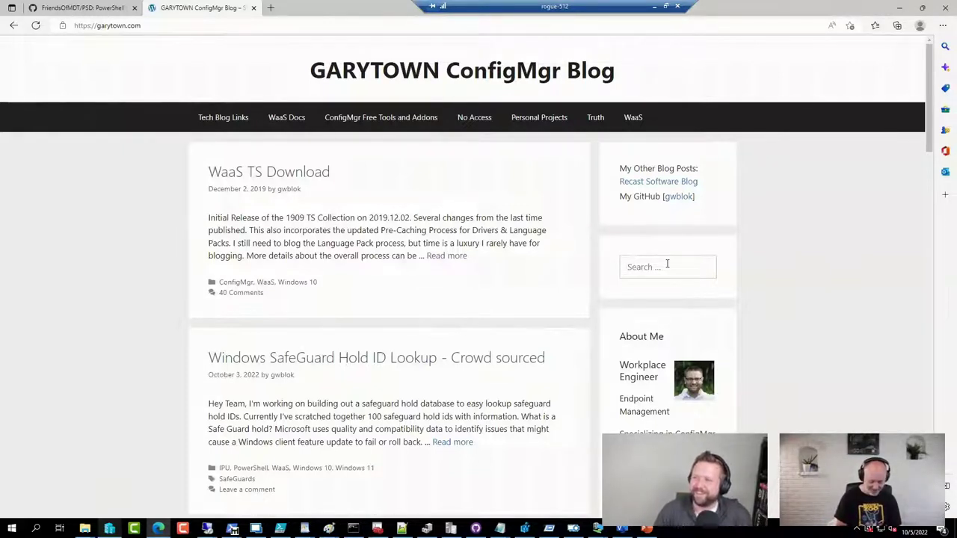
type("lock screen")
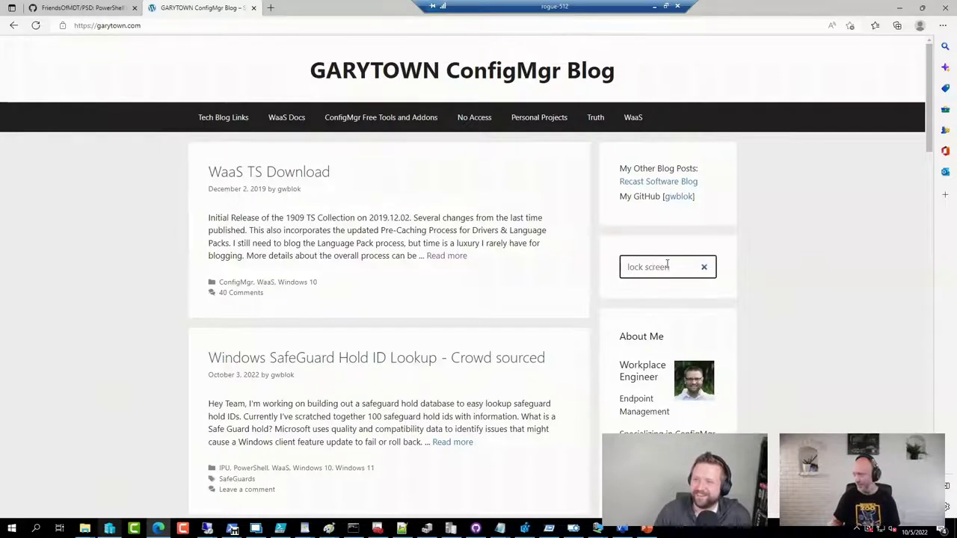
key("Return")
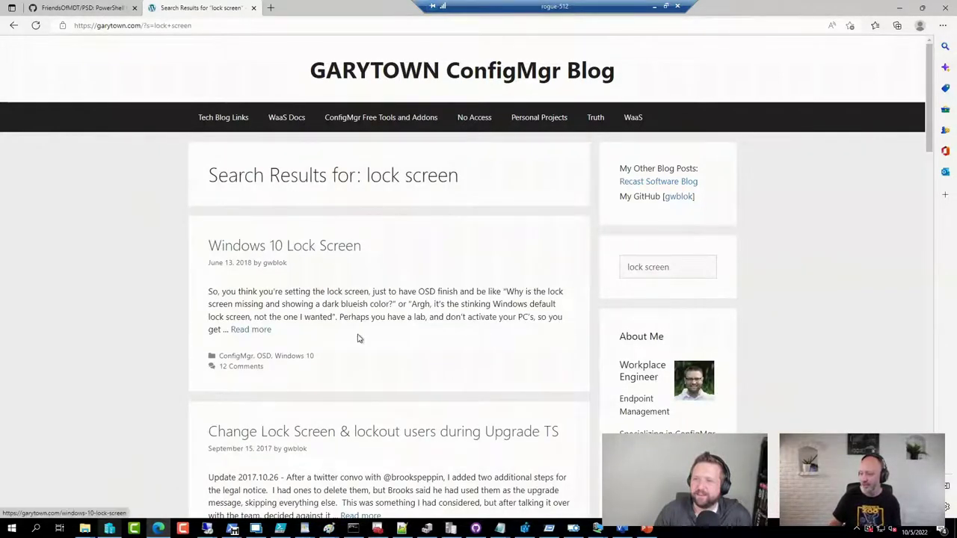
Step: Open the Change Lock Screen & lockout users during Upgrade TS post, view its example images, and highlight its title and page address
left_click(360, 439)
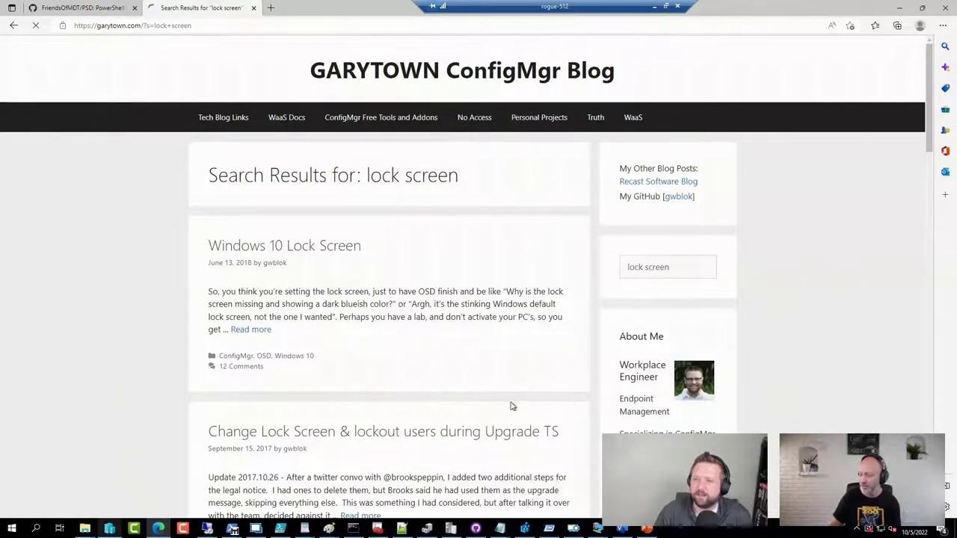
scroll(439, 378, "down", 15)
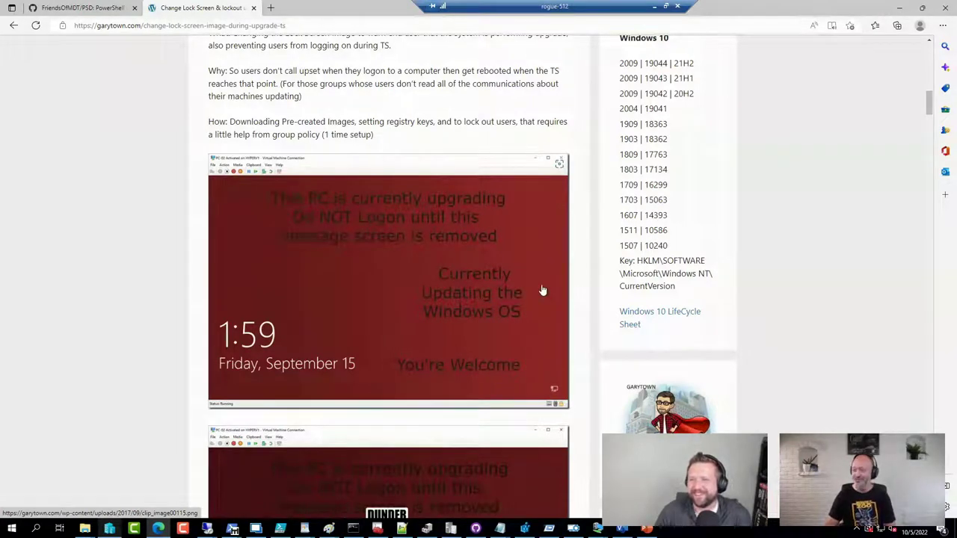
scroll(363, 357, "up", 8)
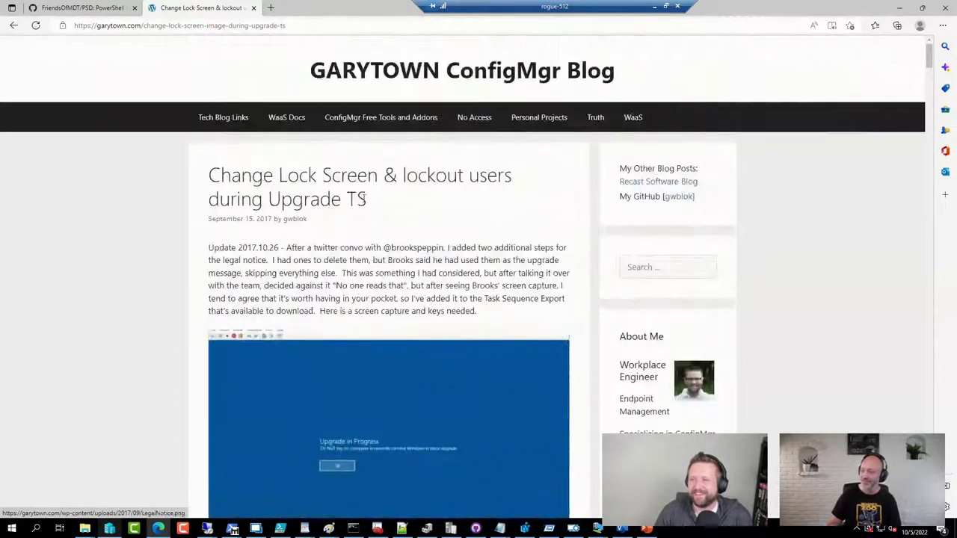
left_click_drag(381, 203, 206, 181)
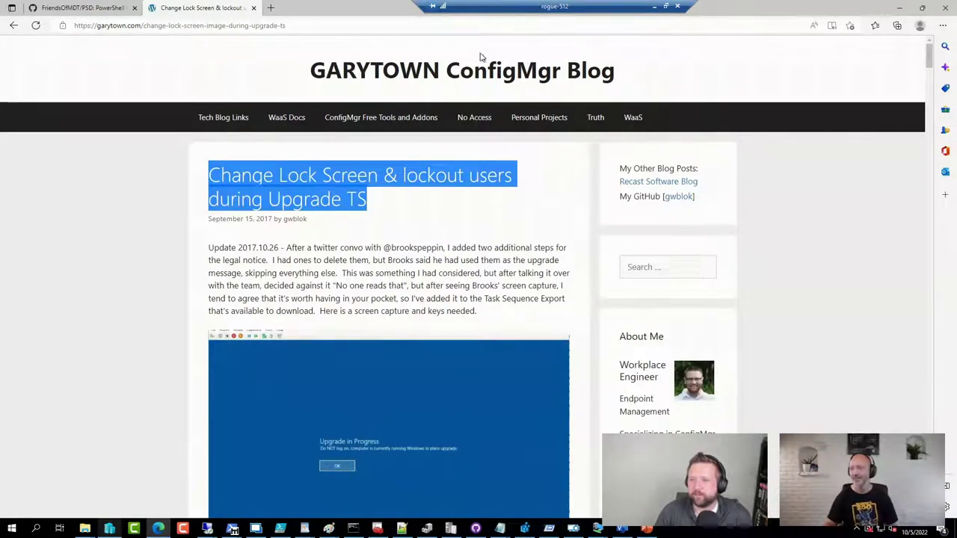
left_click(312, 29)
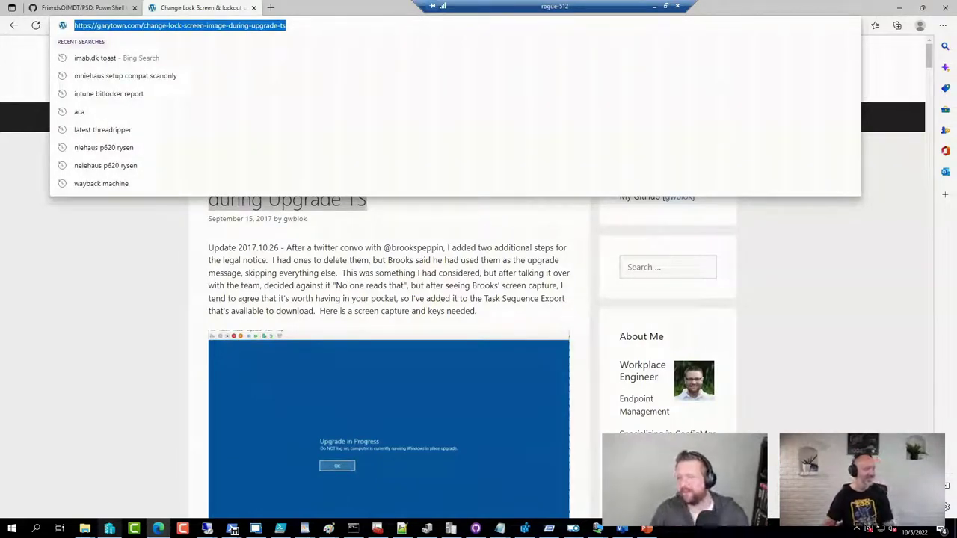
left_click(124, 342)
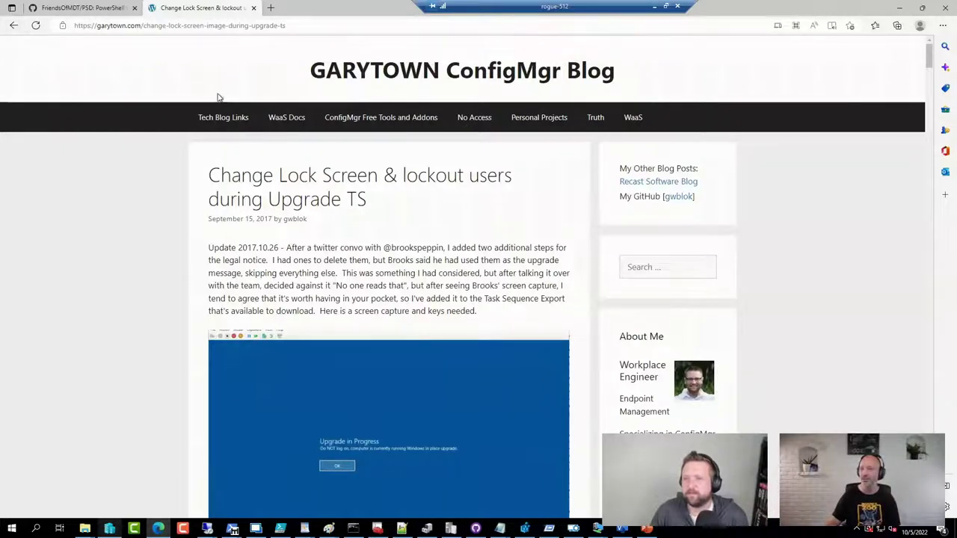
Step: Shorten the page address to garytown.com to return to the blog's home page, and open the WaaS TS Download post for viewing
left_click(149, 30)
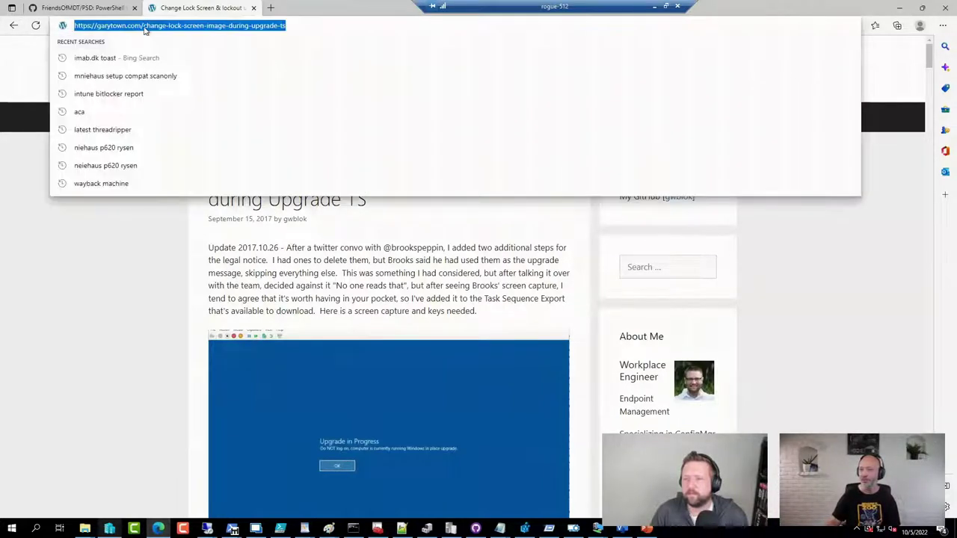
left_click(166, 36)
key("shift+End")
key("BackSpace")
key("Return")
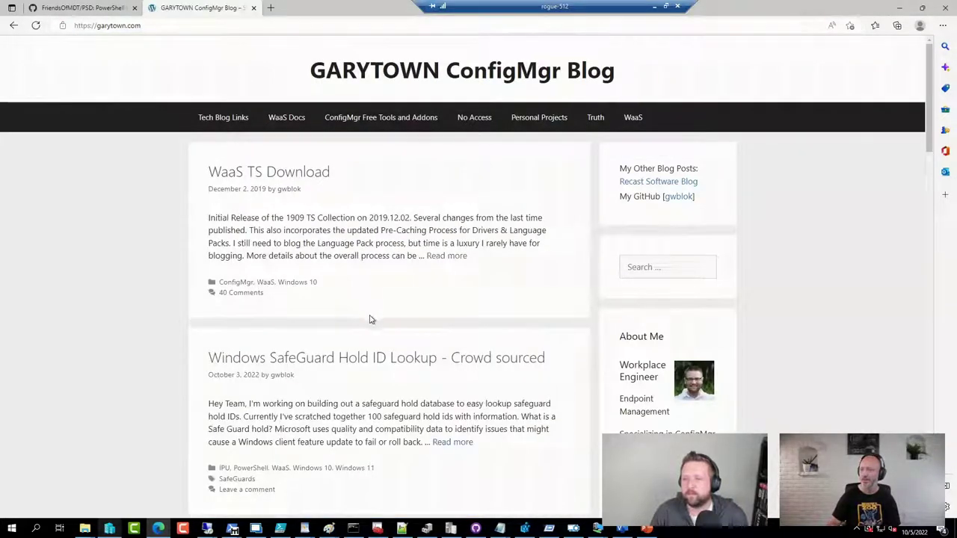
left_click(274, 176)
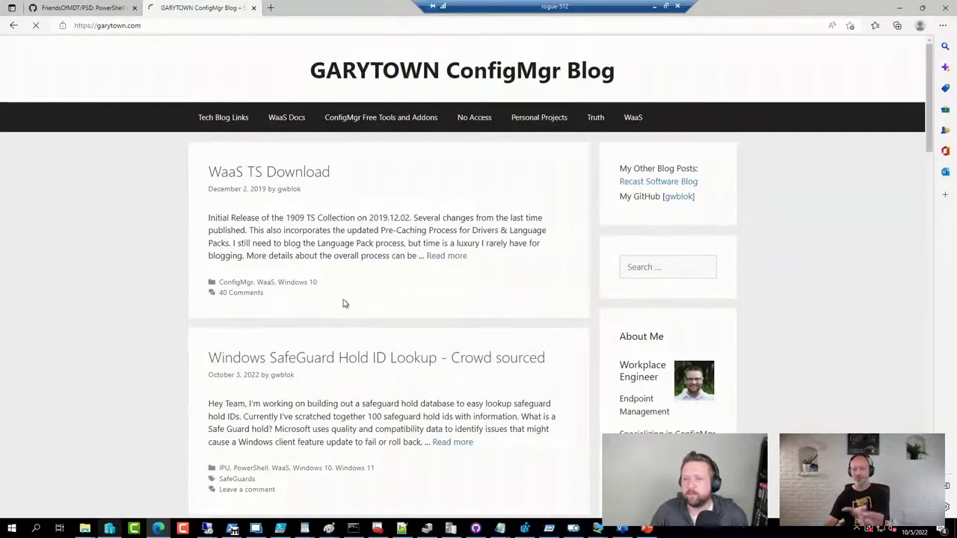
scroll(385, 365, "down", 2)
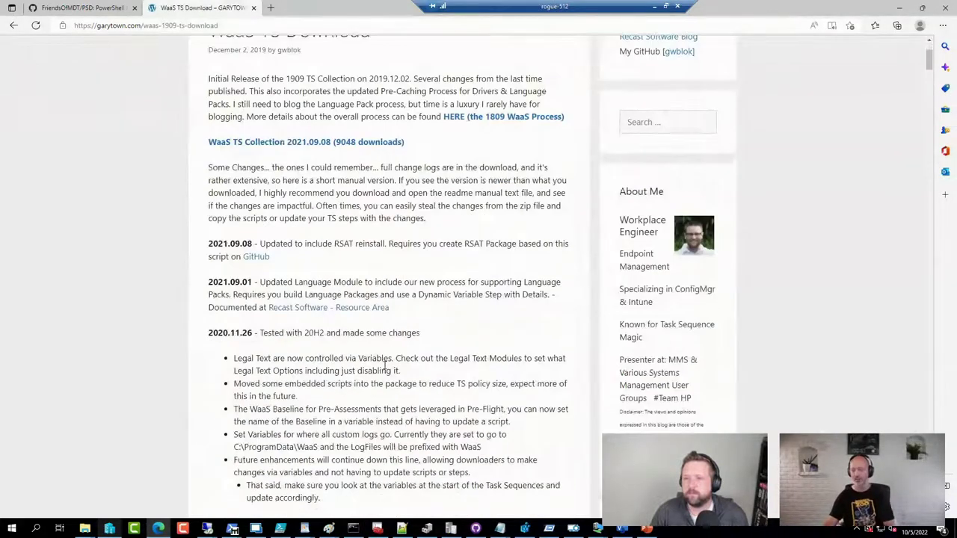
scroll(288, 214, "up", 2)
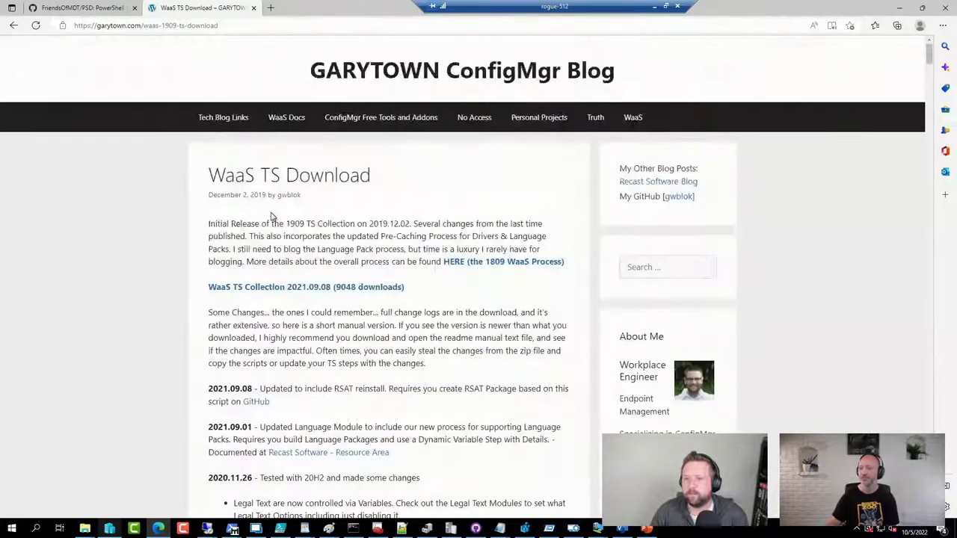
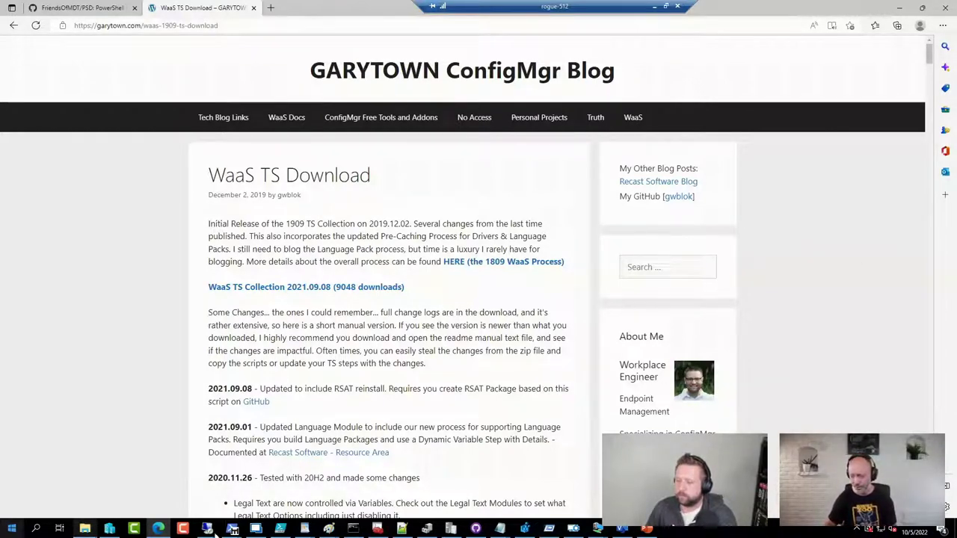
Step: Switch to the remote connection manager and bring up the MDT01 session under Demo OSD Lab
left_click(256, 529)
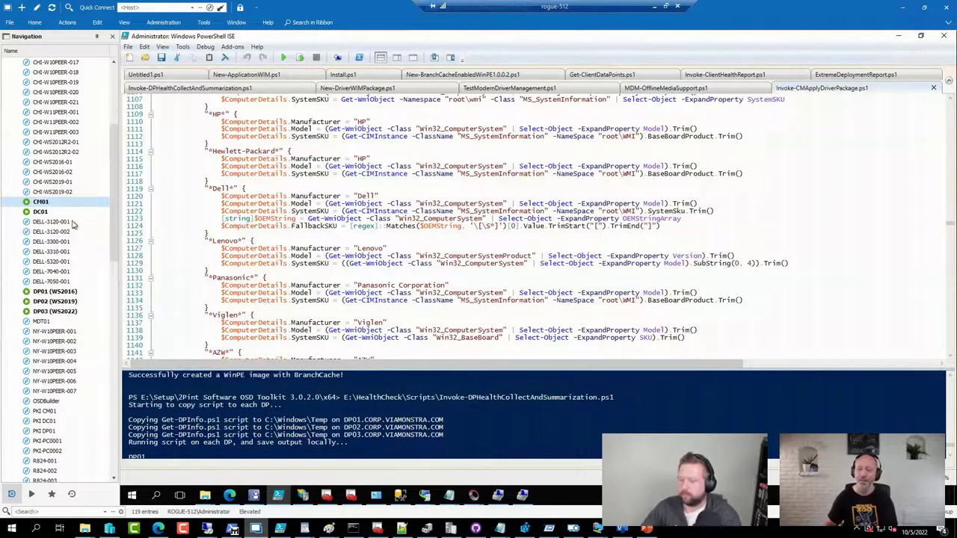
scroll(116, 234, "down", 15)
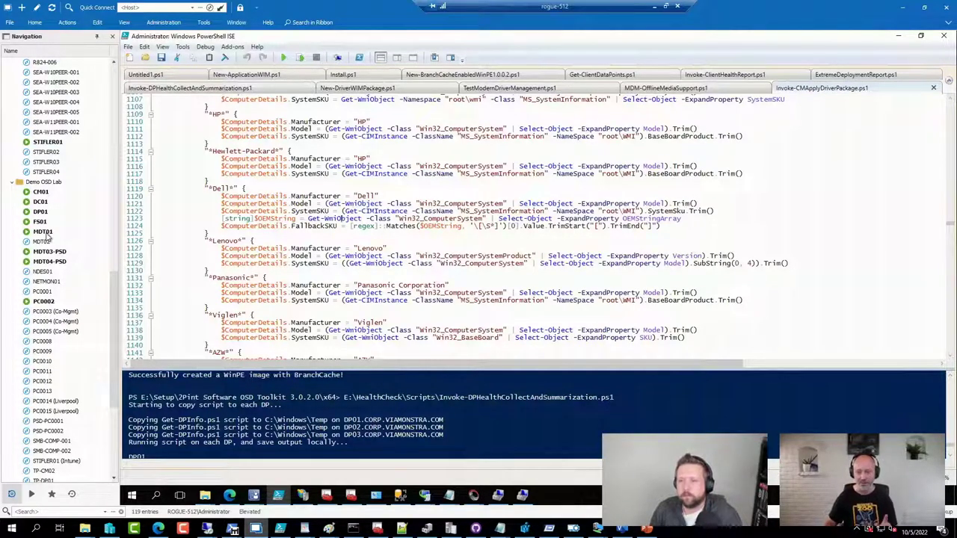
left_click(45, 234)
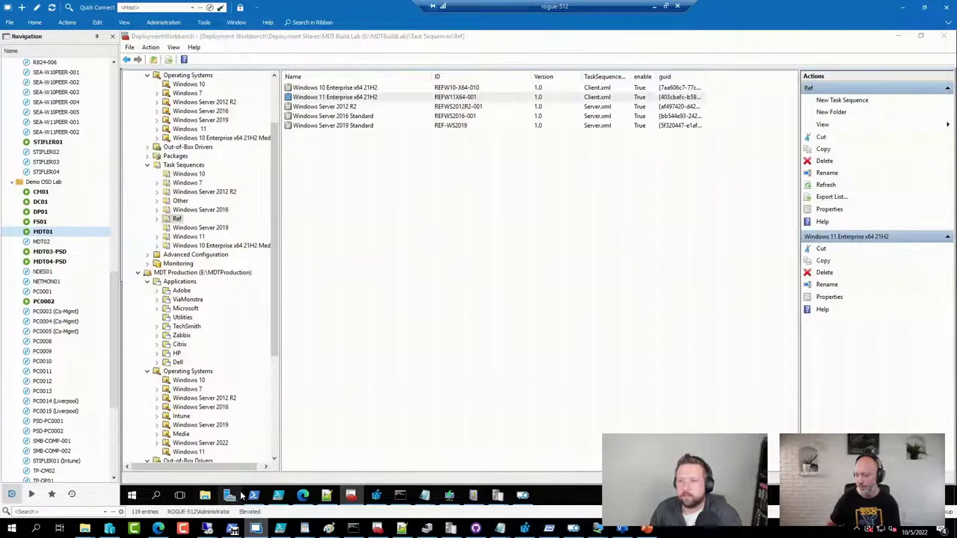
Step: On MDT01, browse in File Explorer to C:\Program Files\Microsoft Deployment Toolkit\Templates and look through its files
left_click(236, 495)
left_click(426, 227)
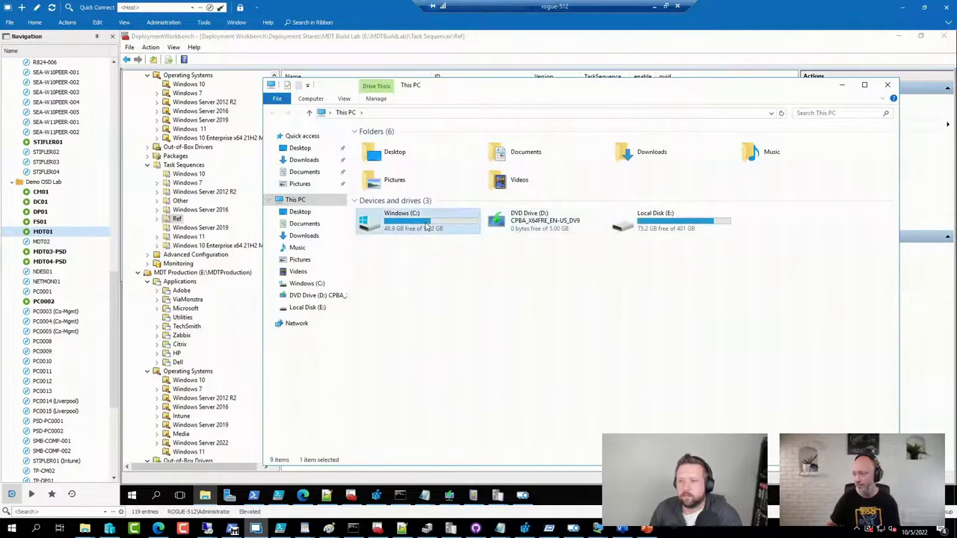
double_click(426, 226)
double_click(384, 197)
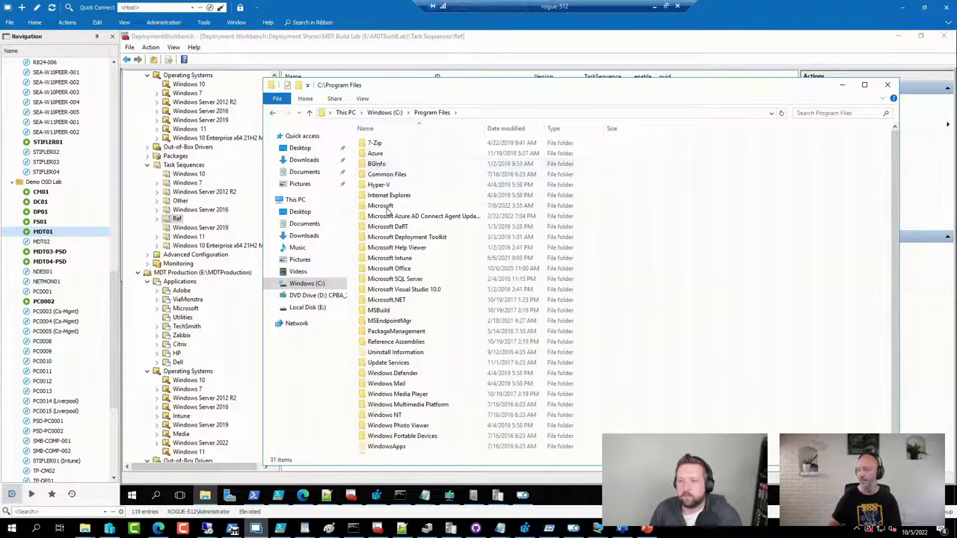
double_click(393, 237)
left_click(380, 217)
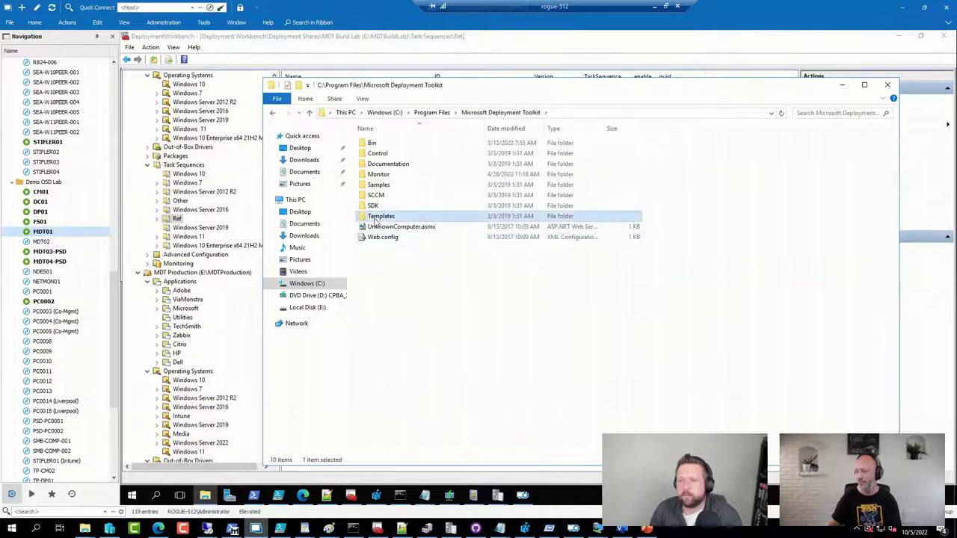
double_click(378, 217)
left_click(382, 154)
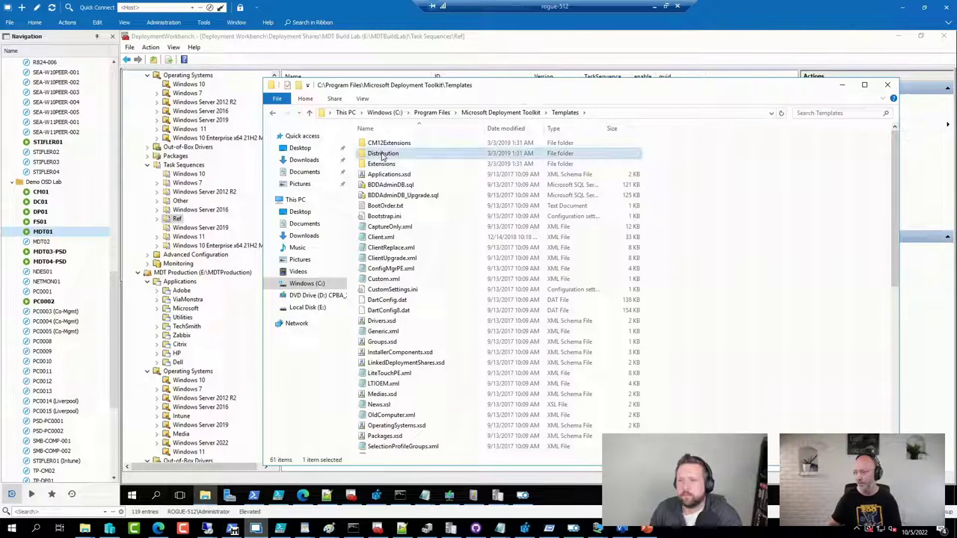
scroll(415, 317, "down", 10)
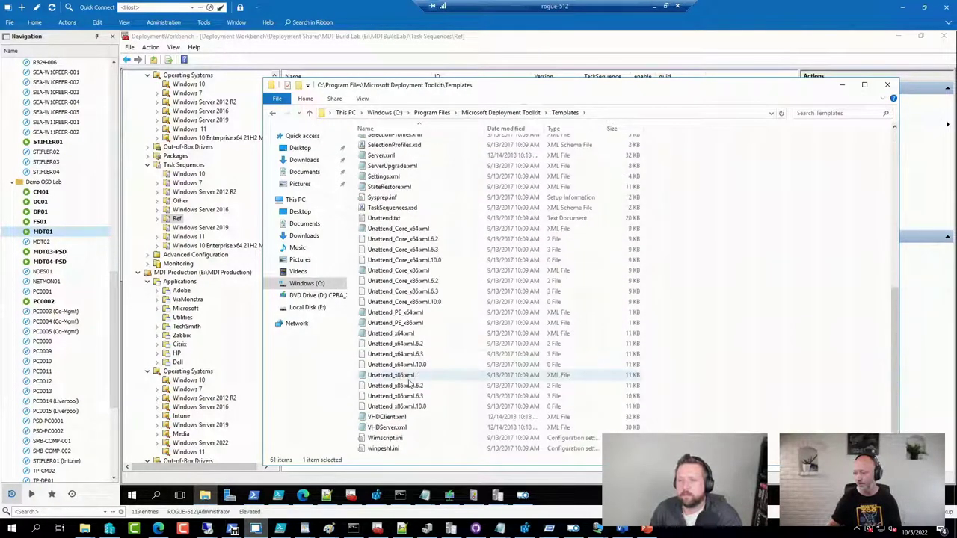
Step: Point out Wimscript.ini in the Templates folder, view its exclusion list in a narrowed Notepad window, and close the file
left_click(394, 439)
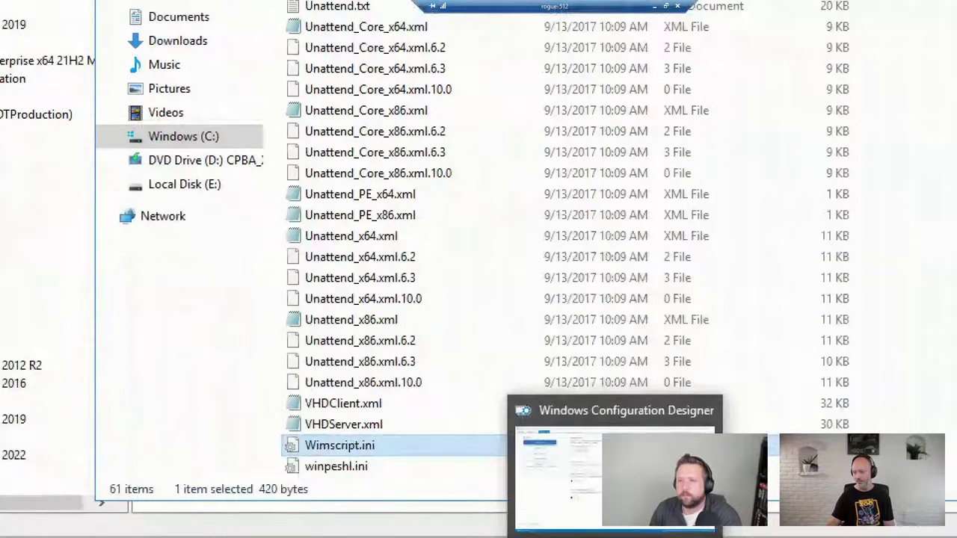
left_click_drag(332, 452, 444, 466)
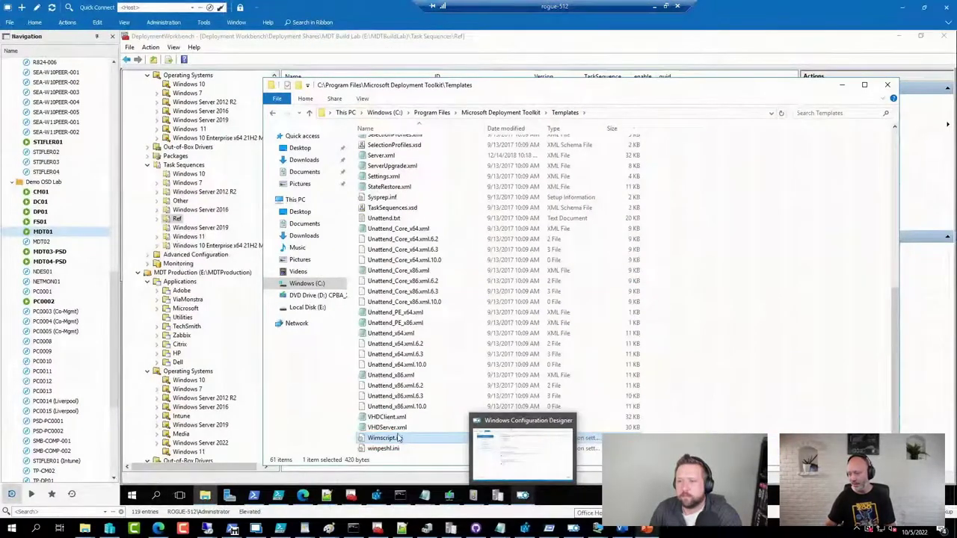
double_click(385, 439)
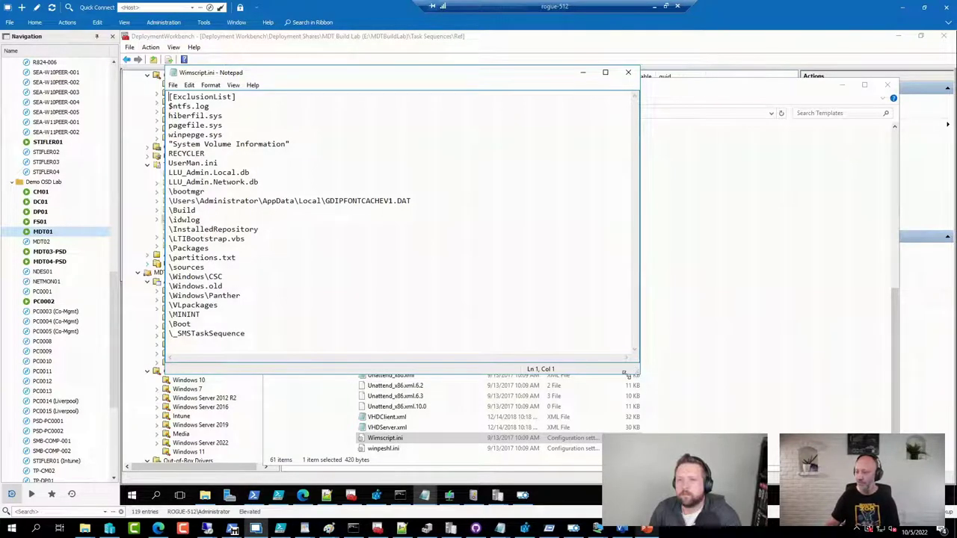
left_click_drag(636, 369, 509, 384)
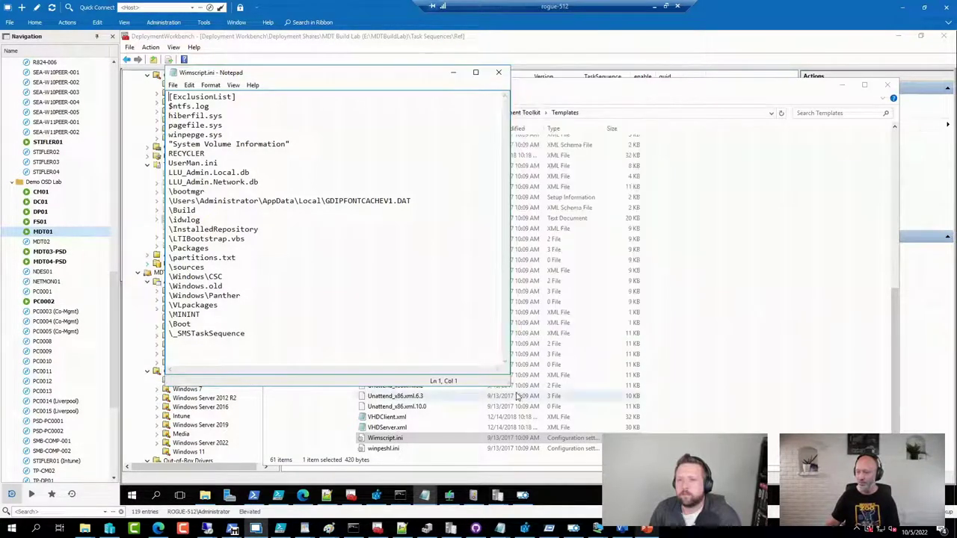
left_click(501, 74)
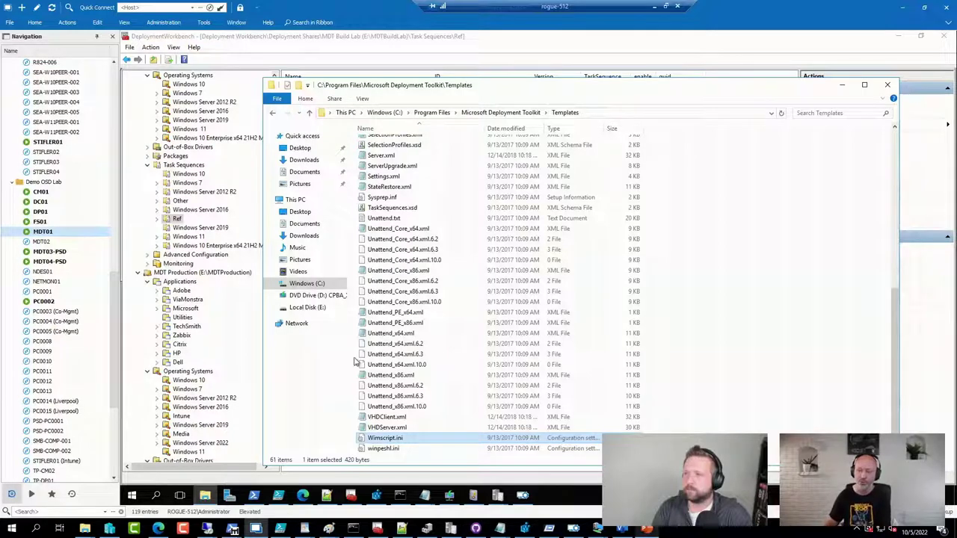
Step: In Deployment Workbench, collapse the MDT Build Lab share and reduce the MDT Production share to its top-level nodes
left_click(191, 273)
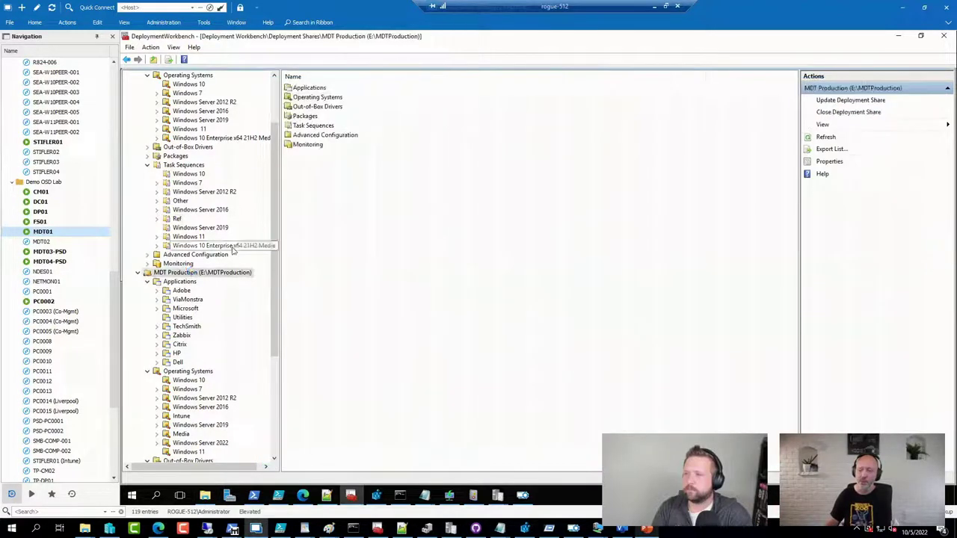
scroll(276, 183, "up", 3)
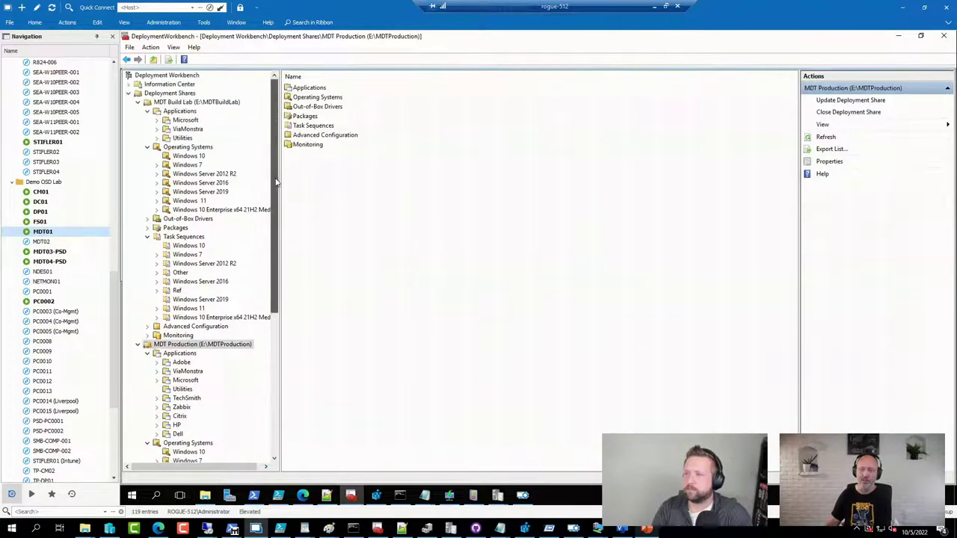
left_click(138, 102)
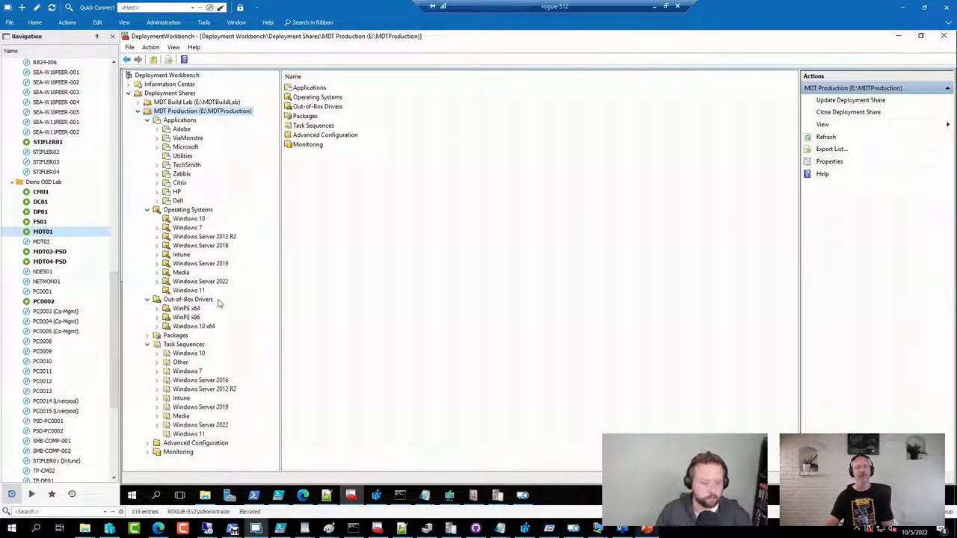
left_click(137, 111)
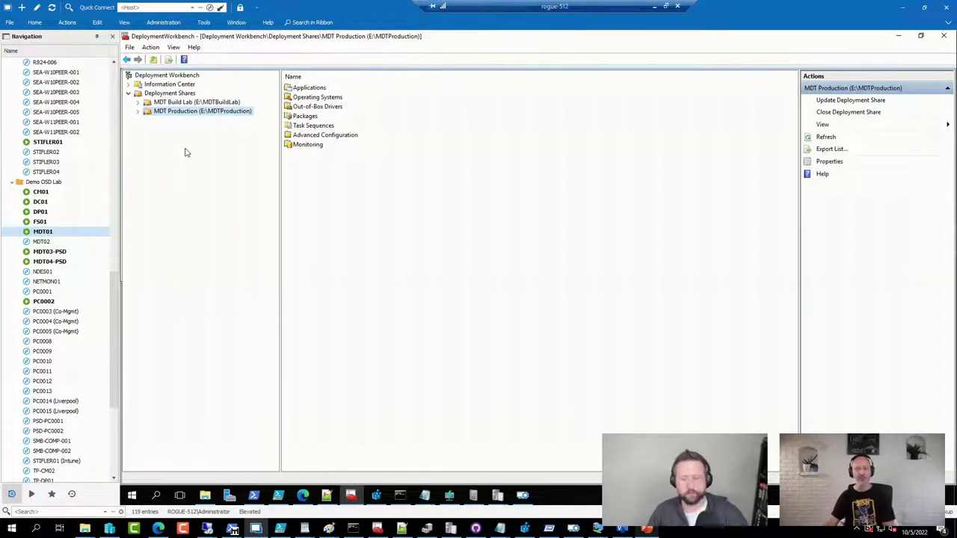
left_click(138, 111)
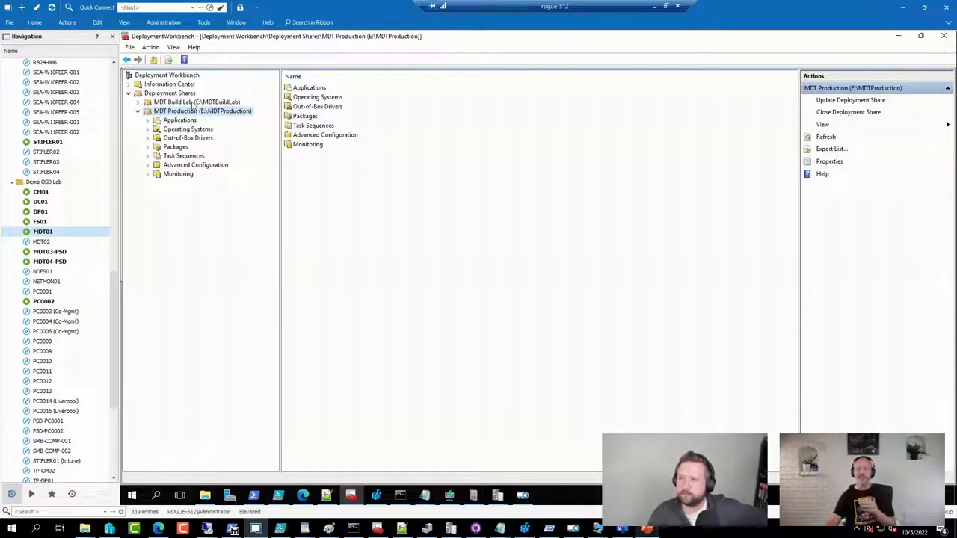
Step: Start opening an existing deployment share from Deployment Shares, begin a UNC path starting with \\, and cancel the wizard
left_click(194, 103)
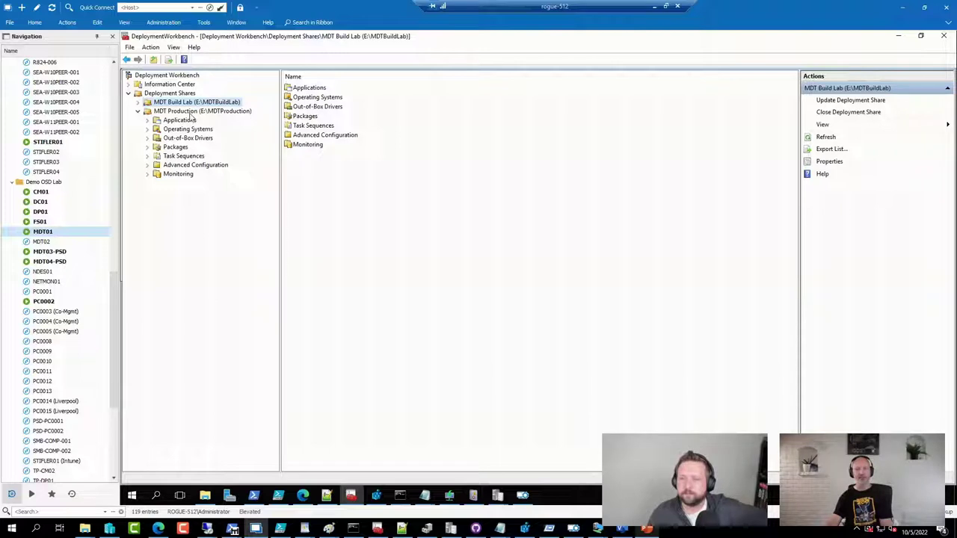
left_click(190, 112)
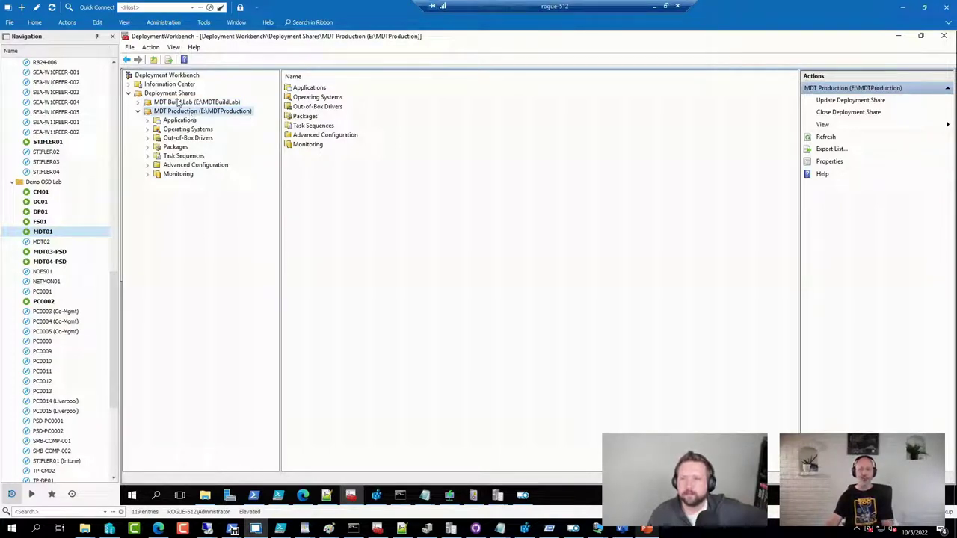
right_click(172, 94)
left_click(205, 111)
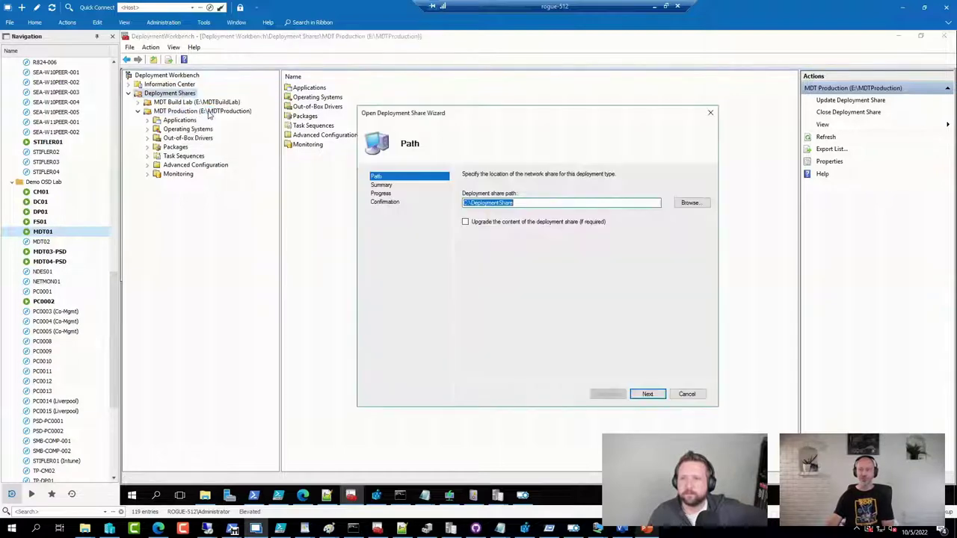
type("\\\\")
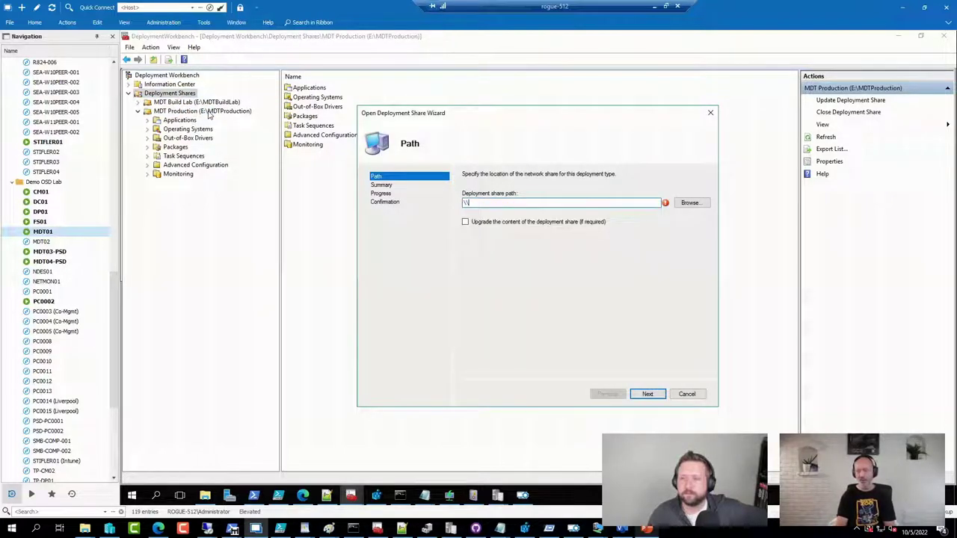
left_click(694, 397)
left_click(518, 296)
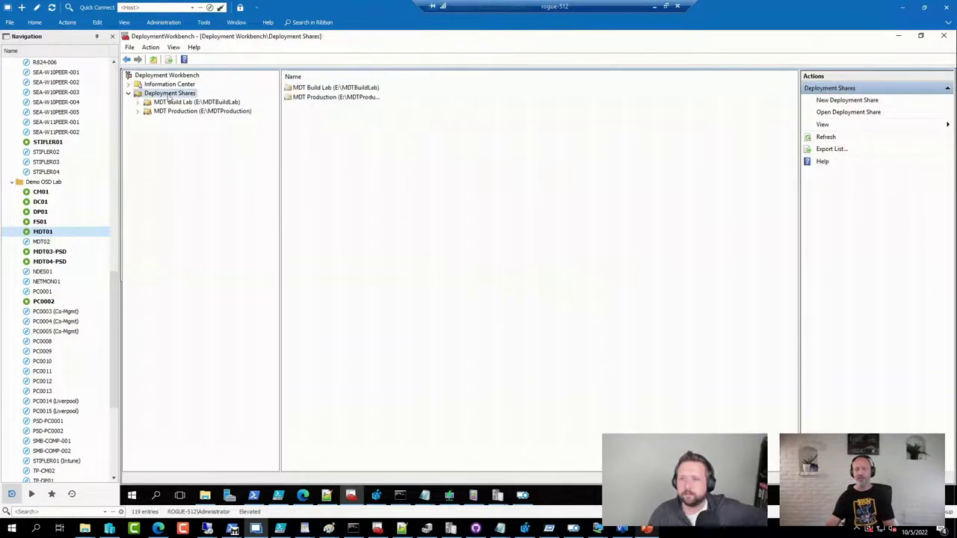
Step: Copy Install - Microsoft Office 365 - x64 from MDT Build Lab's Applications\Microsoft folder to Applications\Microsoft in MDT Production
left_click(137, 103)
left_click(148, 110)
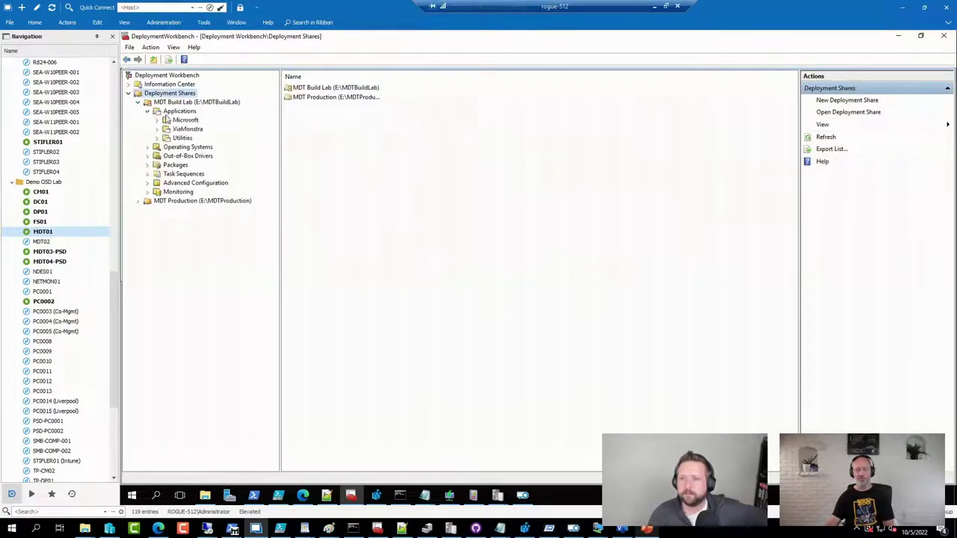
left_click(185, 121)
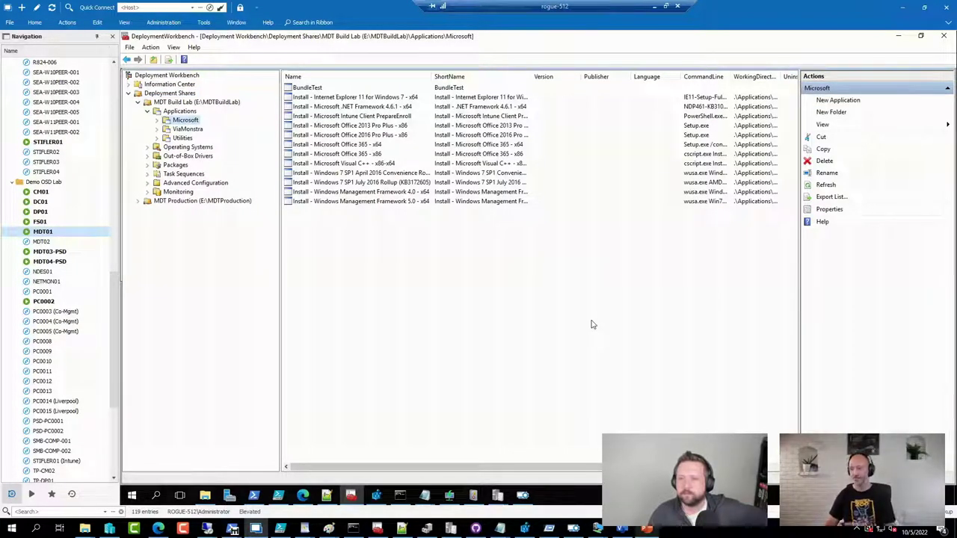
left_click(349, 146)
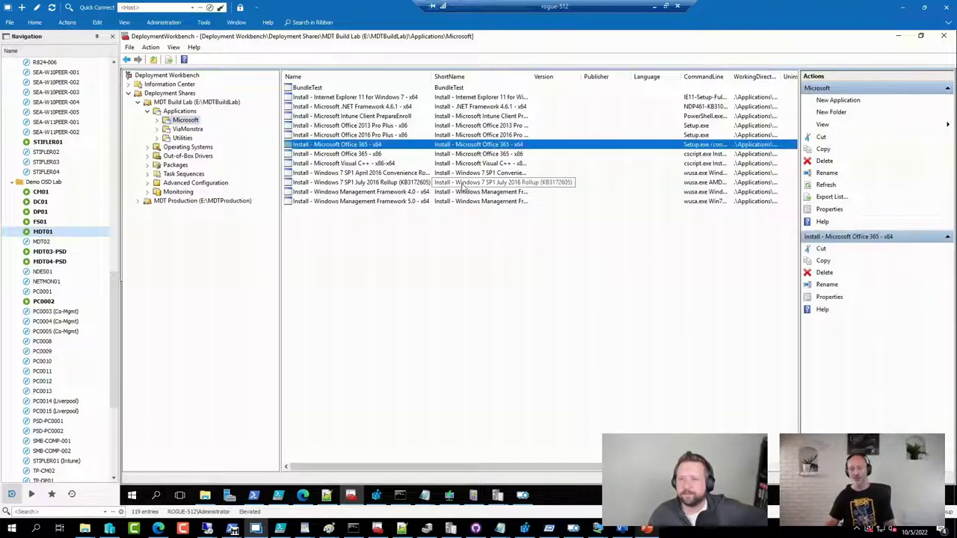
key("ctrl+c")
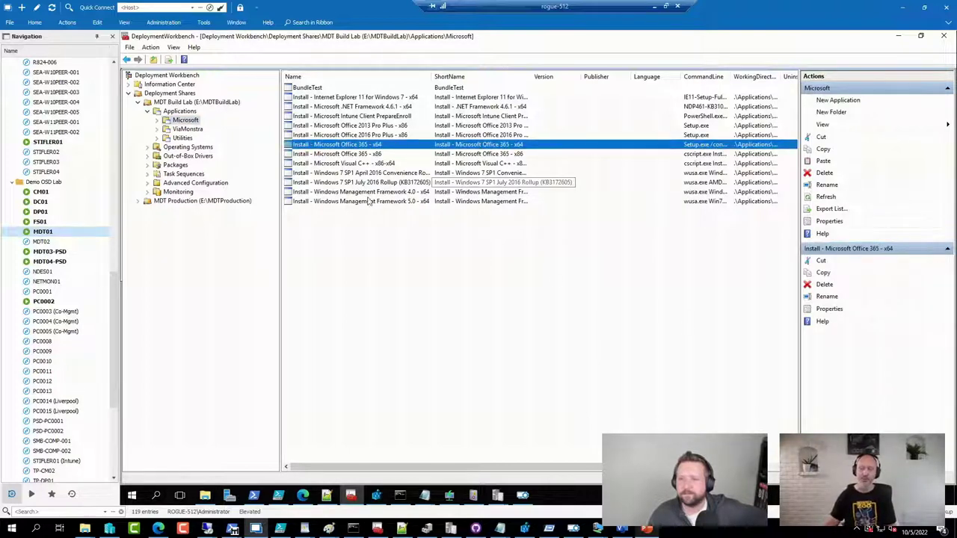
left_click(139, 202)
left_click(148, 210)
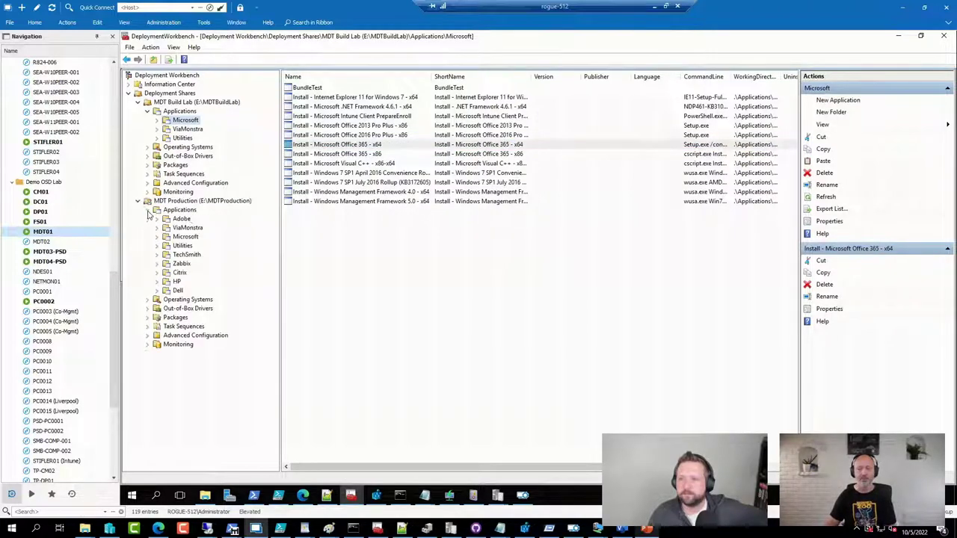
left_click(186, 237)
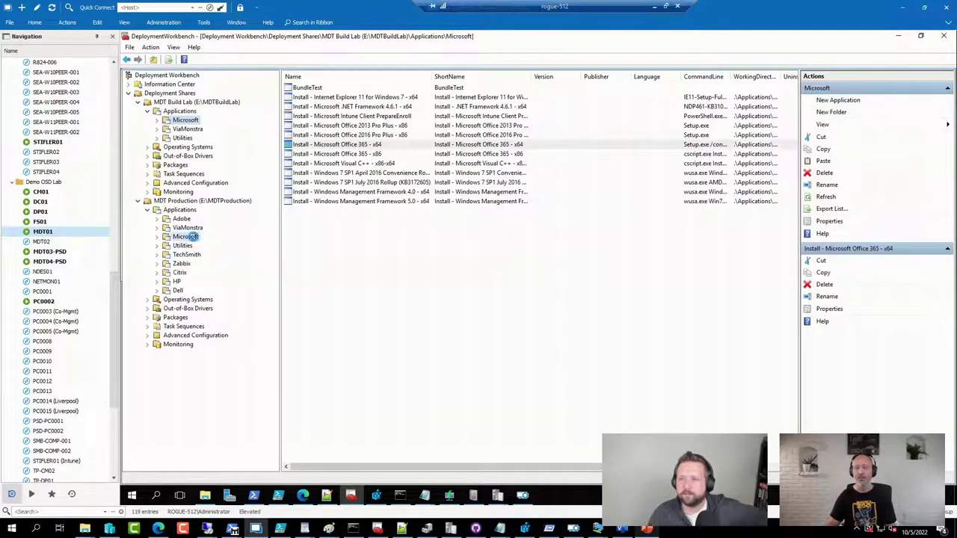
key("ctrl+v")
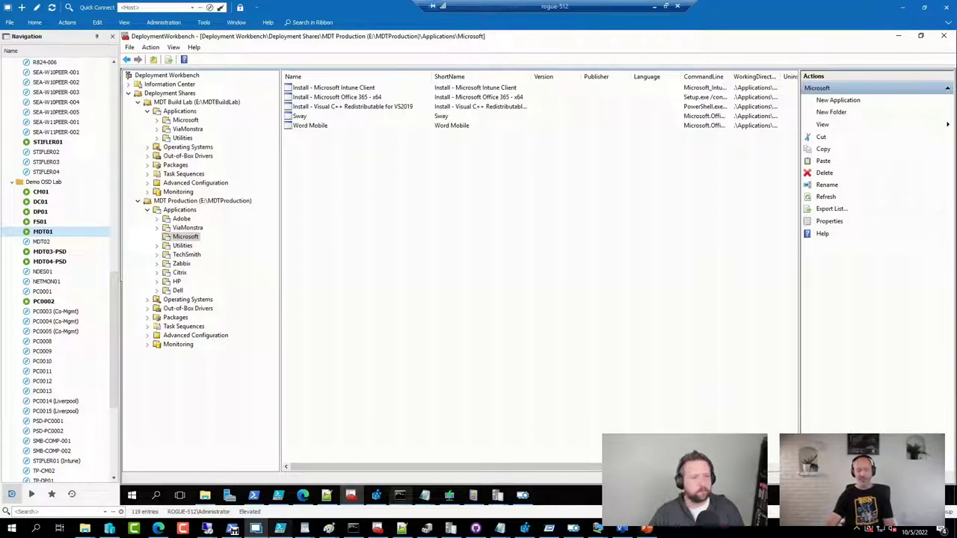
Step: Switch to the Edge browser and go to msendpointmgr.com in the tab showing the WaaS TS Download page
left_click(160, 530)
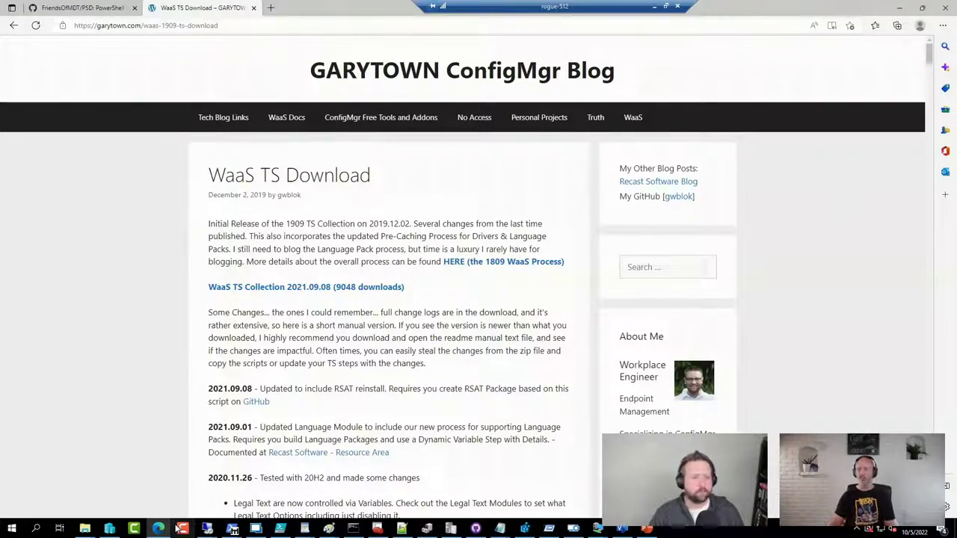
left_click(267, 25)
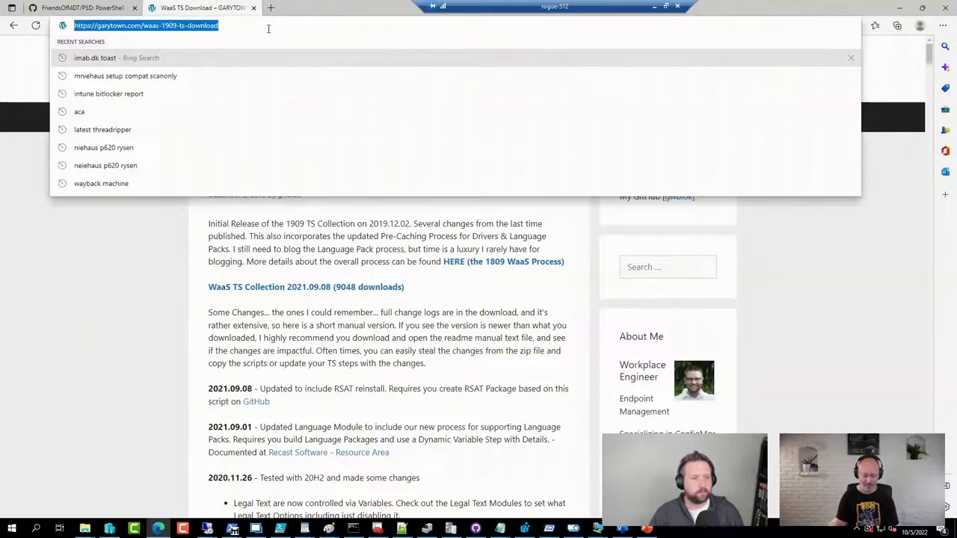
type("mse")
key("Return")
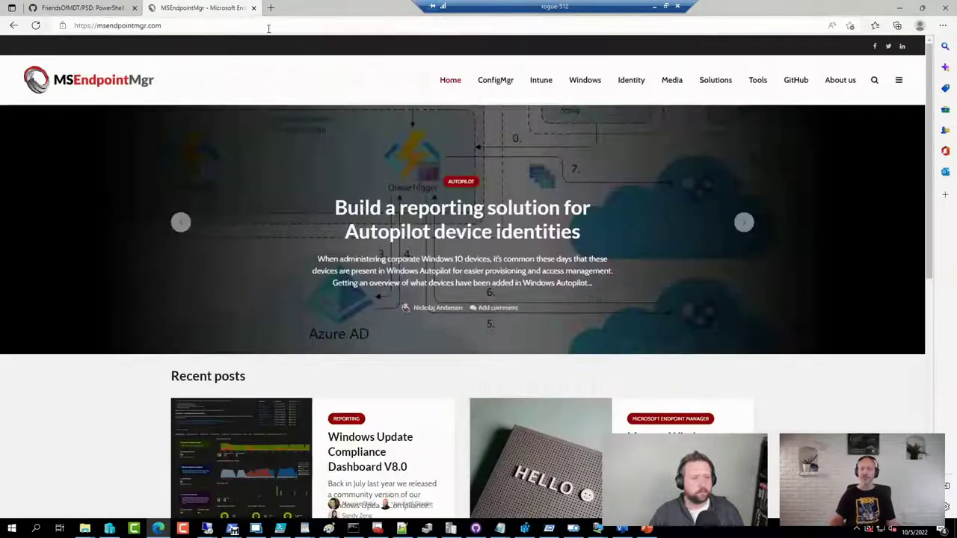
Step: Search the MSEndpointMgr site for workbook and open the Windows Update Compliance Dashboard V8.0 article
left_click(874, 82)
type("work")
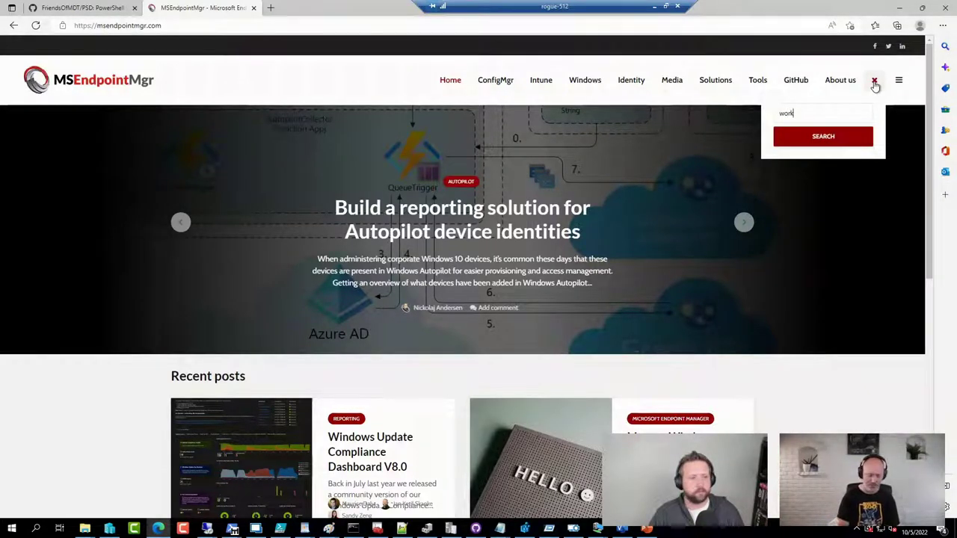
type("book")
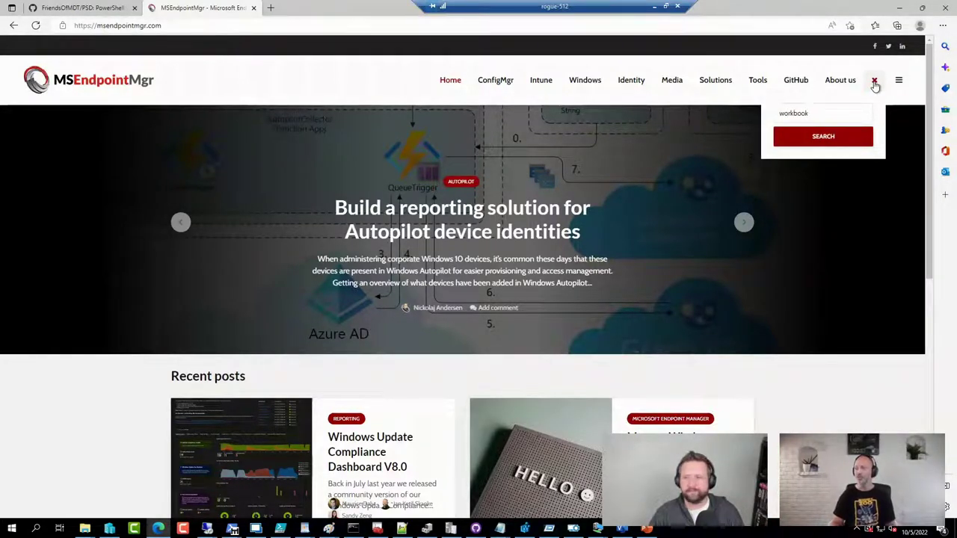
key("Return")
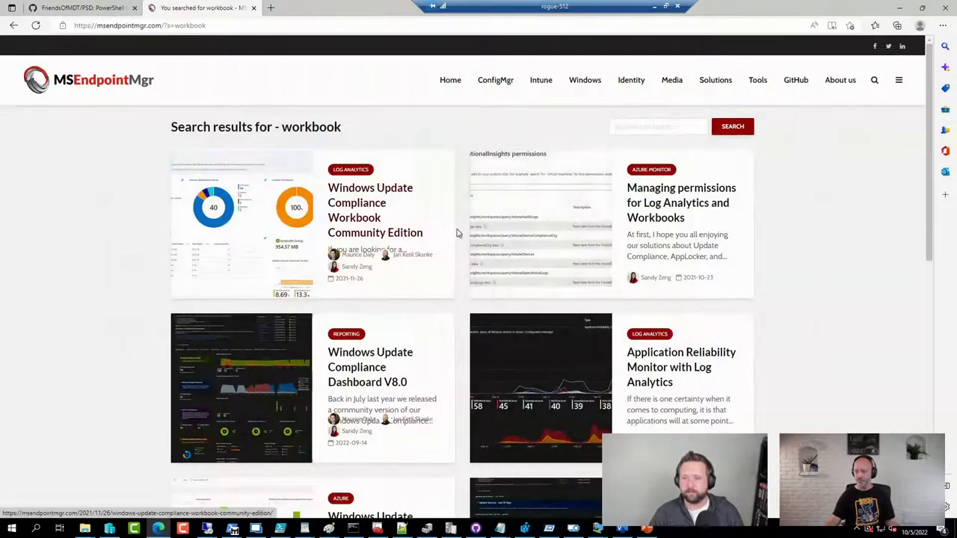
left_click(376, 371)
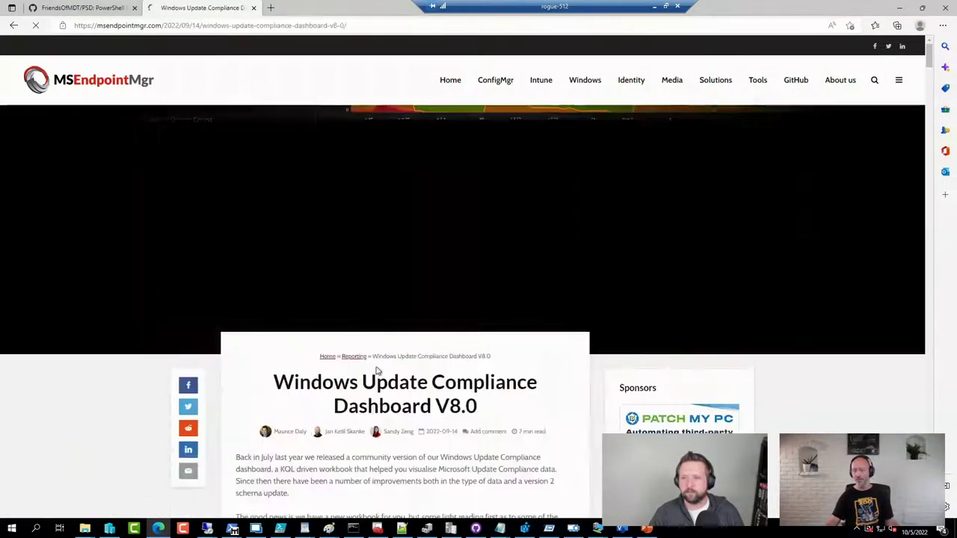
Step: Examine the article's dashboard screenshots, patch trend charts and Quality Update History section, ending on the full summary page image
scroll(403, 370, "down", 3)
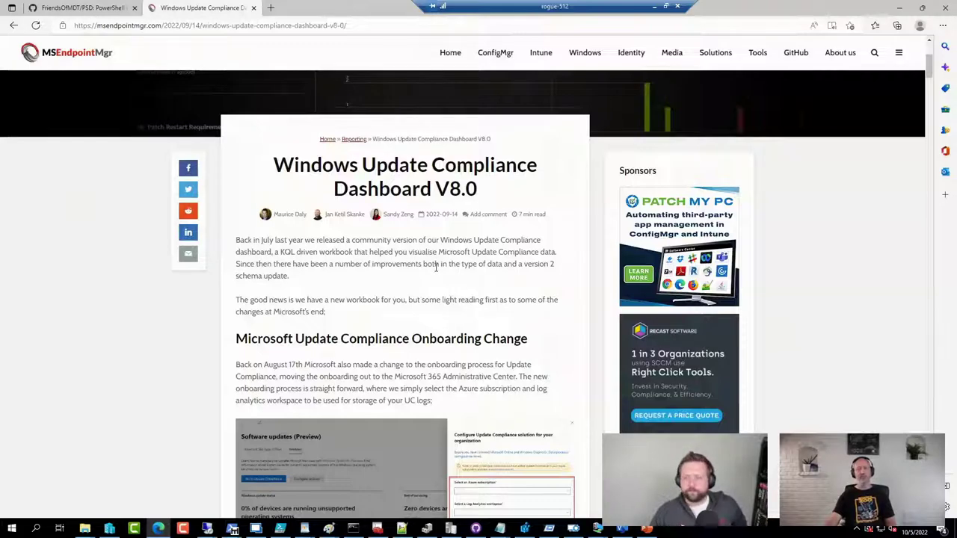
scroll(435, 267, "down", 9)
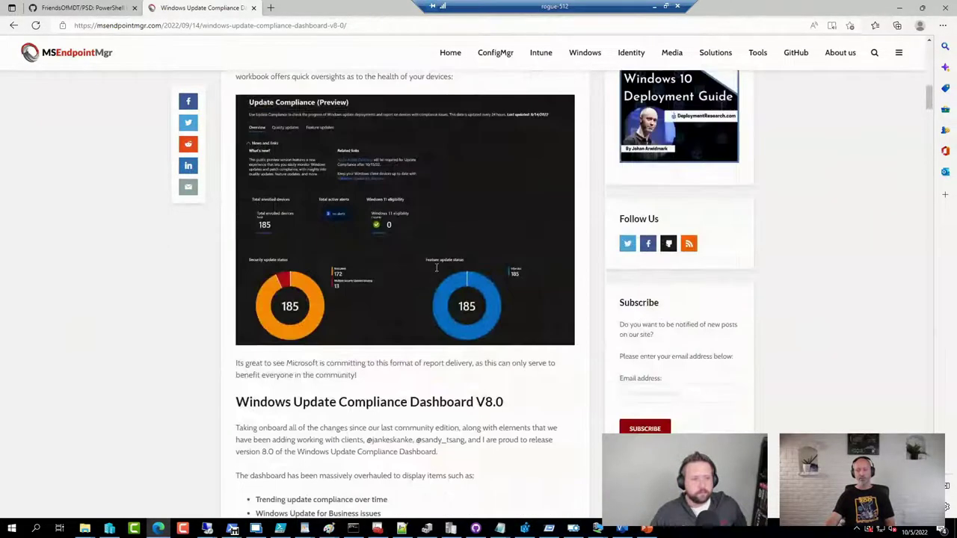
scroll(436, 267, "down", 13)
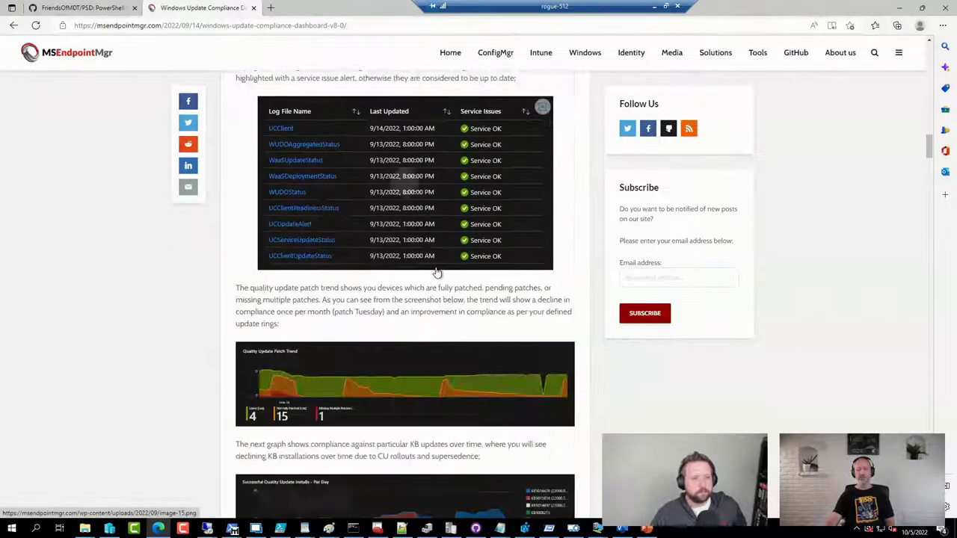
scroll(438, 273, "down", 11)
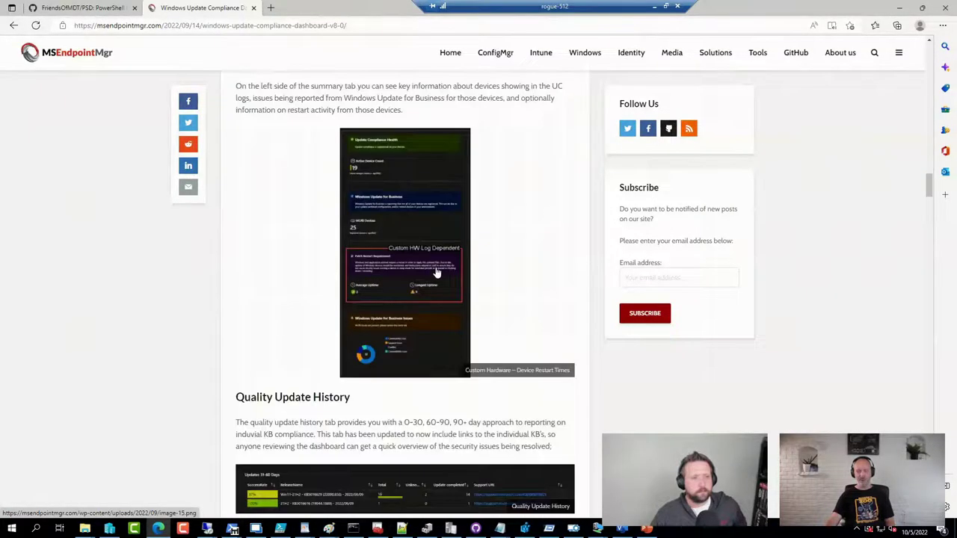
scroll(438, 273, "down", 3)
scroll(436, 271, "down", 3)
scroll(437, 272, "up", 3)
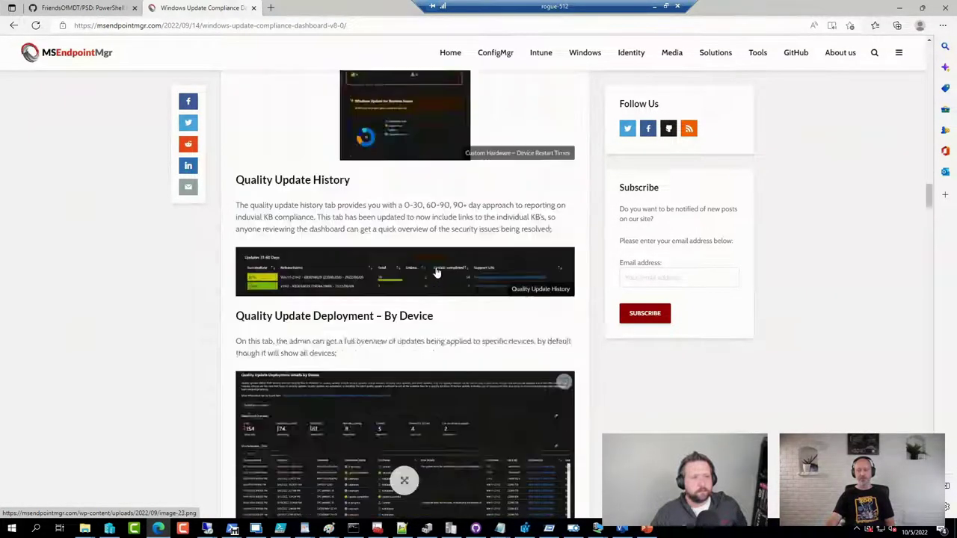
scroll(437, 272, "up", 9)
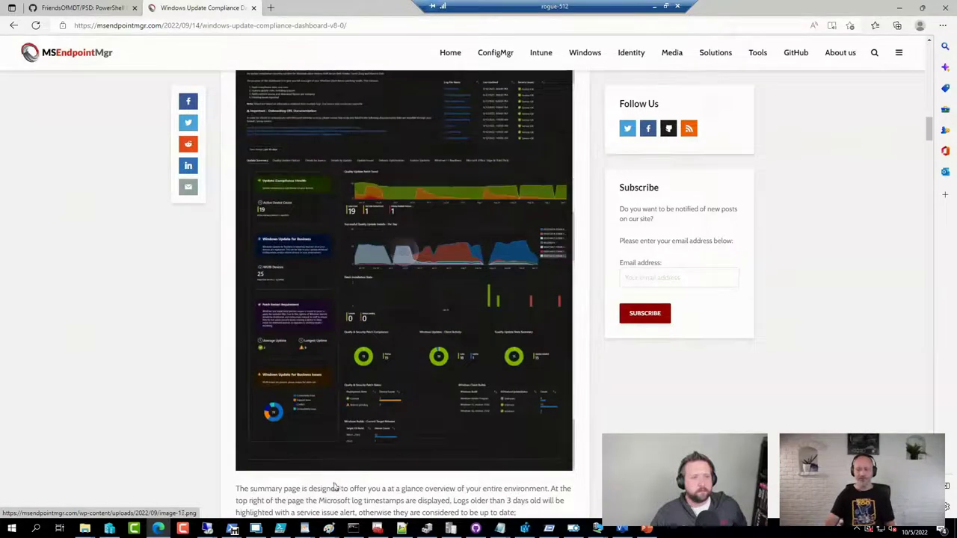
Step: Switch to Remote Desktop Manager, view CM01 under Demo OSD Lab, and locate the CM01 entry listed among the CHI and DELL machines
mouse_move(256, 530)
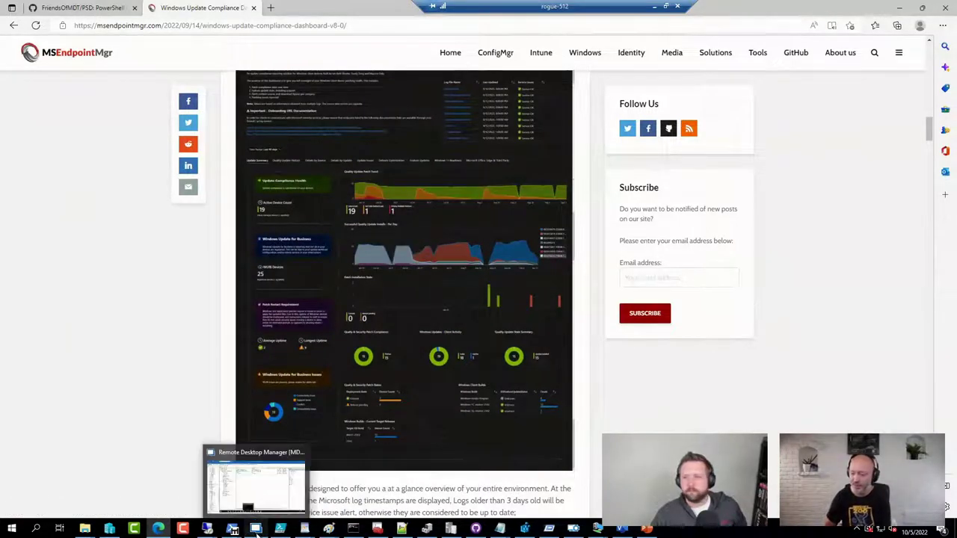
left_click(255, 529)
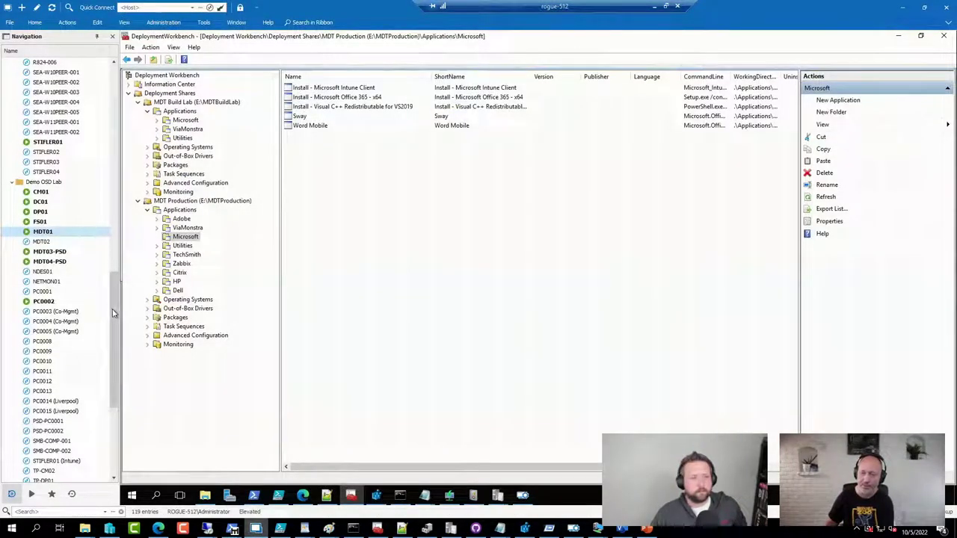
scroll(77, 235, "up", 1)
left_click(47, 206)
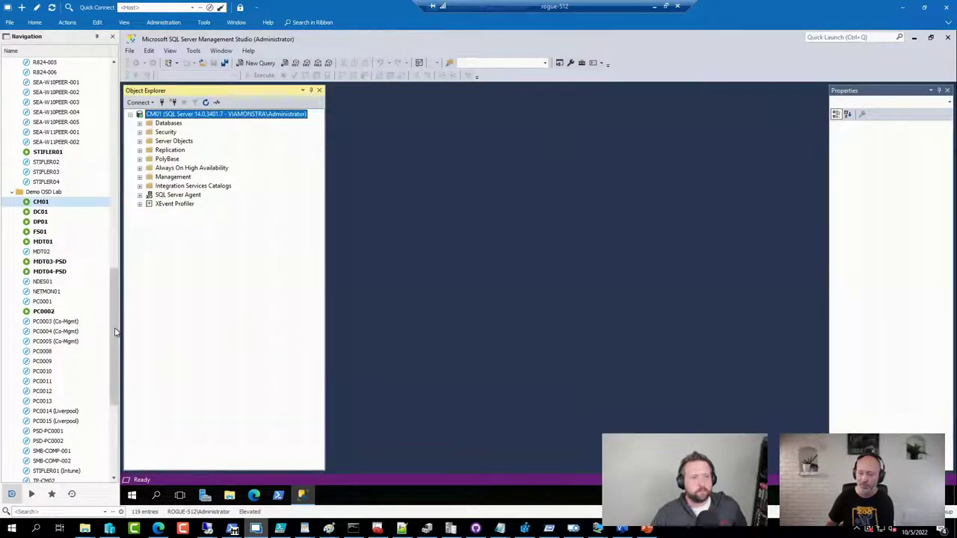
left_click_drag(116, 333, 107, 179)
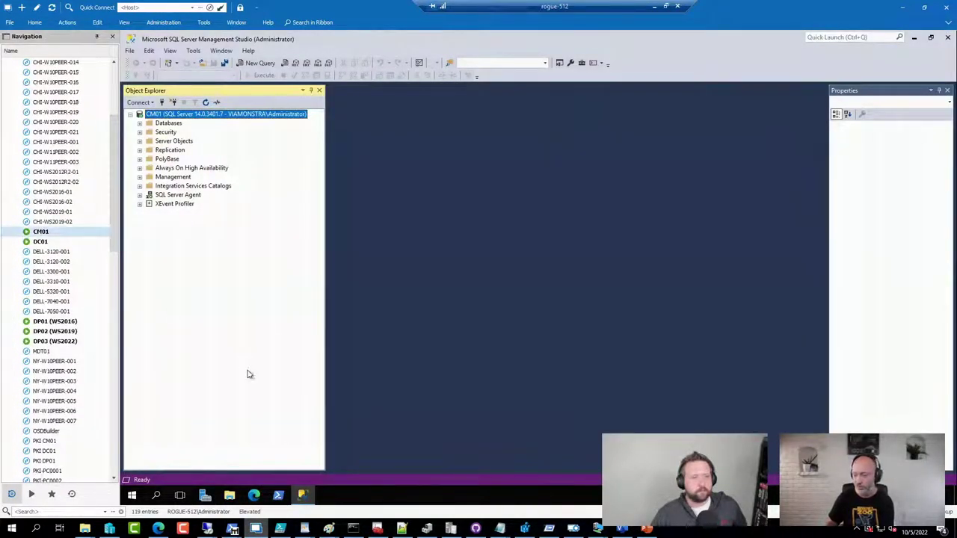
Step: In the Configuration Manager console on CM01, go to Monitoring, expand Reporting and display the Reports list
left_click(278, 495)
mouse_move(255, 495)
left_click(170, 462)
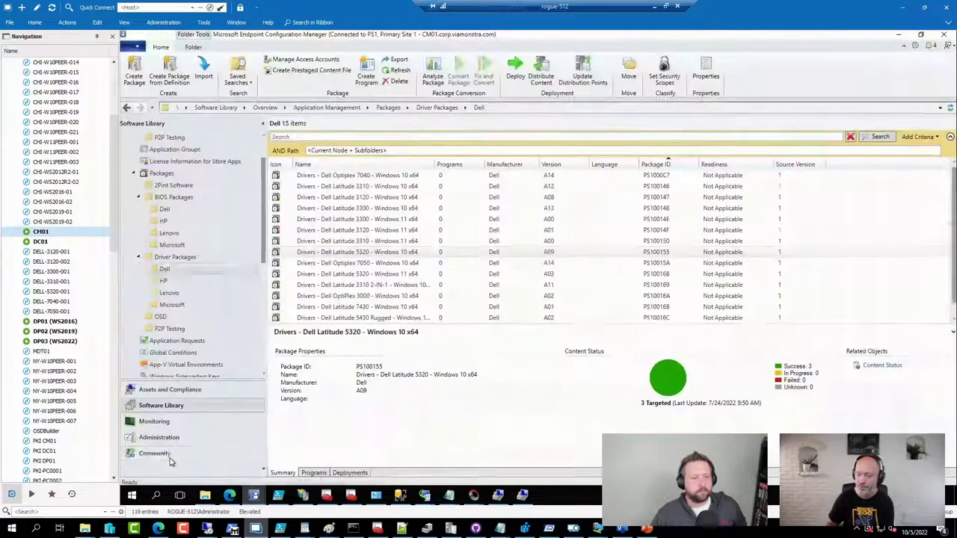
left_click(153, 422)
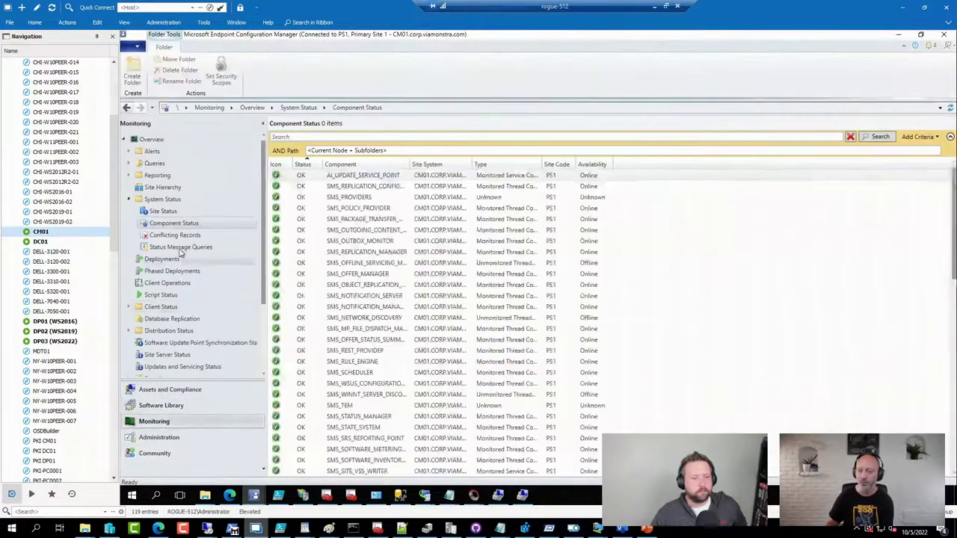
left_click(128, 175)
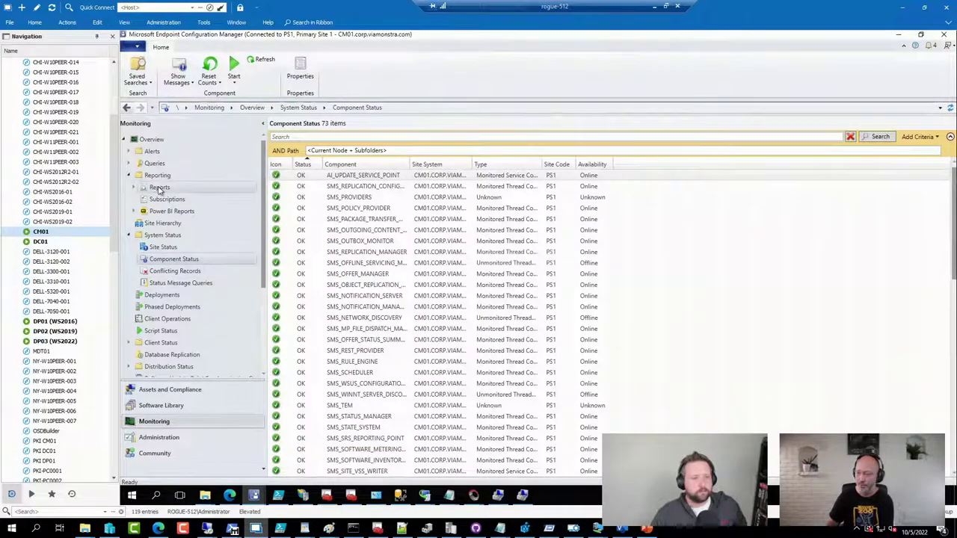
left_click(159, 188)
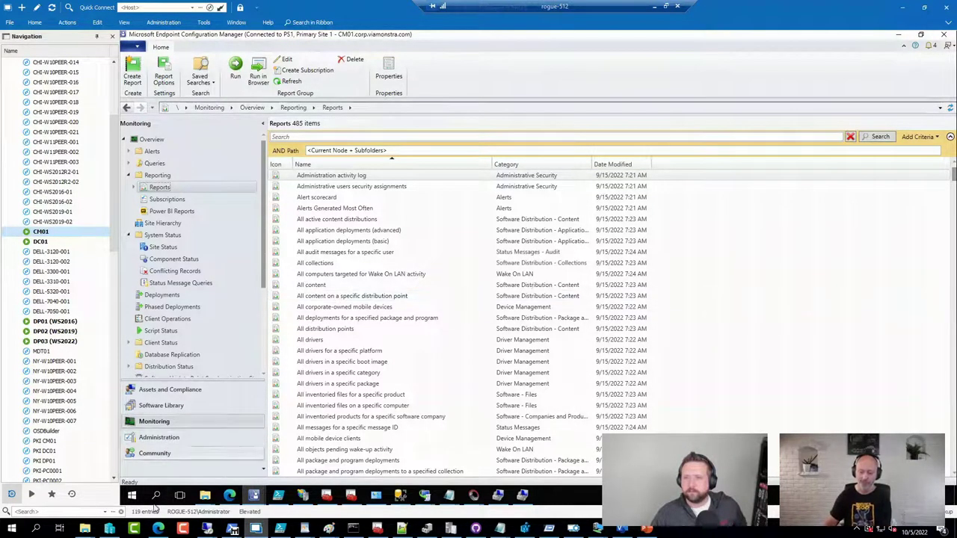
Step: Switch back to the Edge browser and show the Windows Update Compliance Dashboard V8.0 article from its beginning
left_click(158, 529)
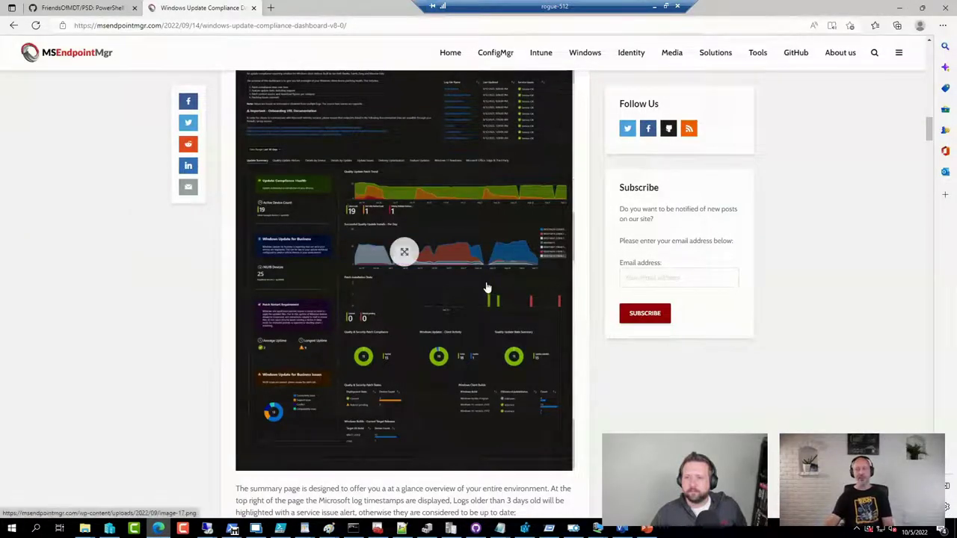
scroll(490, 284, "up", 15)
scroll(491, 281, "up", 7)
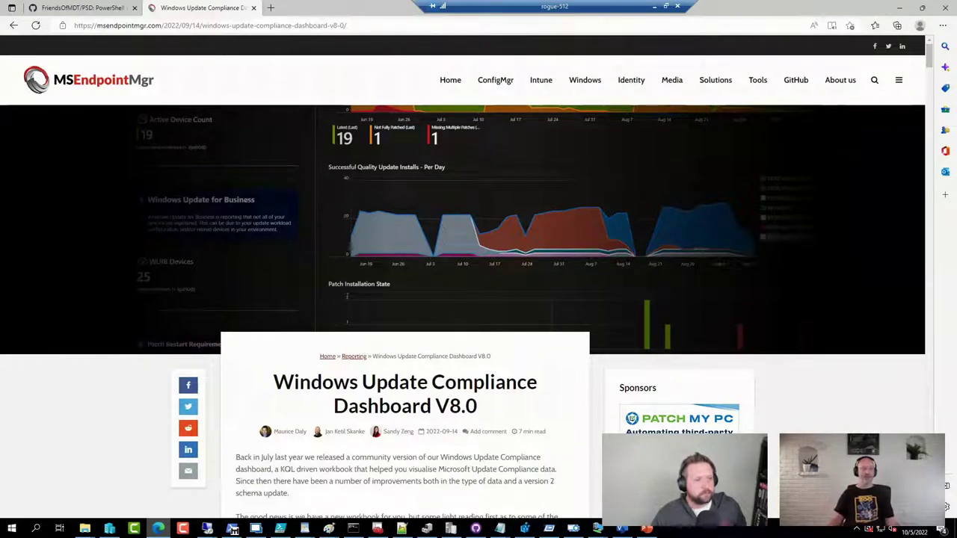
Step: Switch to the Configuration Manager console on CM01 and open the properties of ViaMonstra Client Settings under Administration, Client Settings
left_click(256, 529)
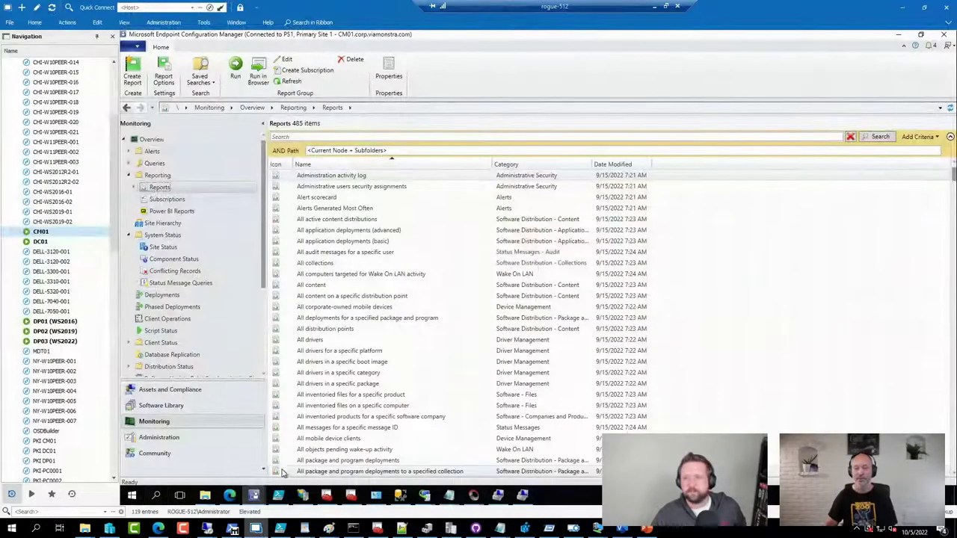
left_click(157, 438)
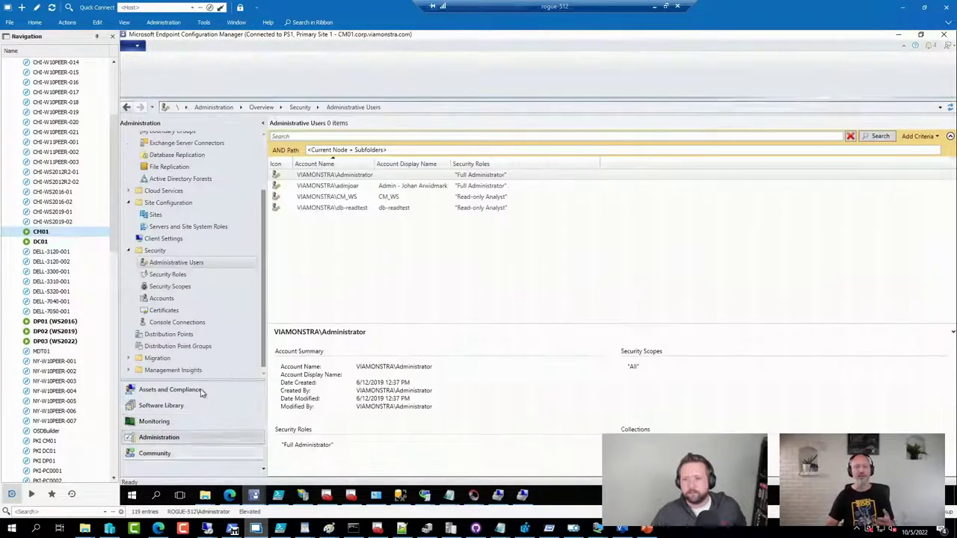
left_click(169, 240)
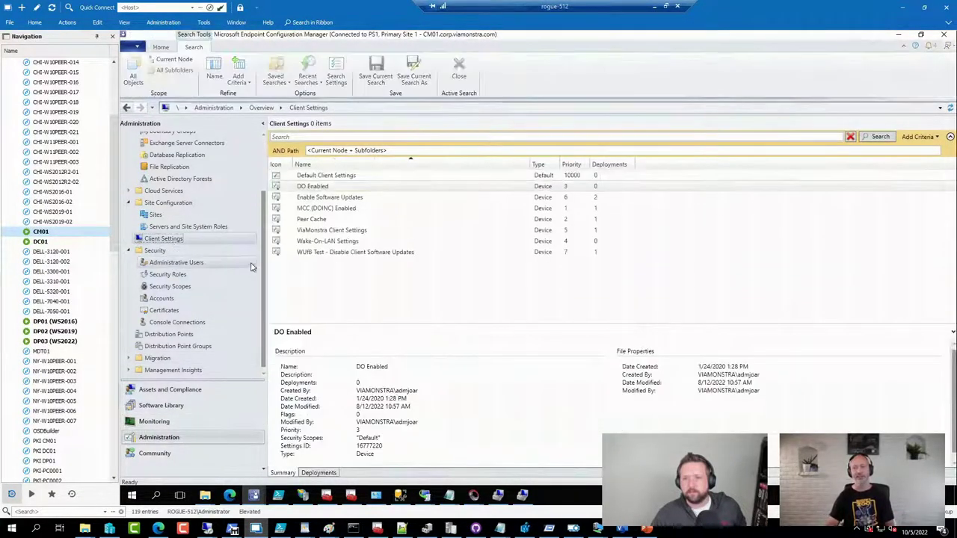
right_click(327, 232)
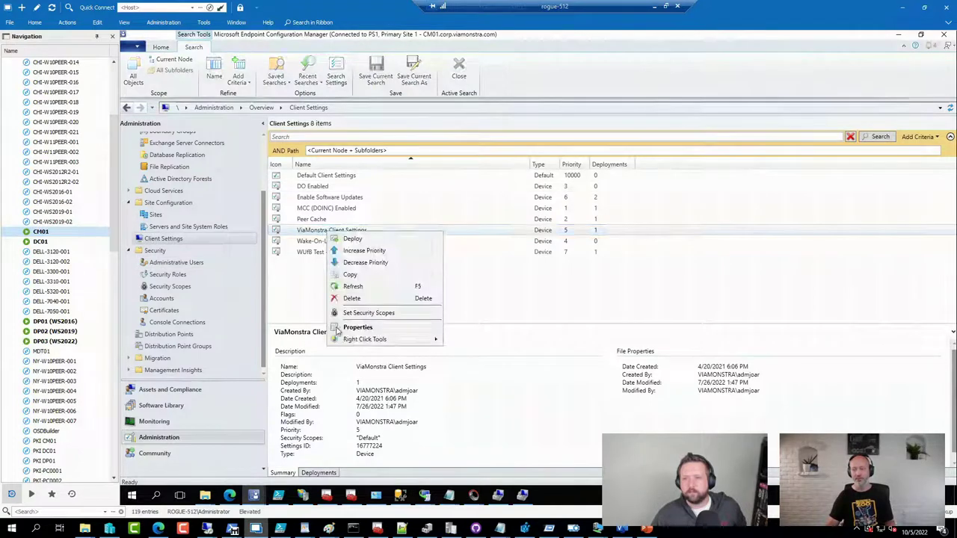
left_click(410, 321)
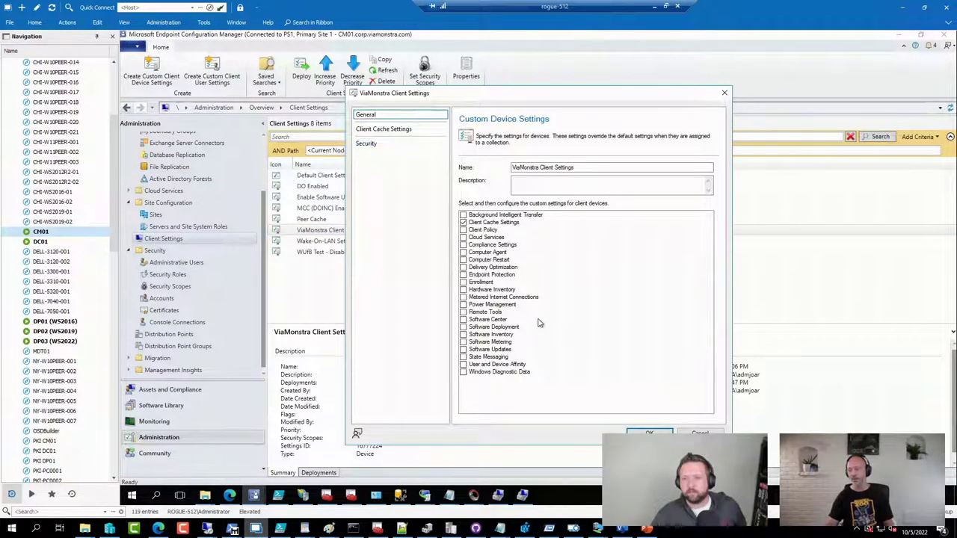
Step: Select Hardware Inventory in the custom device settings, view its inventory classes list, and close both dialogs without saving
left_click(463, 290)
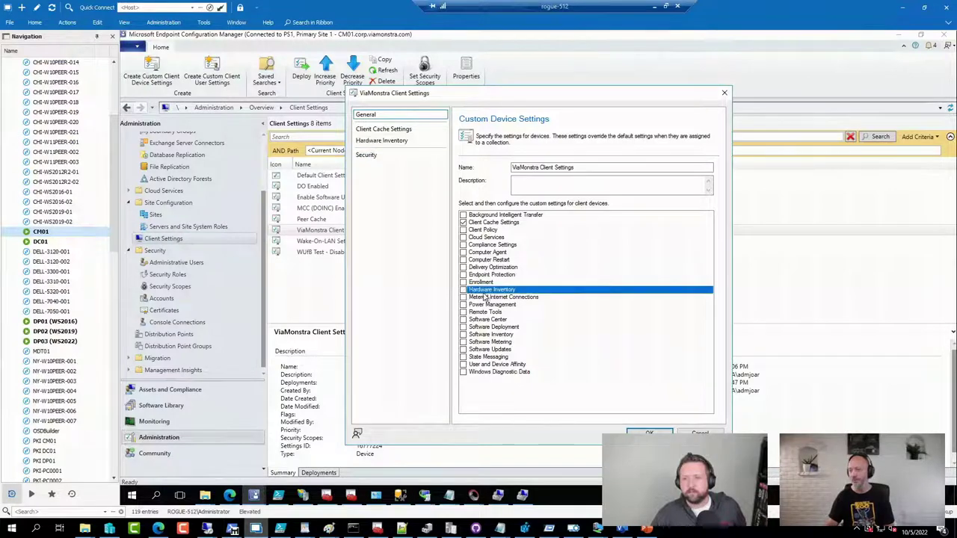
left_click(396, 140)
left_click(677, 244)
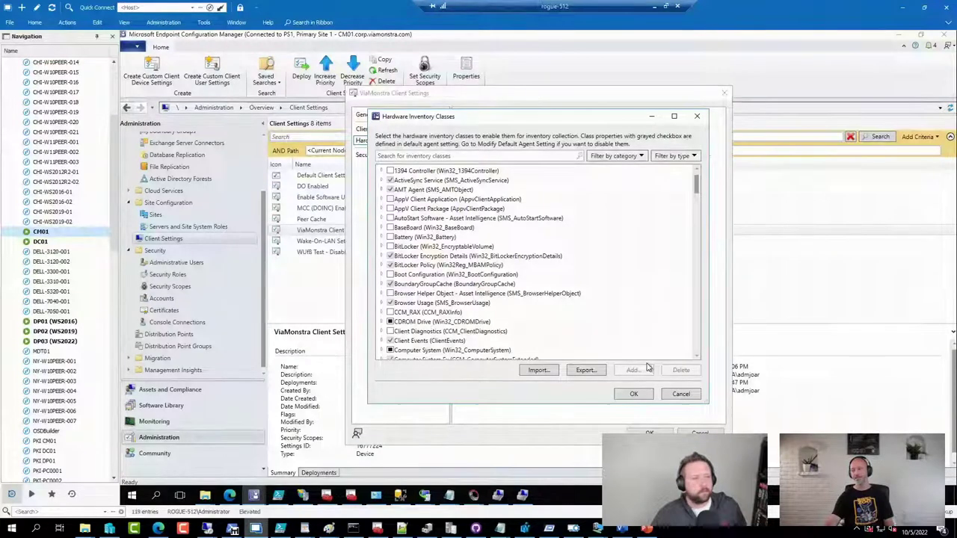
left_click(681, 394)
left_click(583, 303)
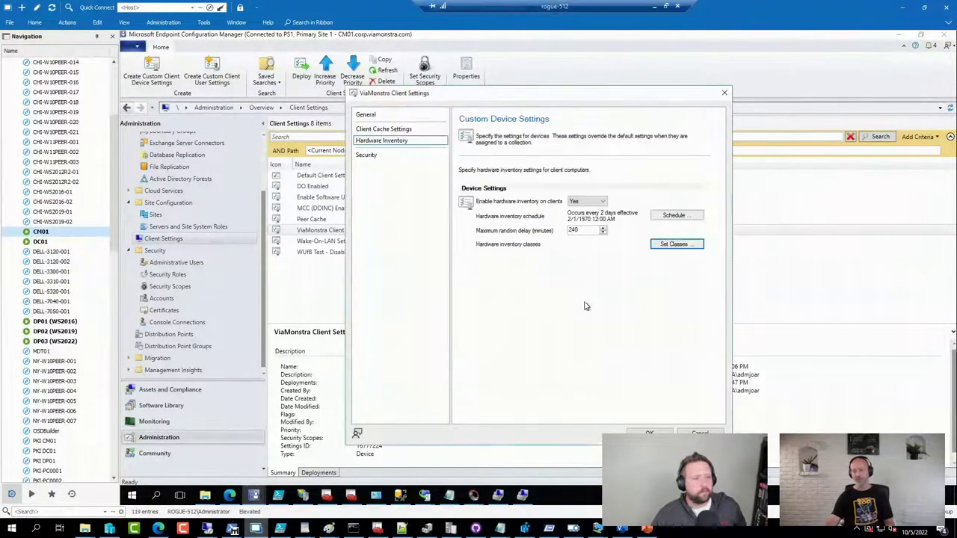
key("Escape")
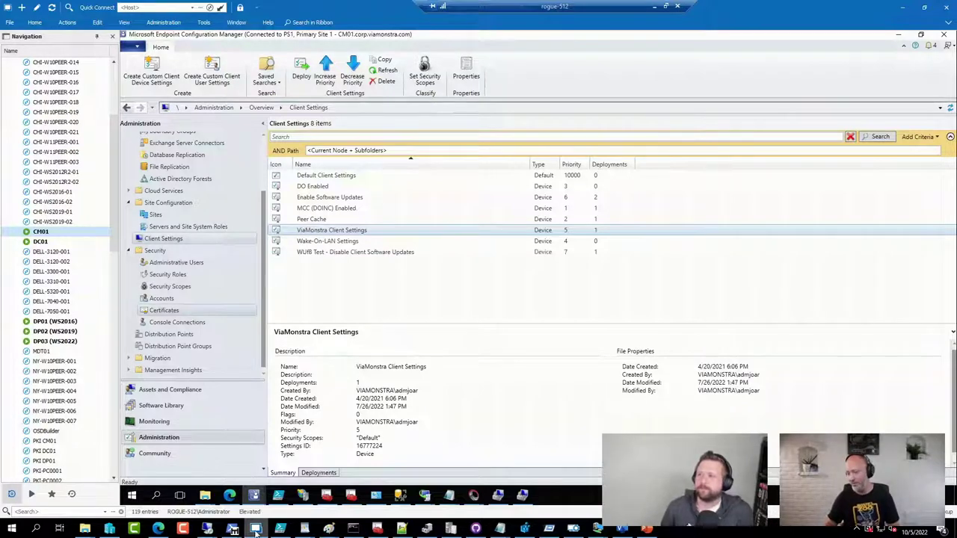
Step: Switch back to the Edge browser and highlight the Windows Update Compliance Dashboard V8.0 article's title and web address
left_click(159, 529)
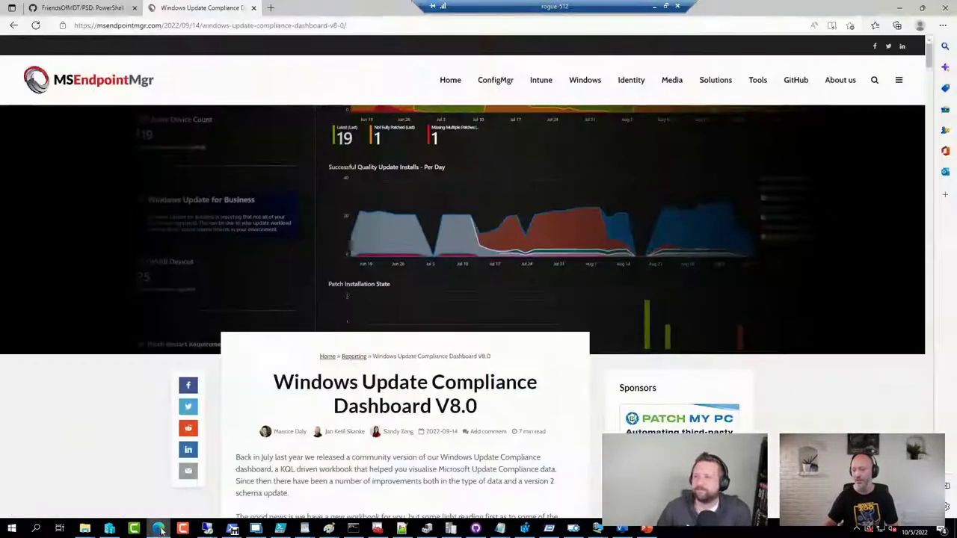
left_click_drag(486, 409, 274, 376)
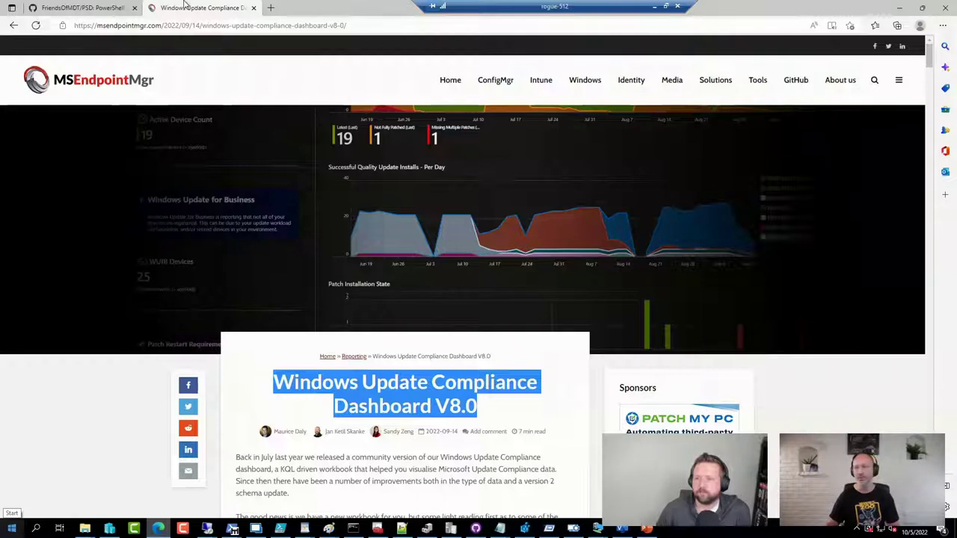
left_click(357, 23)
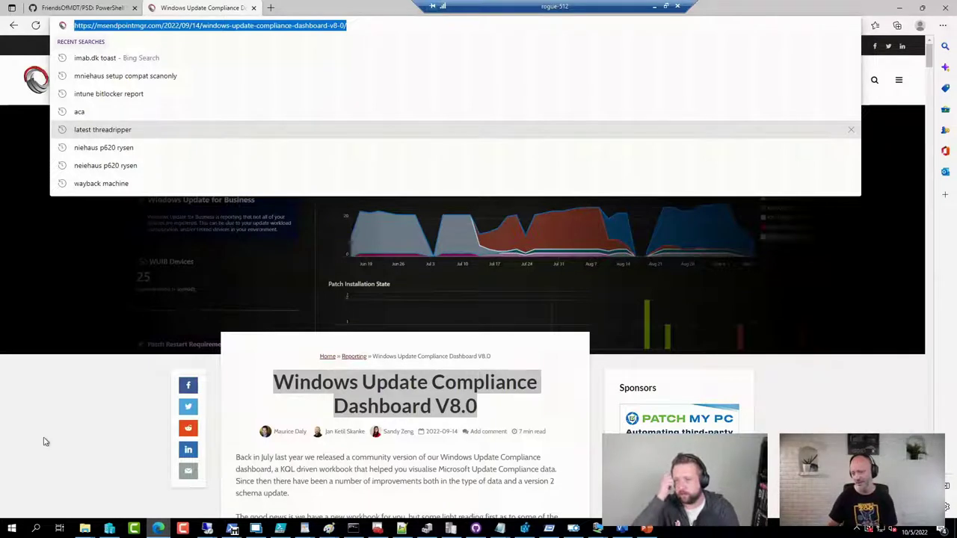
left_click(82, 454)
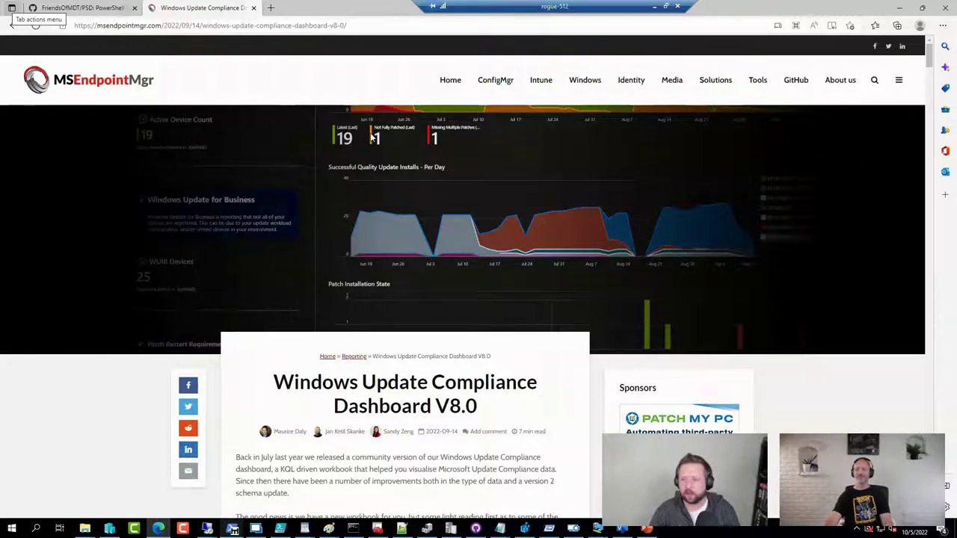
Step: Go to microsoft.com/ignite in the browser tab showing the compliance dashboard article
left_click(365, 26)
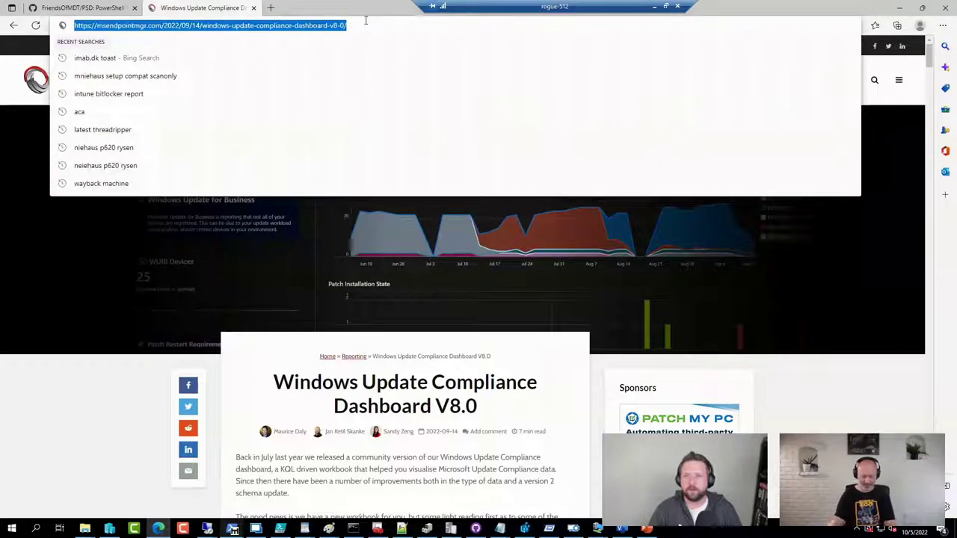
type("microsoft")
key("Return")
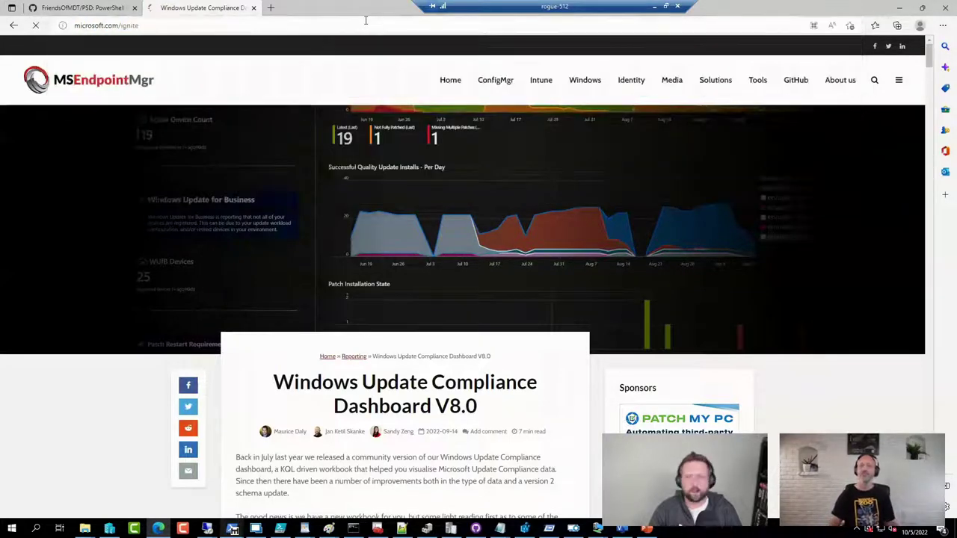